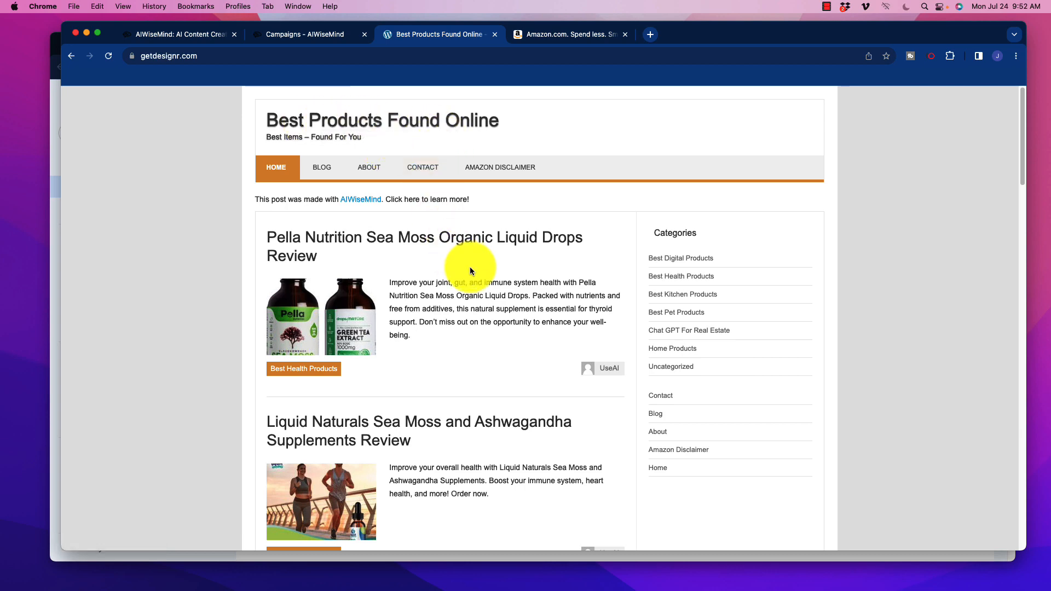
# Look through the product review posts on the getdesignr.com home page and the site's Search Console performance report.
pyautogui.scroll(-10, 461, 251)
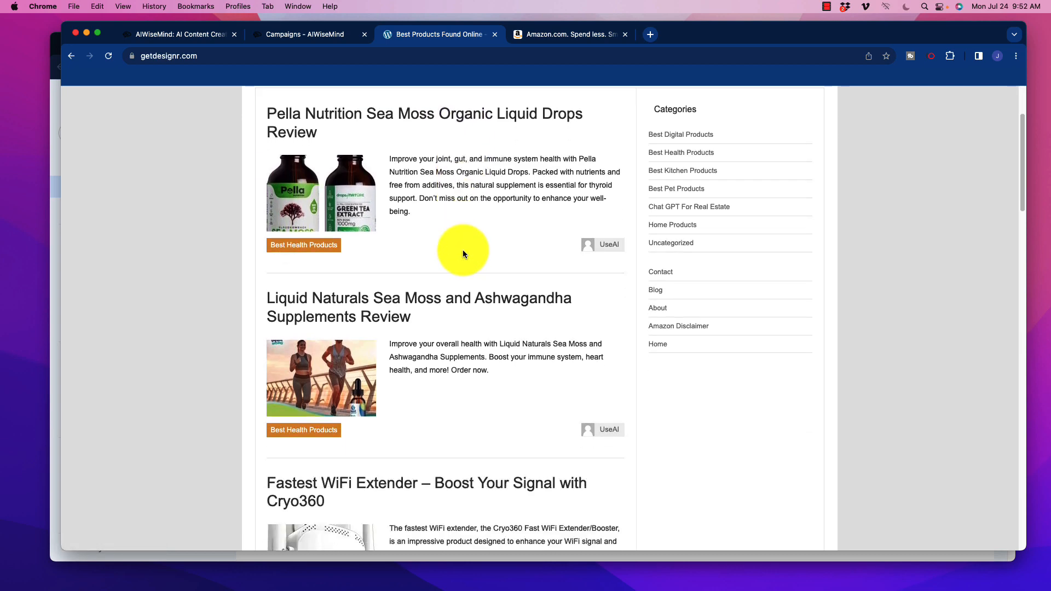
pyautogui.scroll(-5, 462, 251)
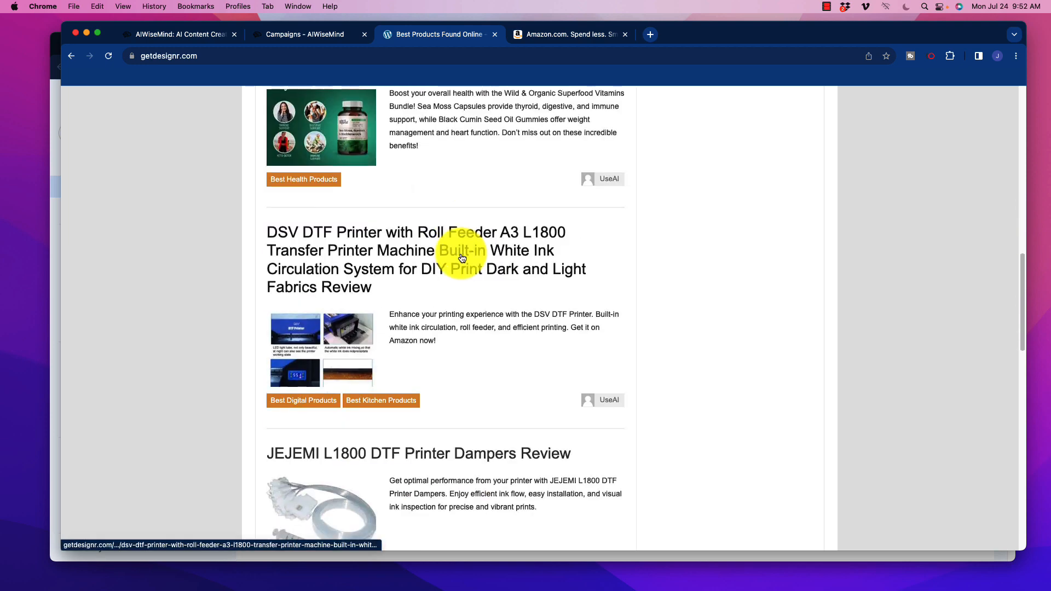
pyautogui.scroll(-15, 459, 246)
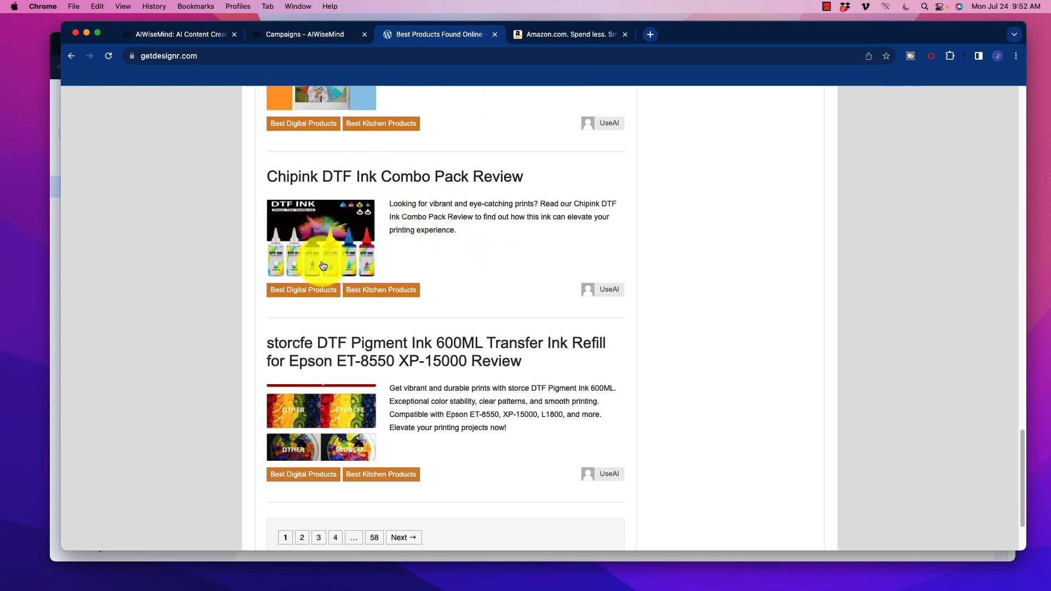
pyautogui.scroll(-3, 433, 301)
pyautogui.scroll(10, 438, 266)
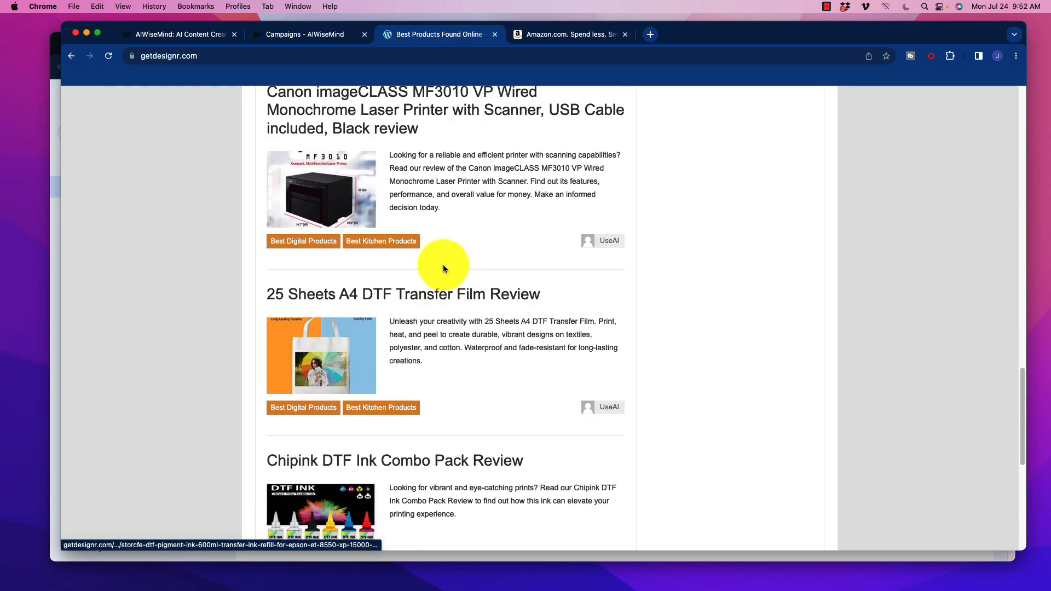
pyautogui.scroll(-2, 443, 268)
pyautogui.scroll(20, 444, 267)
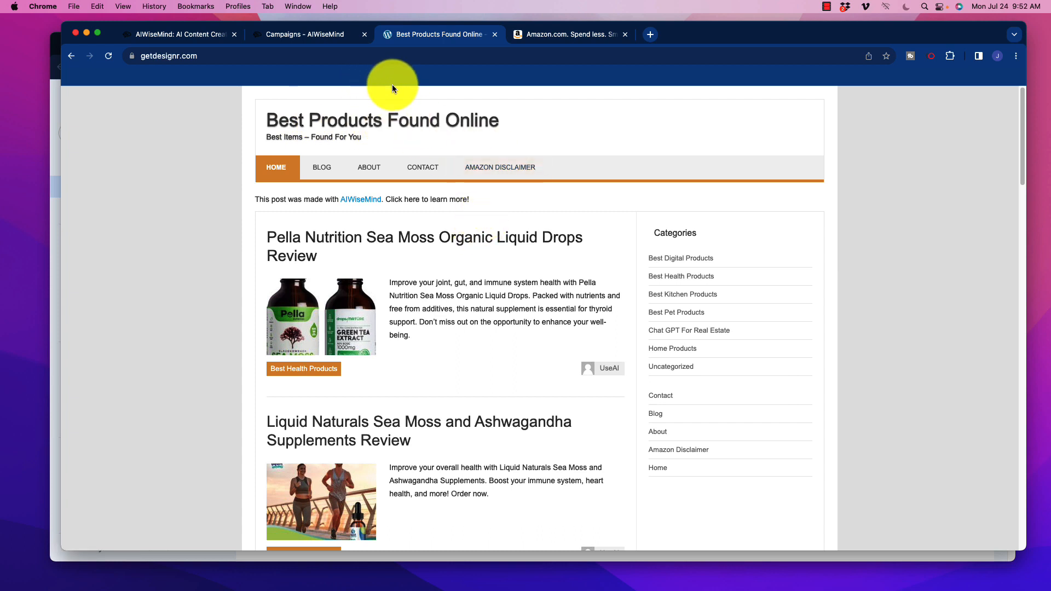
pyautogui.click(57, 125)
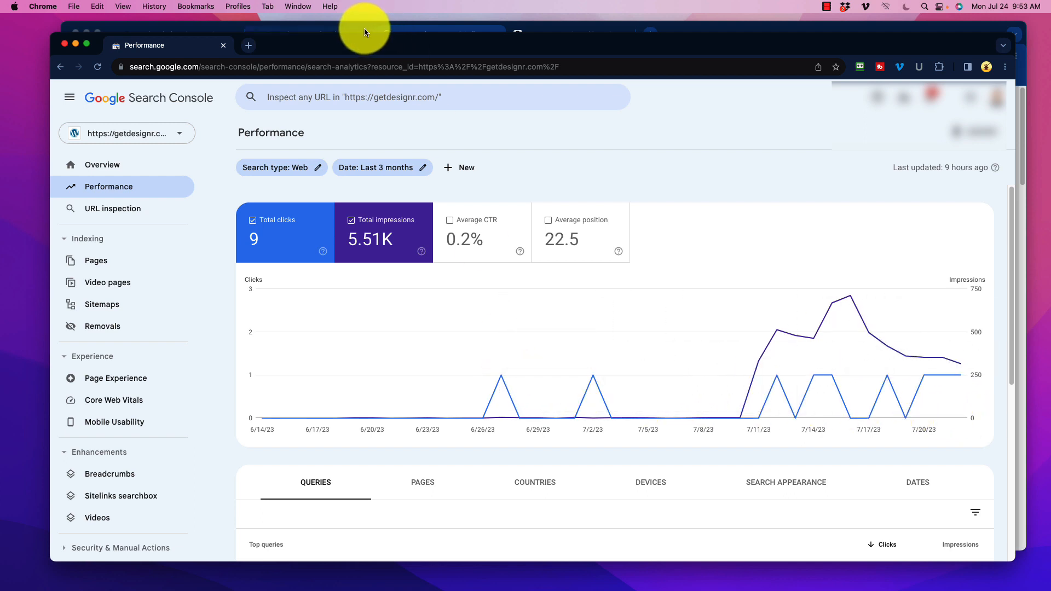
# Examine the AIWiseMind home page, including its feature list, sample articles, supported affiliate networks and tool overview.
pyautogui.click(683, 29)
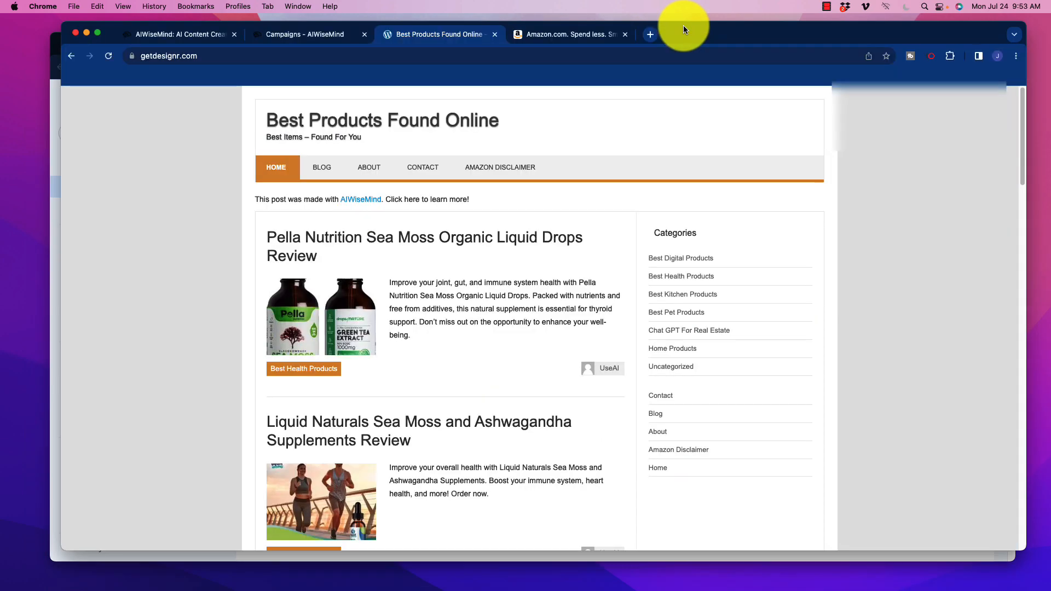
pyautogui.click(170, 34)
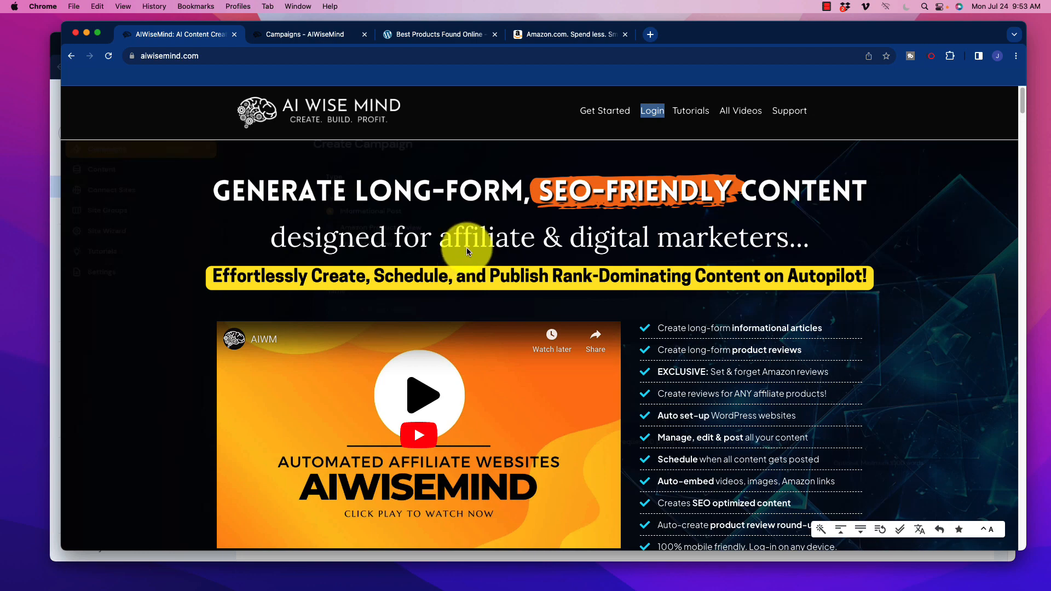
pyautogui.scroll(-4, 438, 241)
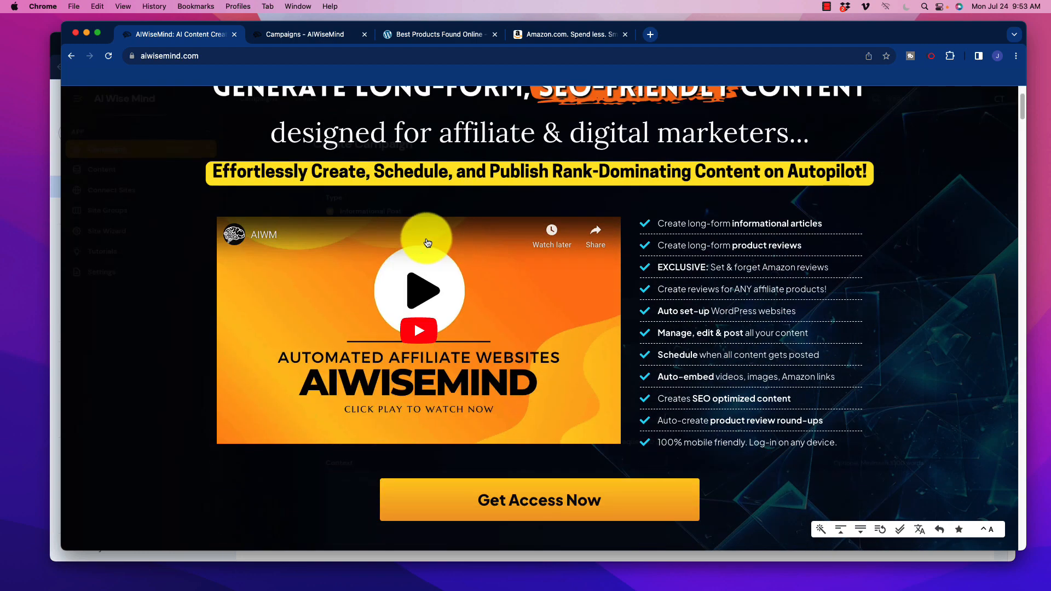
pyautogui.scroll(-3, 216, 235)
pyautogui.scroll(-2, 216, 303)
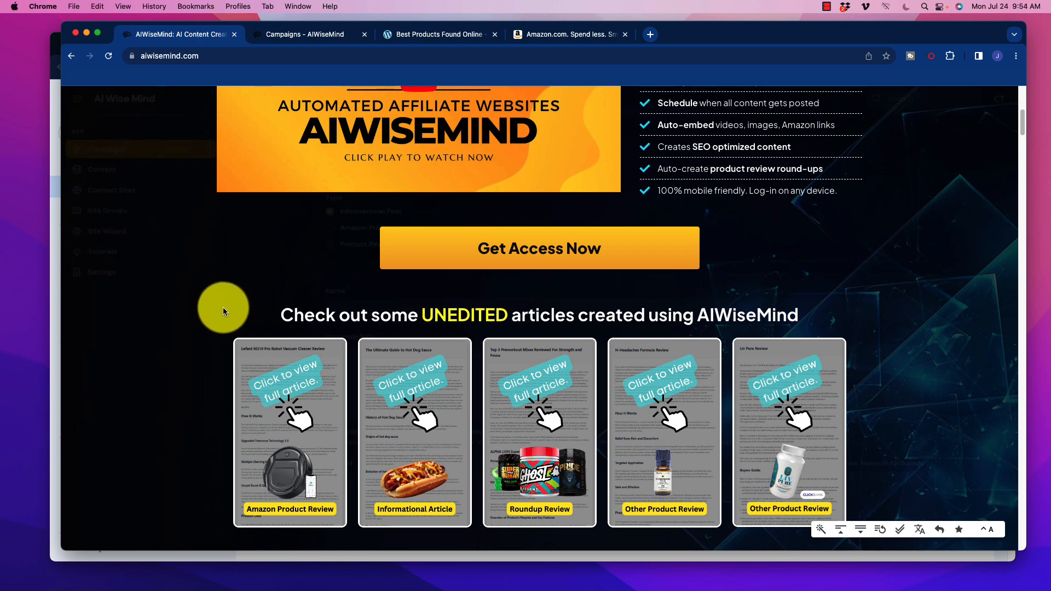
pyautogui.scroll(-4, 222, 306)
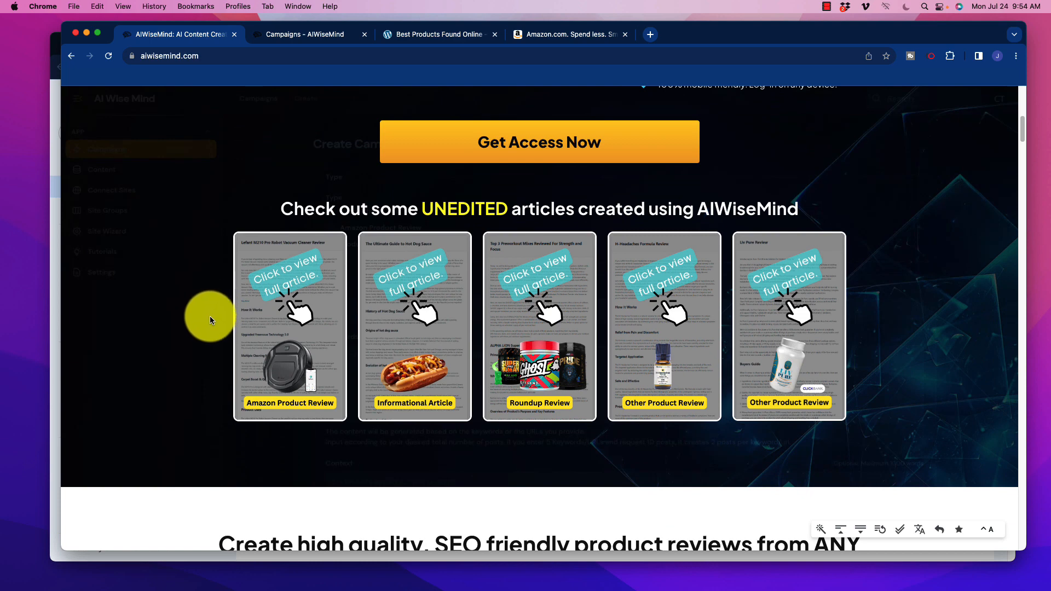
pyautogui.scroll(-2, 199, 307)
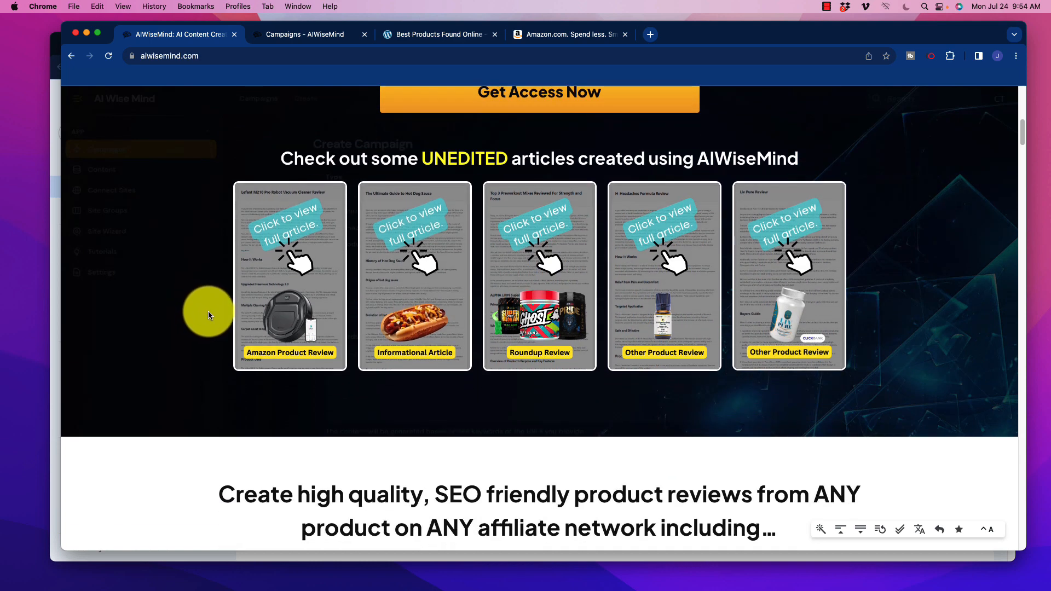
pyautogui.scroll(-4, 198, 308)
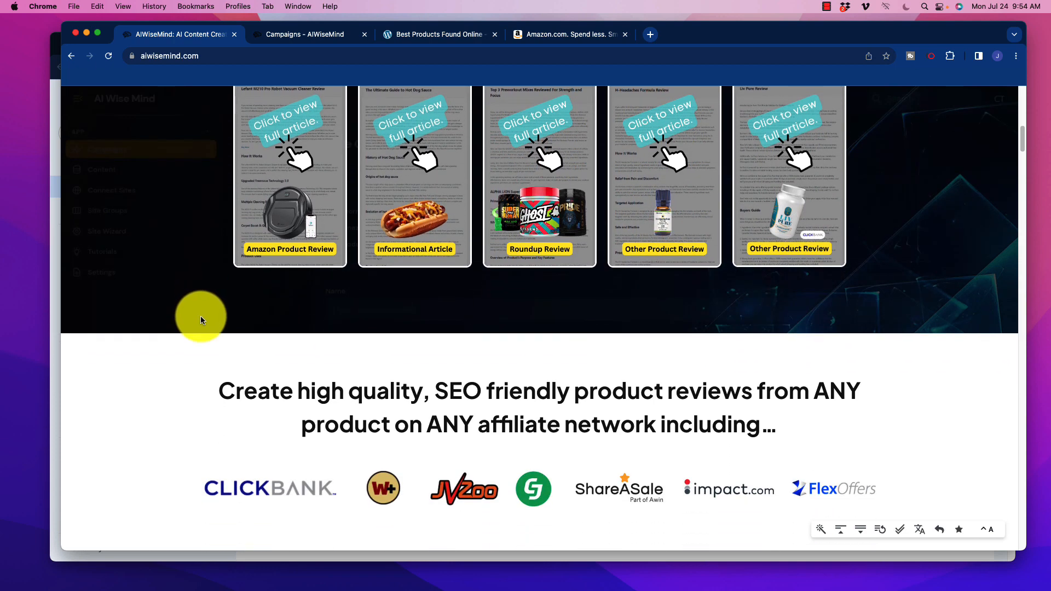
pyautogui.scroll(-4, 185, 310)
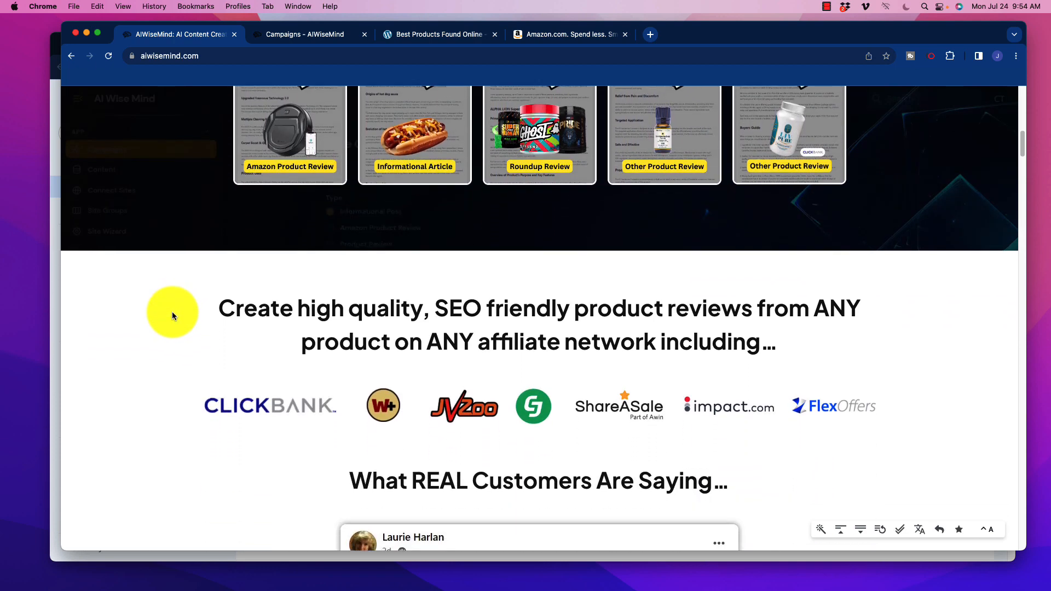
pyautogui.scroll(-10, 181, 312)
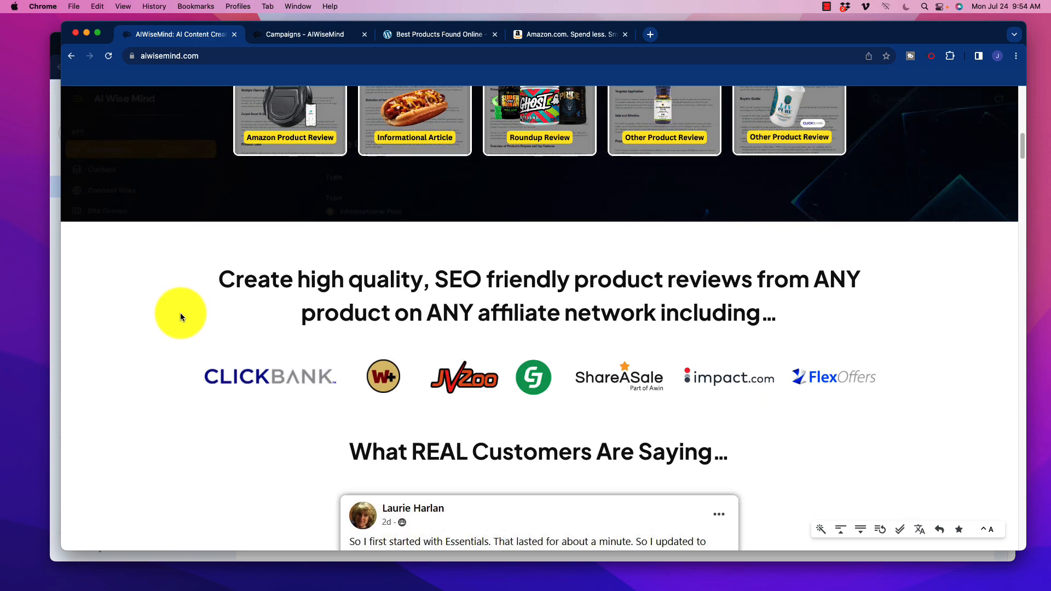
pyautogui.scroll(-20, 185, 312)
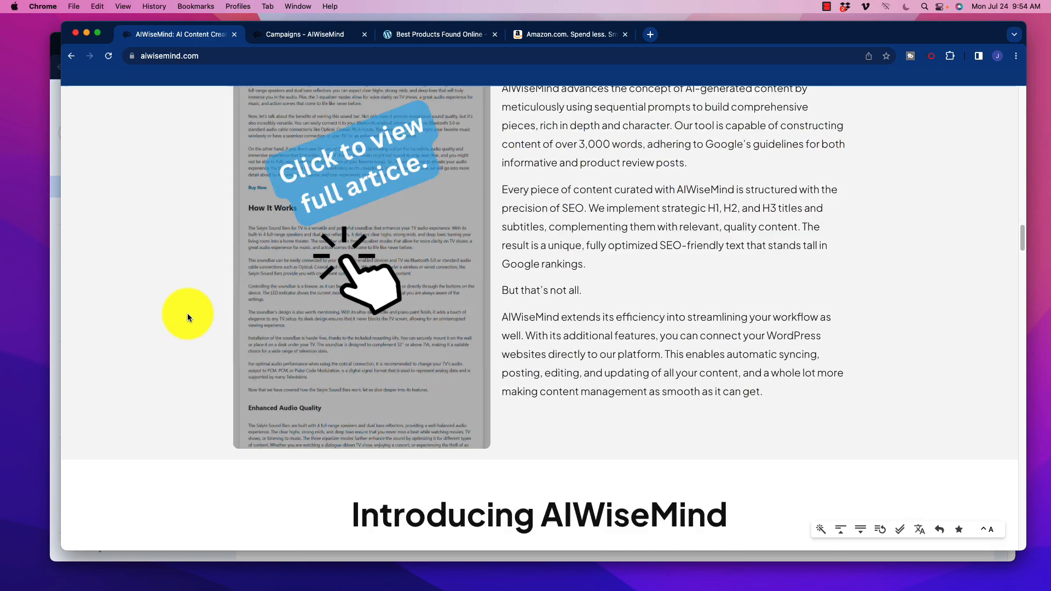
pyautogui.scroll(-5, 191, 312)
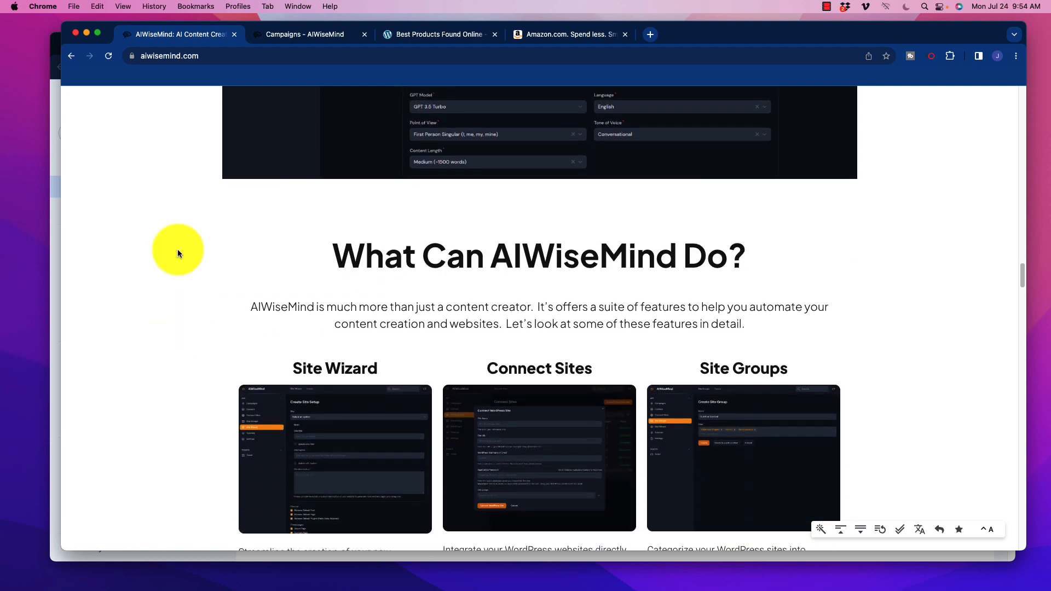
# Start a new site setup with the AIWiseMind Site Wizard and view the connected sites available for it.
pyautogui.click(303, 36)
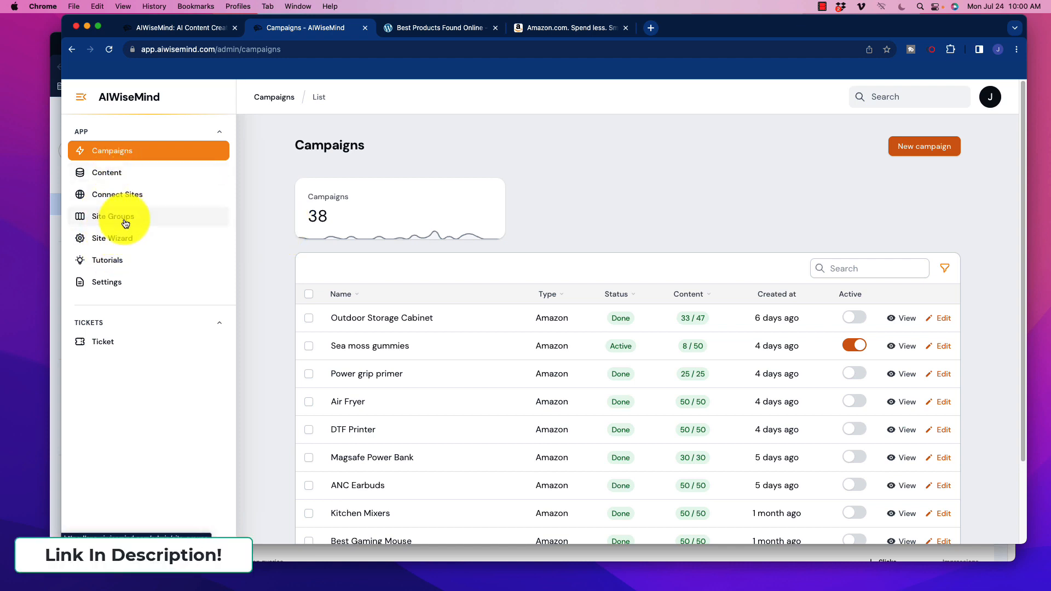
pyautogui.click(113, 237)
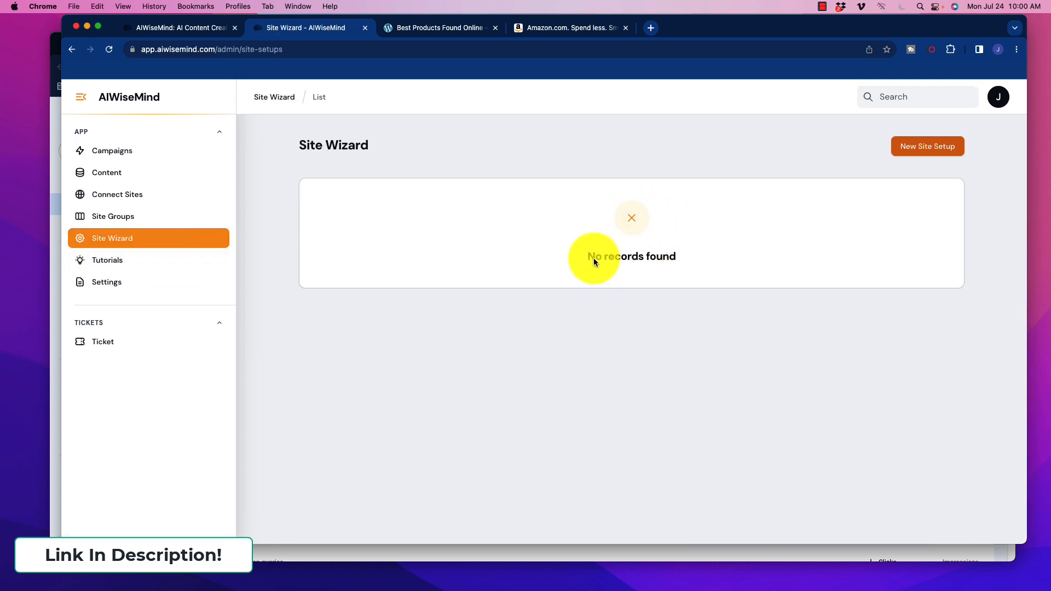
pyautogui.click(910, 152)
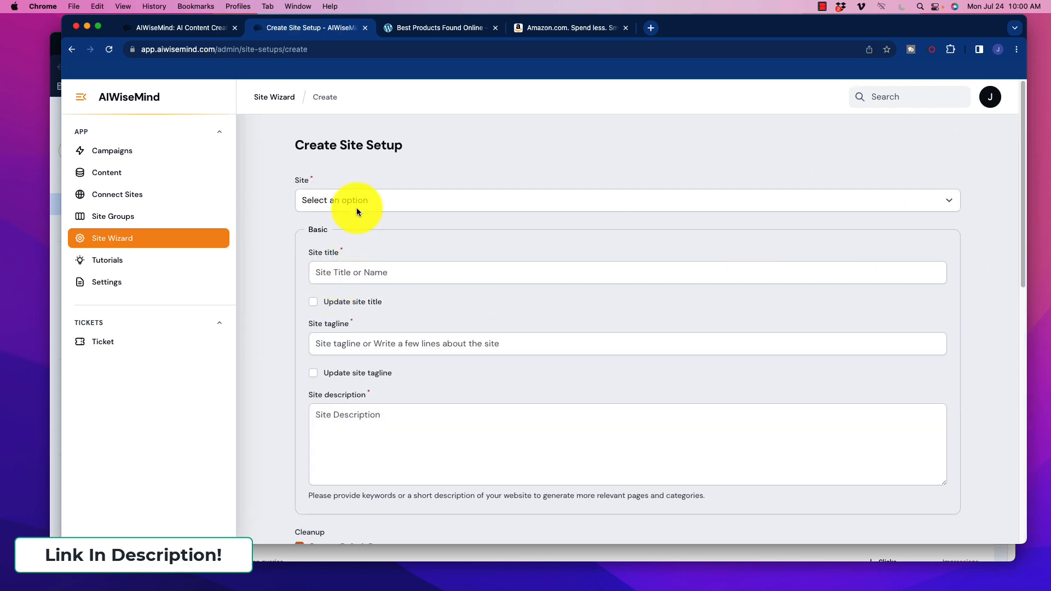
pyautogui.click(358, 204)
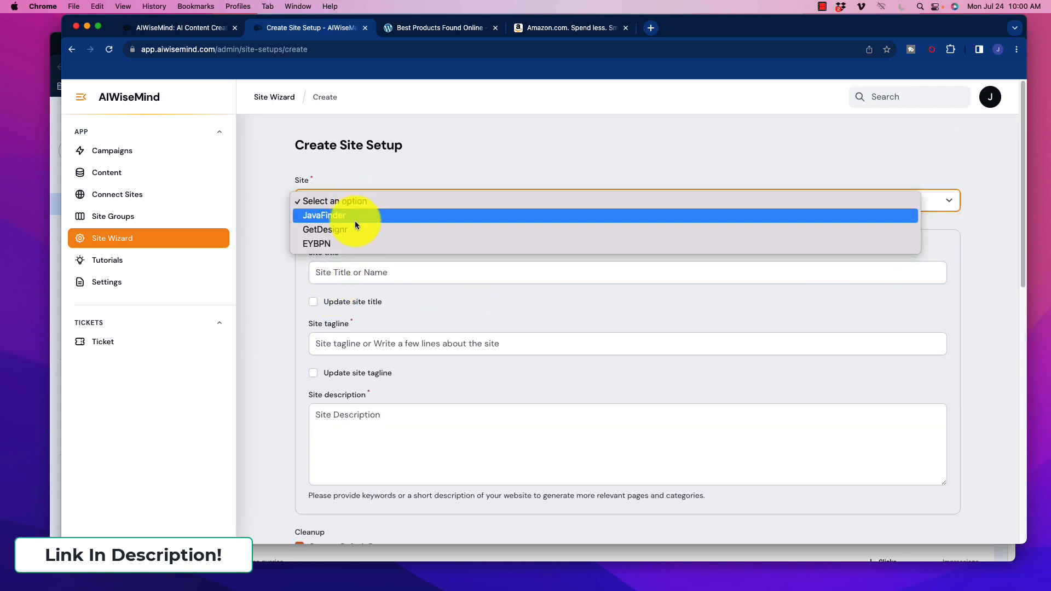
pyautogui.click(375, 170)
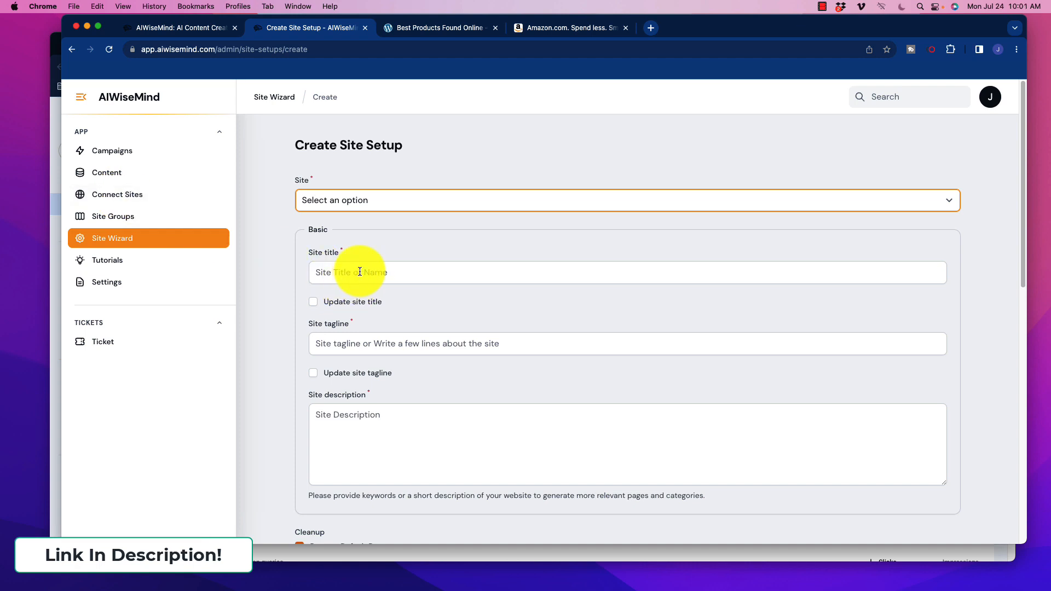
# Examine the site setup form's basic details, cleanup, page, plugin, author, permalink and category options.
pyautogui.scroll(-3, 277, 303)
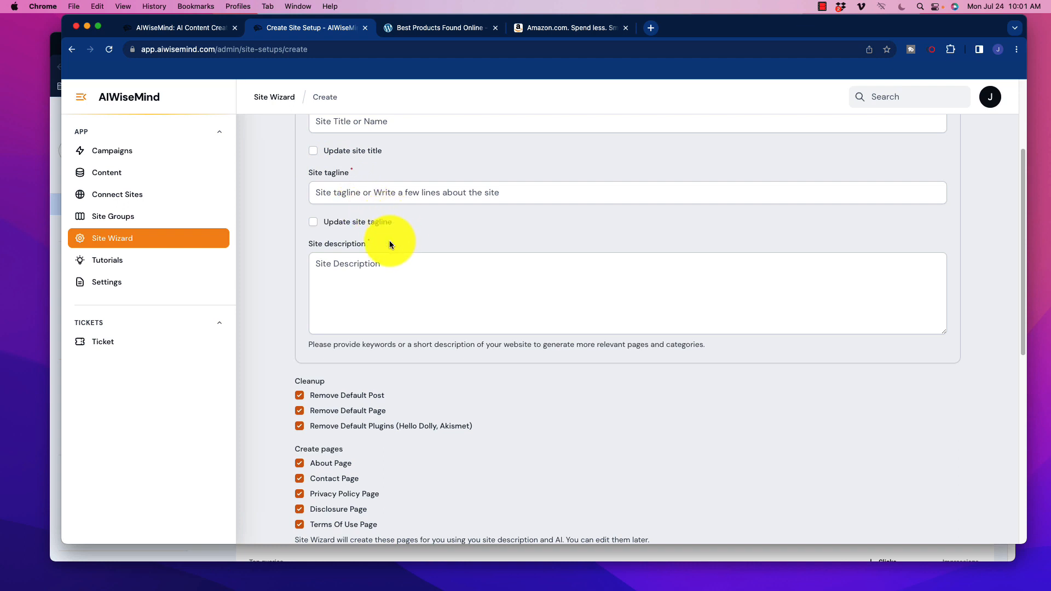
pyautogui.scroll(-4, 428, 306)
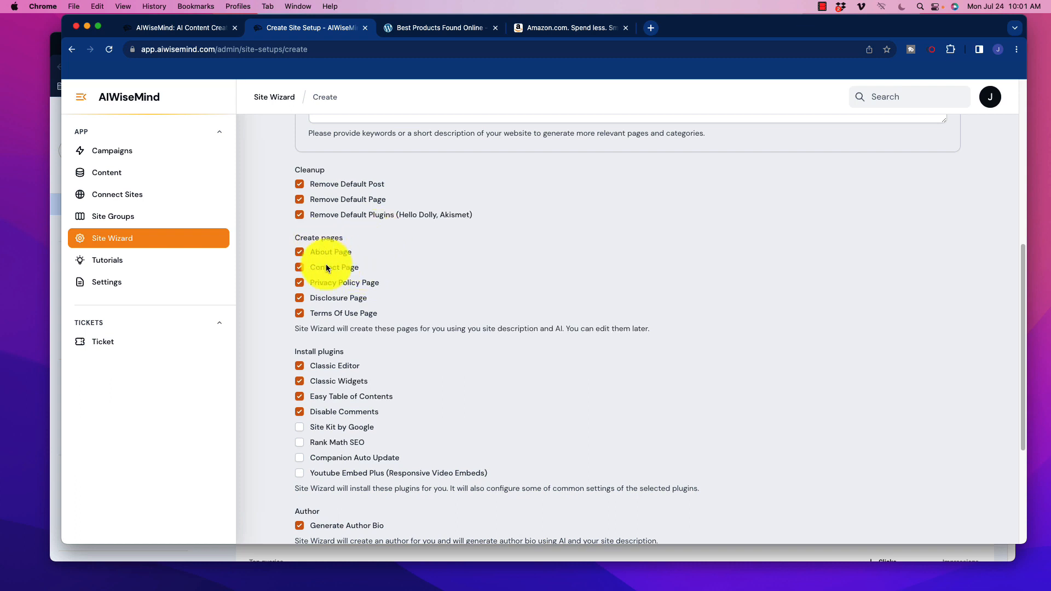
pyautogui.scroll(-2, 410, 298)
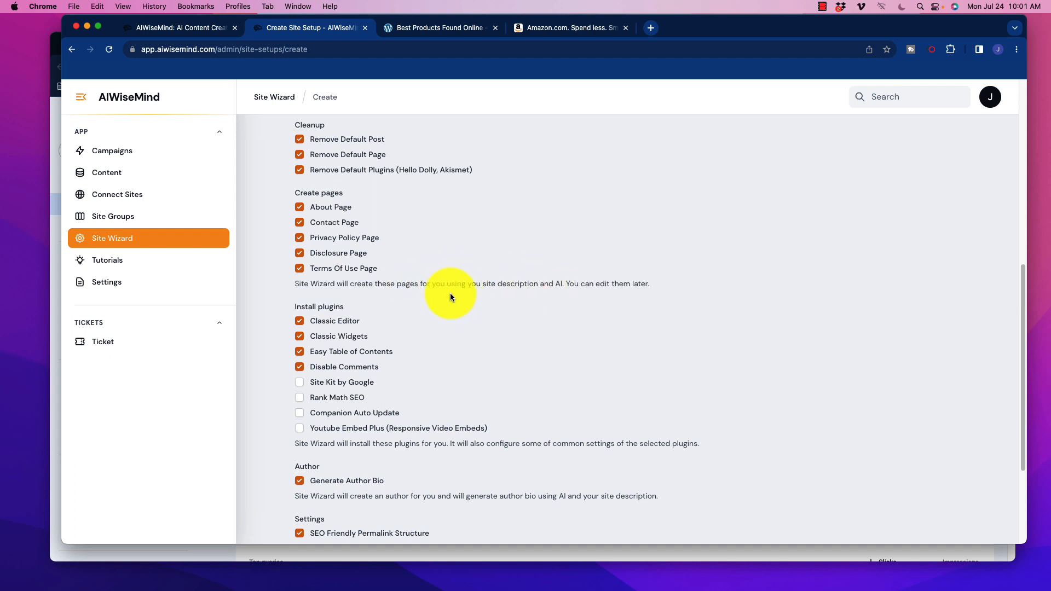
pyautogui.moveTo(450, 283); pyautogui.dragTo(647, 284)
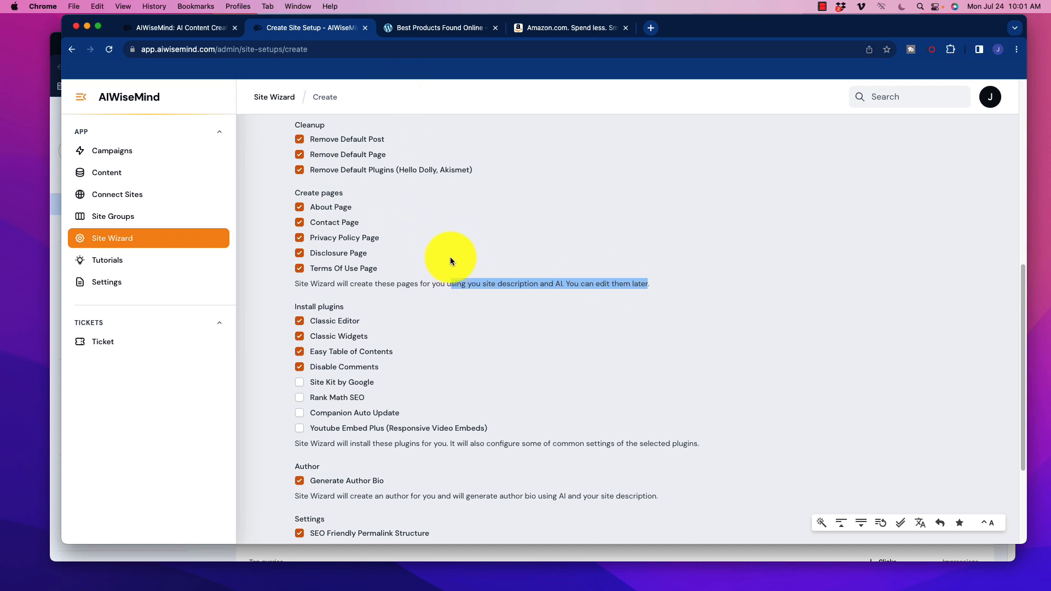
pyautogui.scroll(-3, 442, 263)
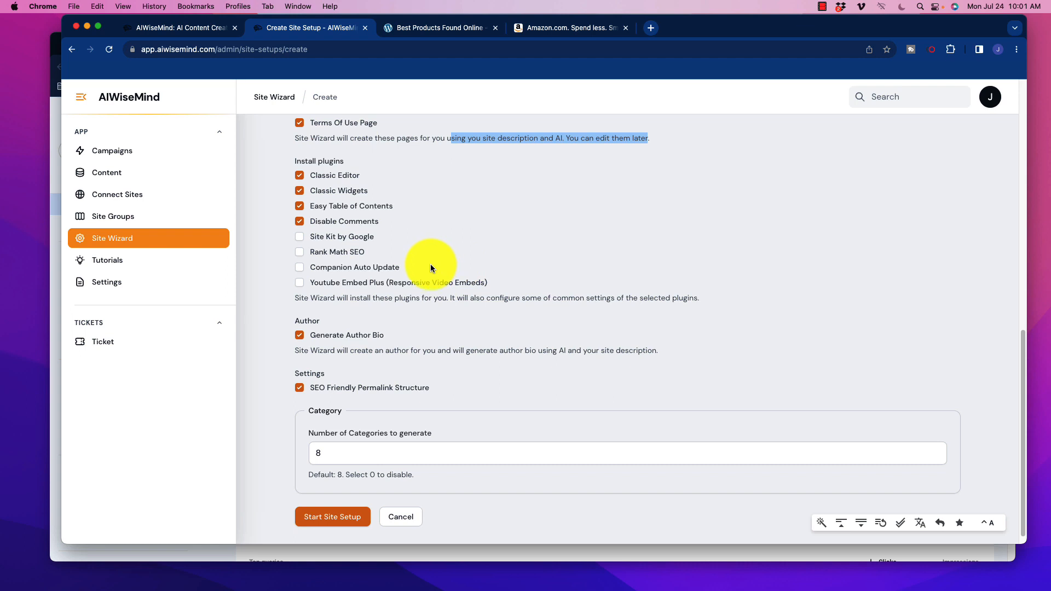
pyautogui.scroll(-1, 427, 268)
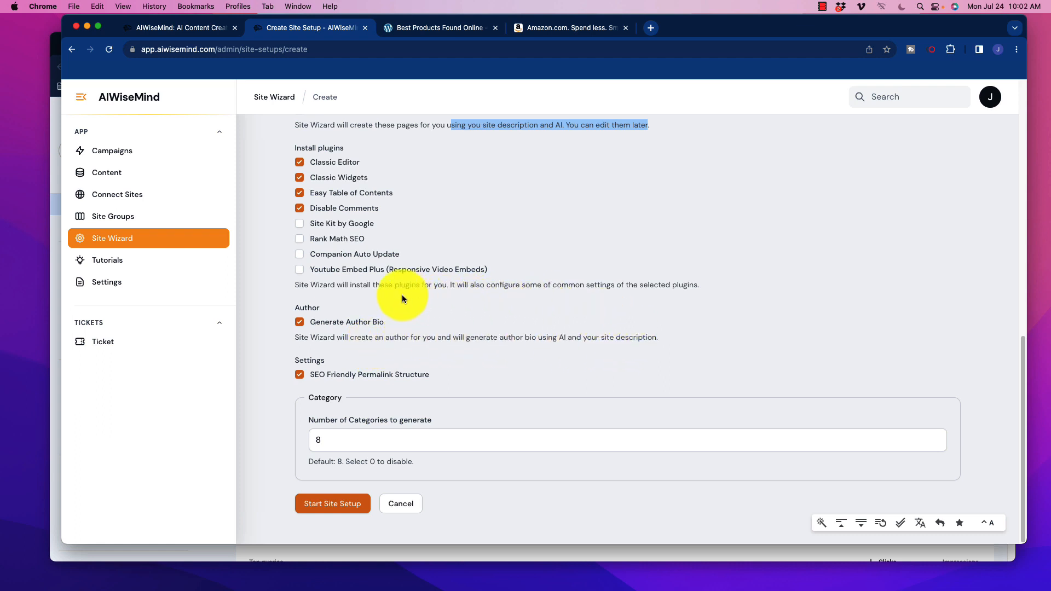
pyautogui.scroll(2, 402, 294)
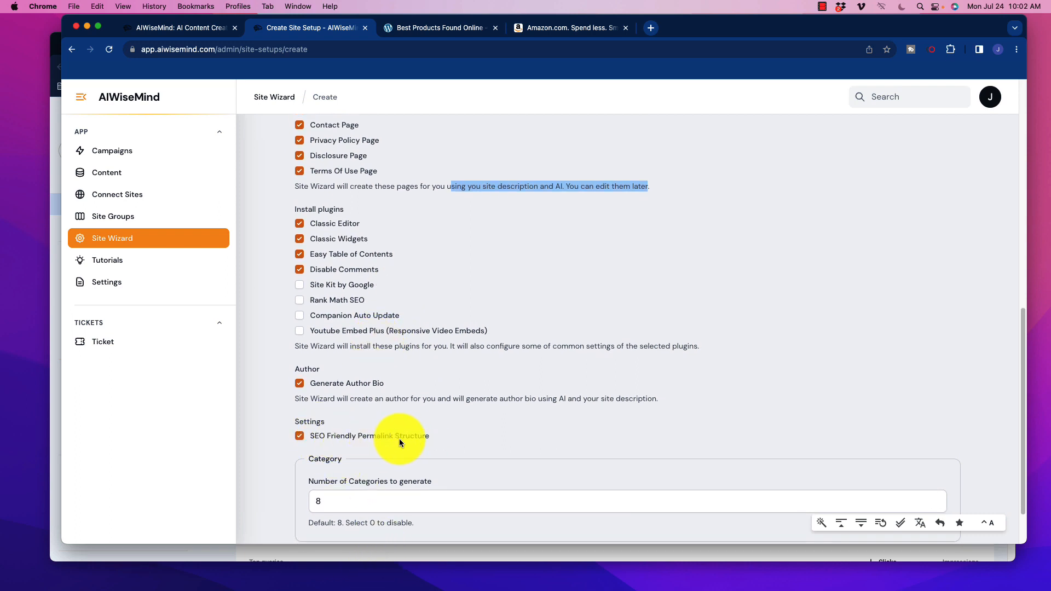
pyautogui.scroll(-2, 410, 424)
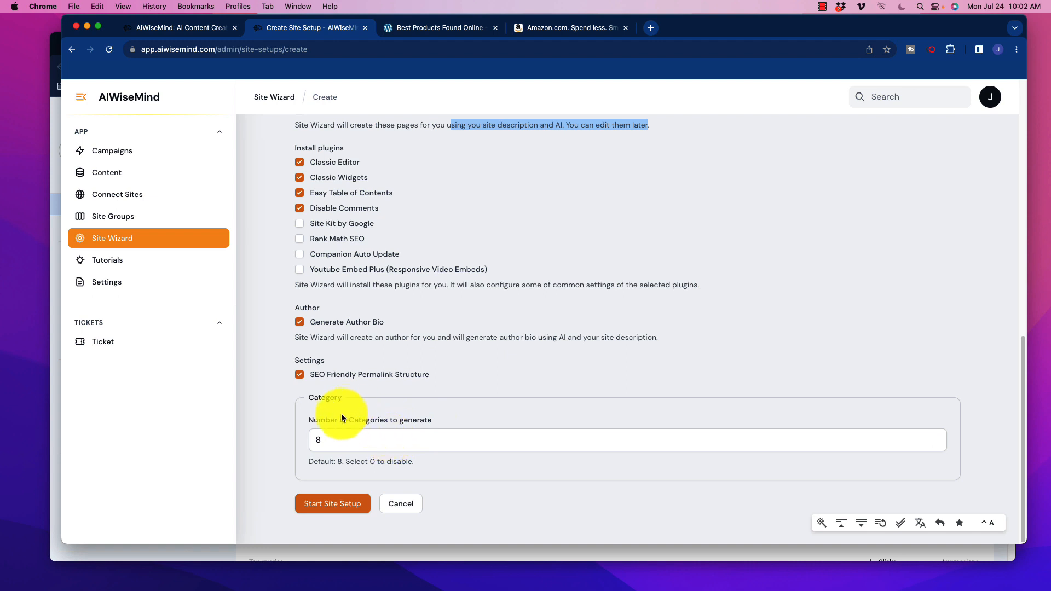
pyautogui.click(324, 442)
pyautogui.press('BackSpace')
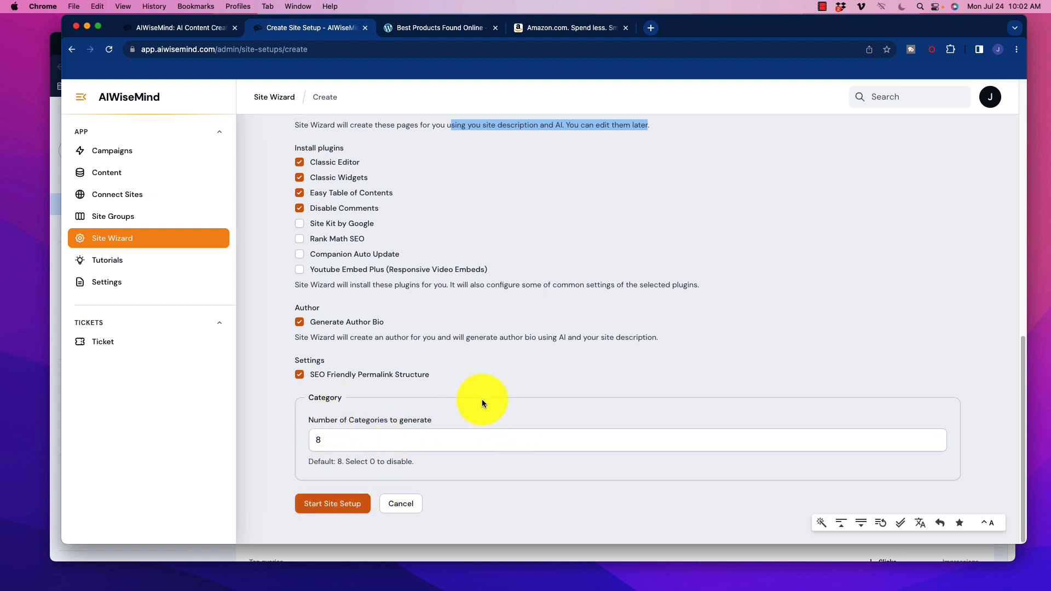
pyautogui.scroll(10, 482, 400)
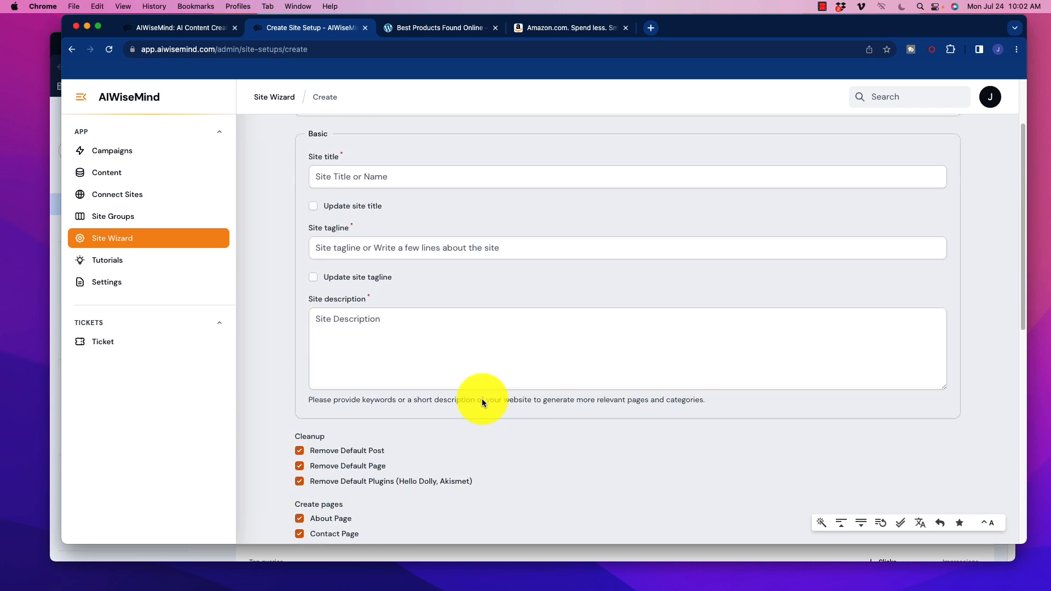
pyautogui.scroll(3, 482, 398)
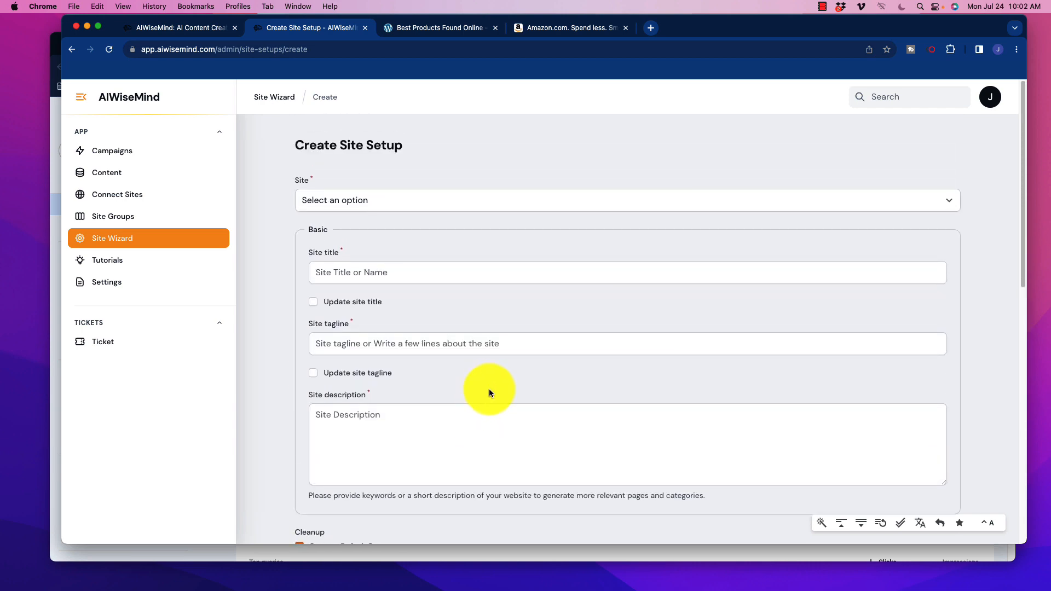
pyautogui.scroll(-12, 484, 379)
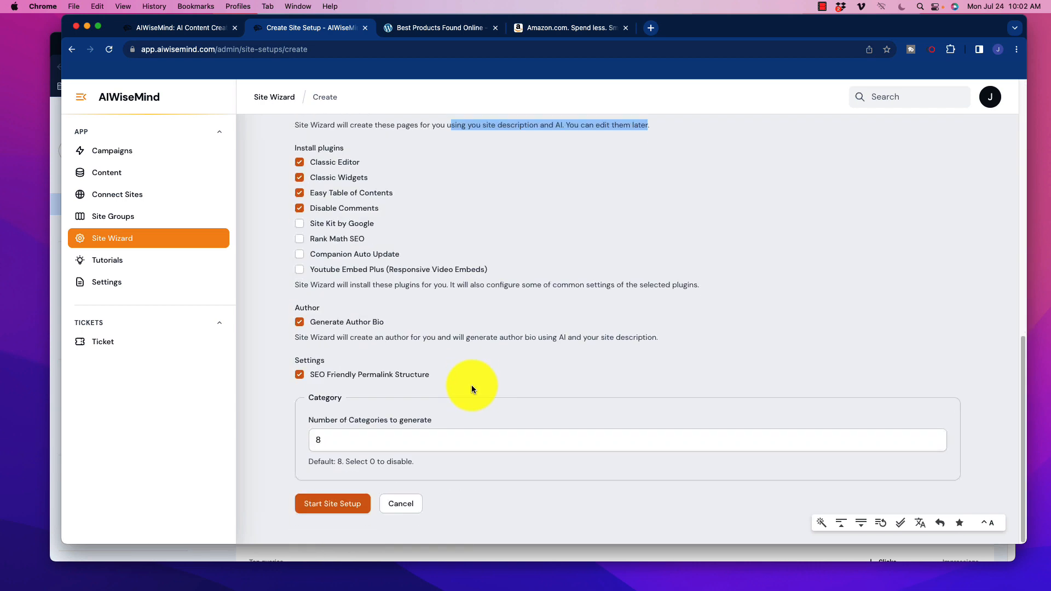
pyautogui.scroll(12, 393, 303)
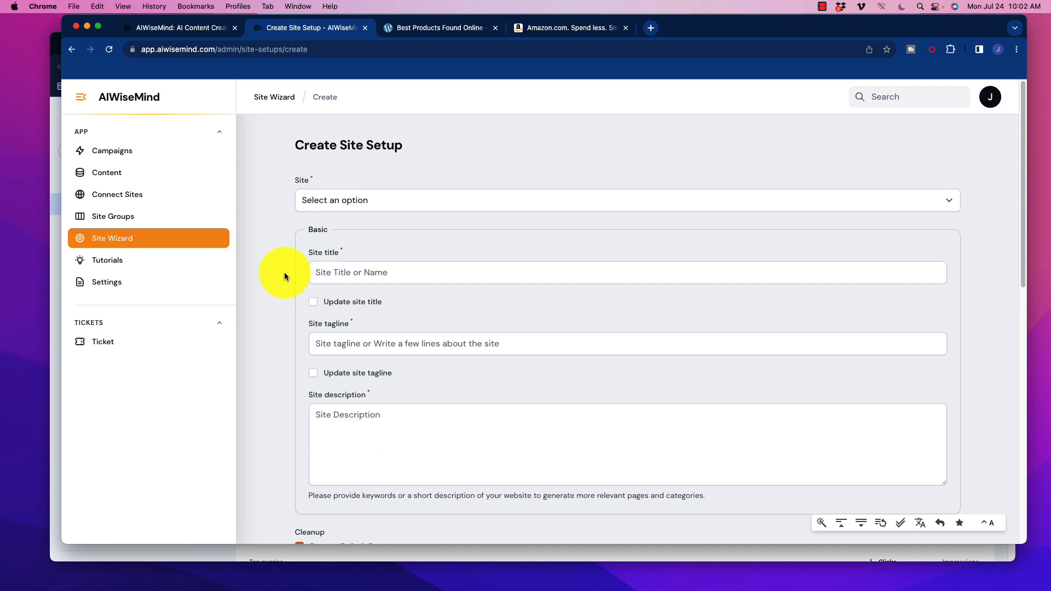
# Open the account settings and review the OpenAI, YouTube, Amazon and Pixabay API sections, including the Amazon affiliate ID field.
pyautogui.click(105, 282)
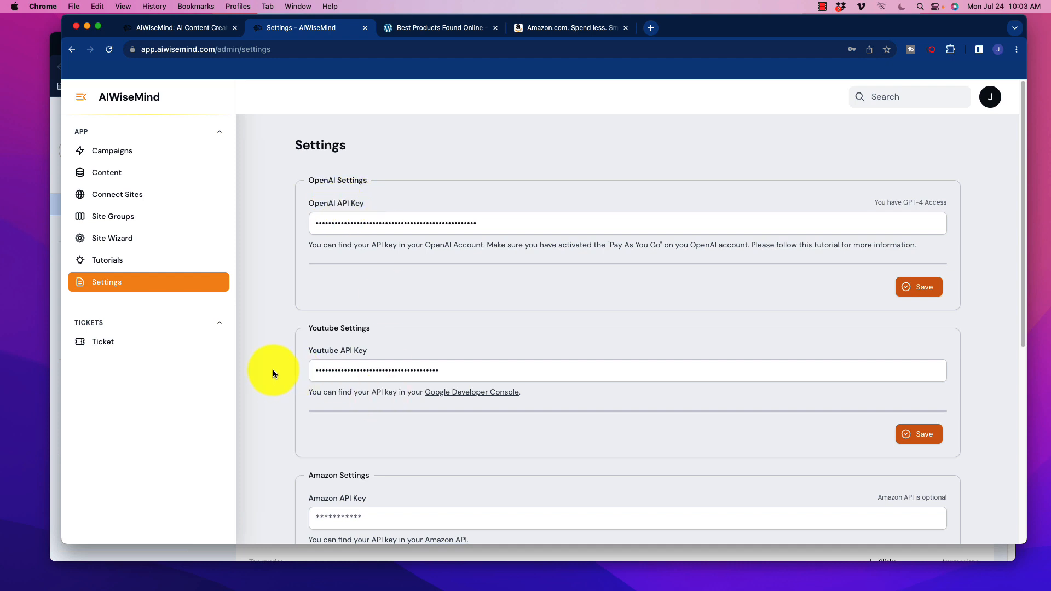
pyautogui.scroll(-2, 272, 363)
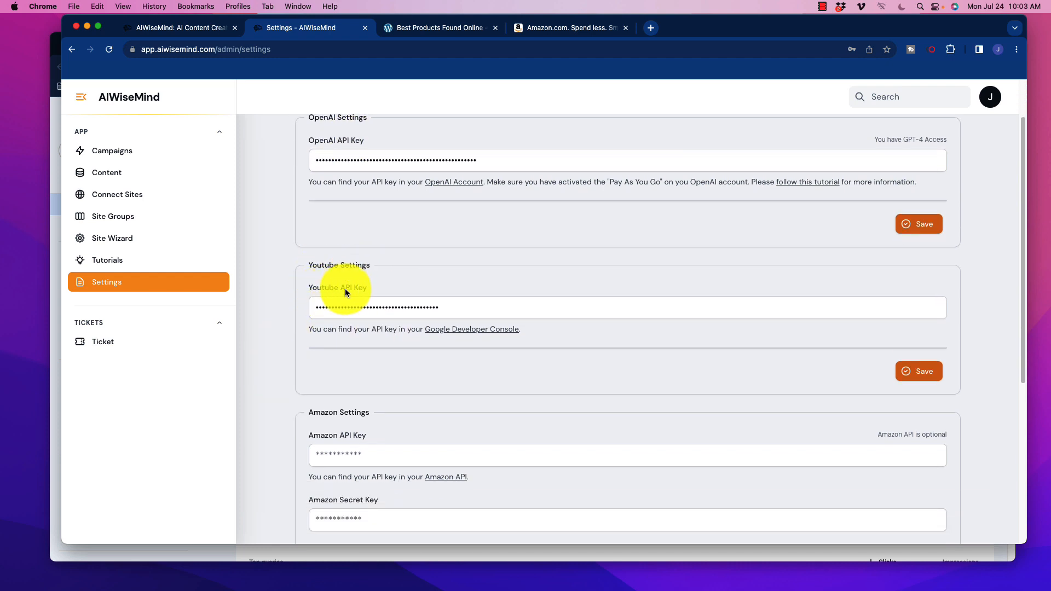
pyautogui.scroll(-5, 268, 372)
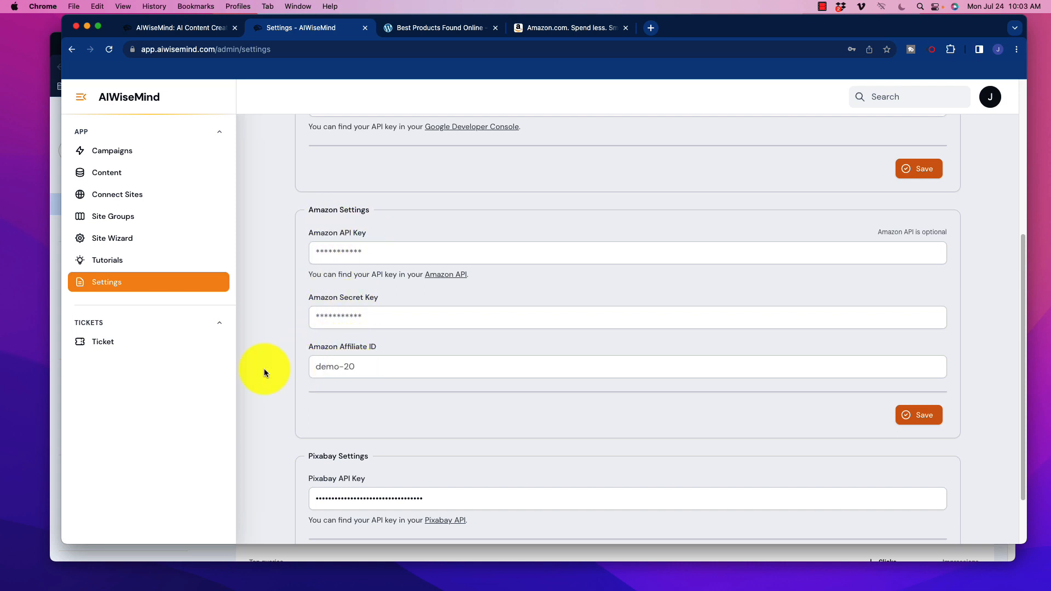
pyautogui.scroll(-3, 273, 358)
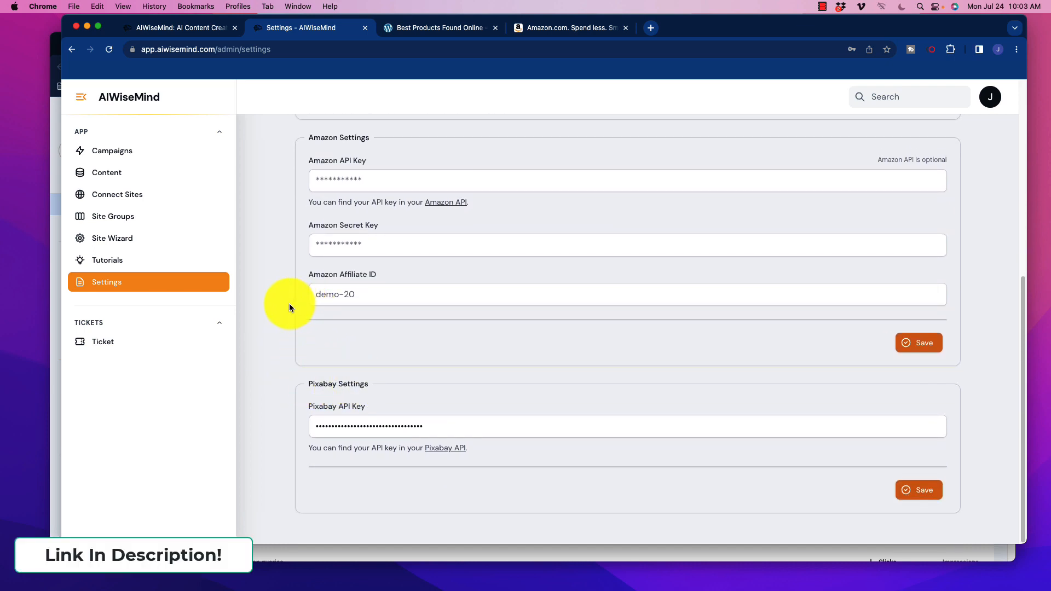
pyautogui.scroll(6, 283, 309)
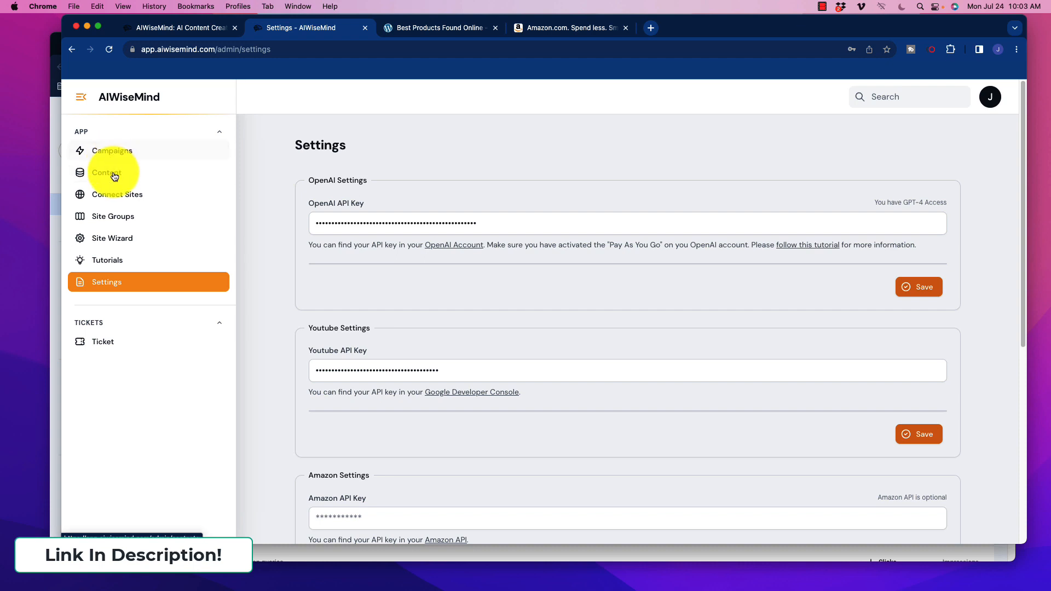
# Open the campaigns list and start creating a new campaign.
pyautogui.click(116, 152)
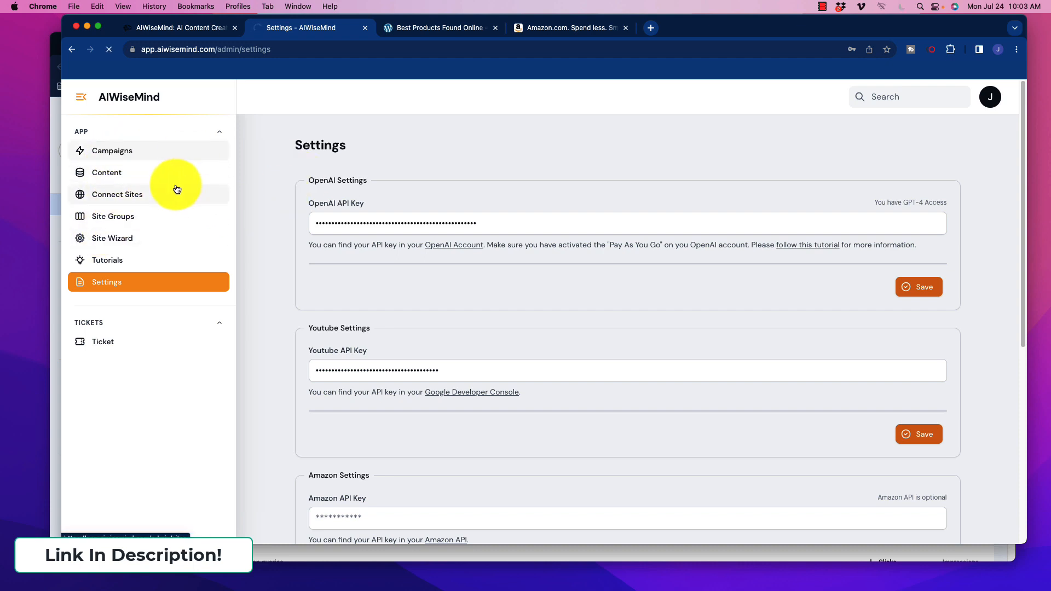
pyautogui.click(131, 152)
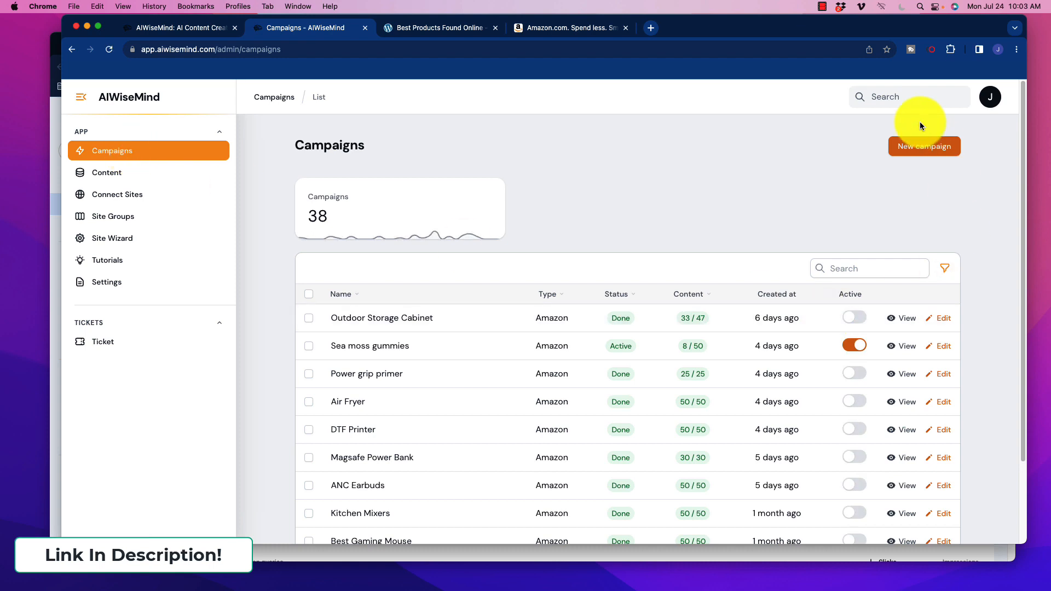
pyautogui.click(917, 146)
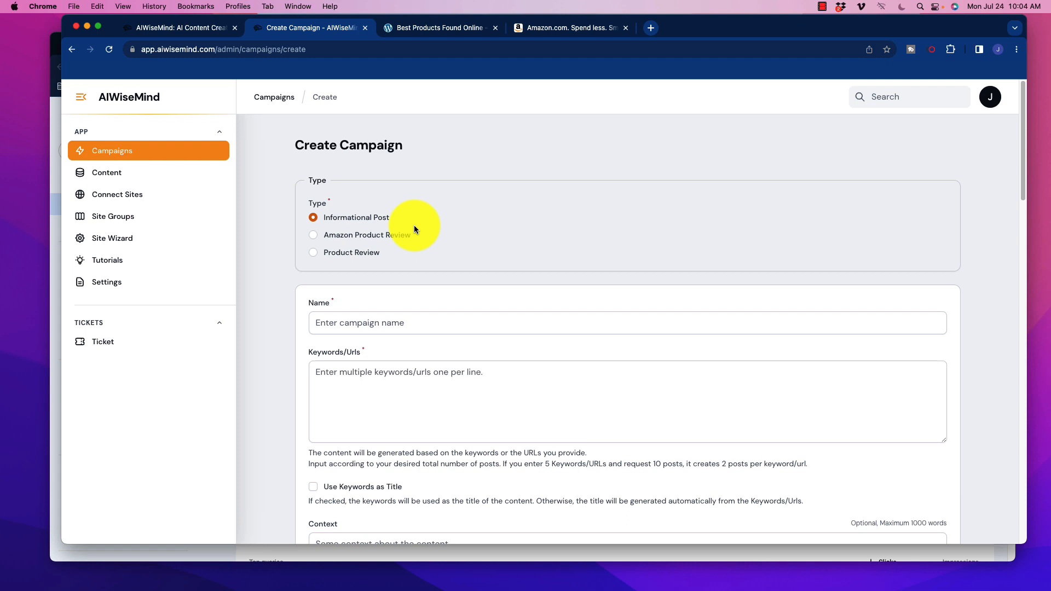
# Examine the Informational Post campaign's name, keyword, title, context, affiliate link and link anchor button options.
pyautogui.scroll(-3, 285, 293)
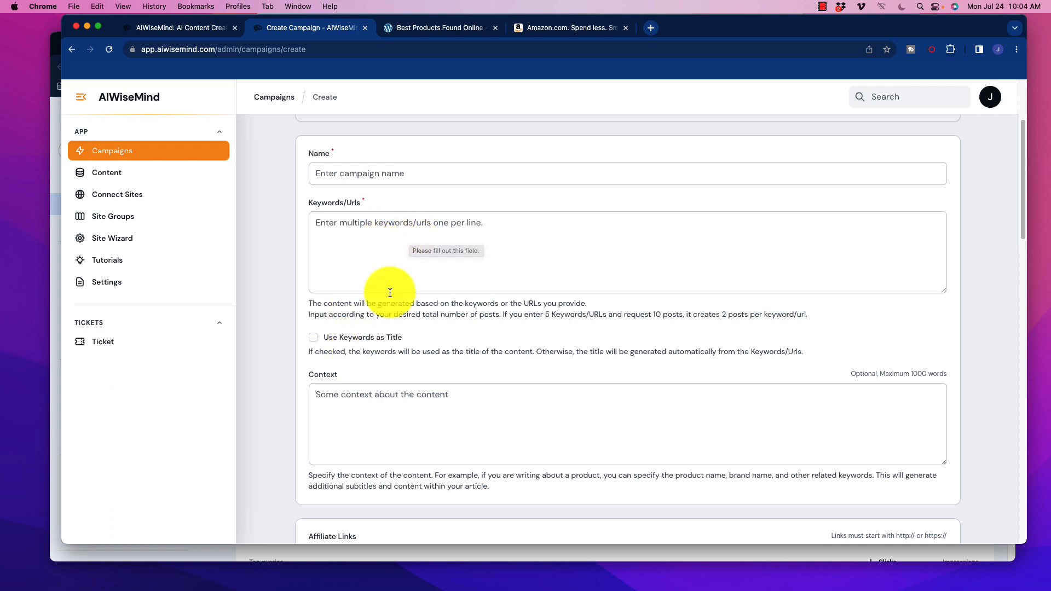
pyautogui.scroll(-2, 402, 297)
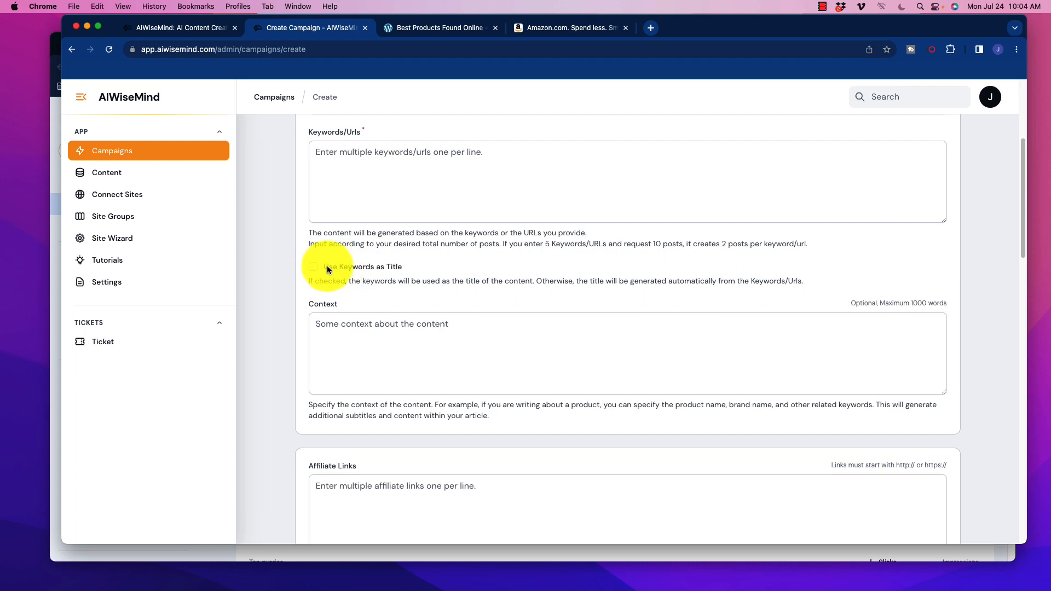
pyautogui.moveTo(325, 268); pyautogui.dragTo(403, 265)
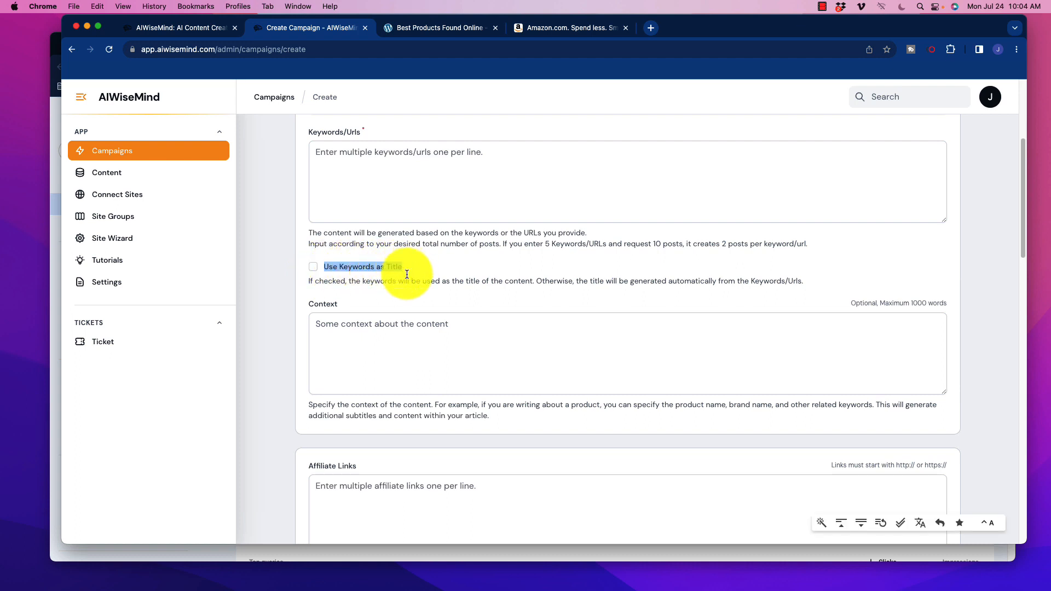
pyautogui.scroll(-2, 416, 285)
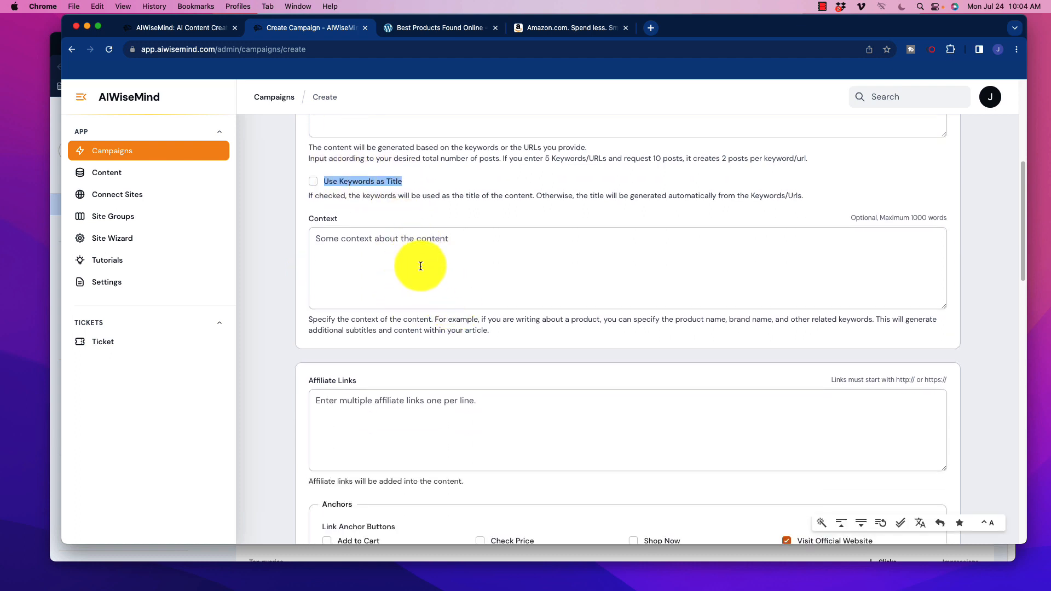
pyautogui.moveTo(522, 320); pyautogui.dragTo(587, 320)
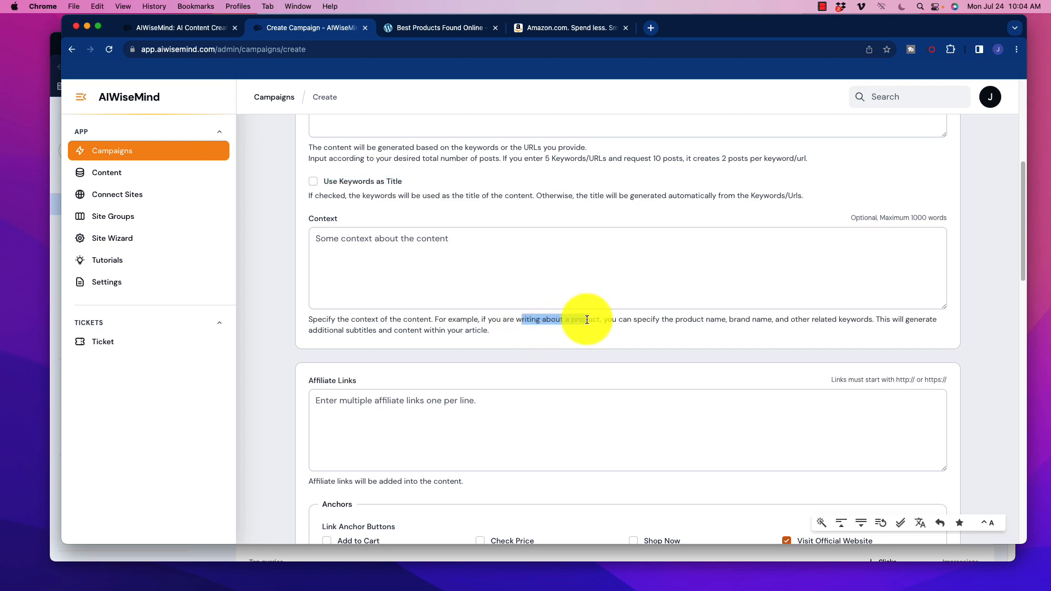
pyautogui.click(465, 249)
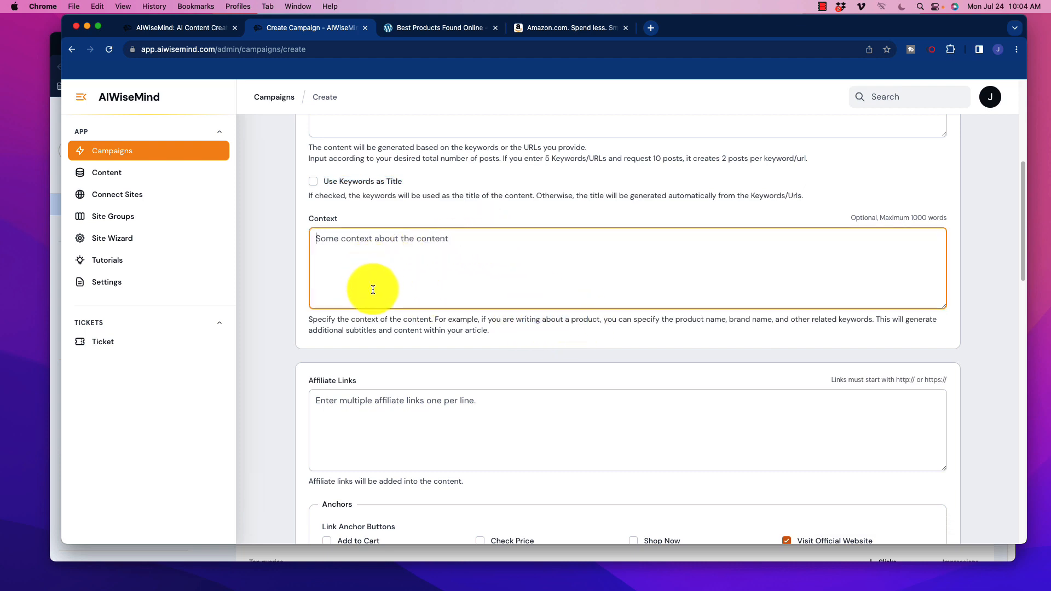
pyautogui.scroll(-4, 336, 282)
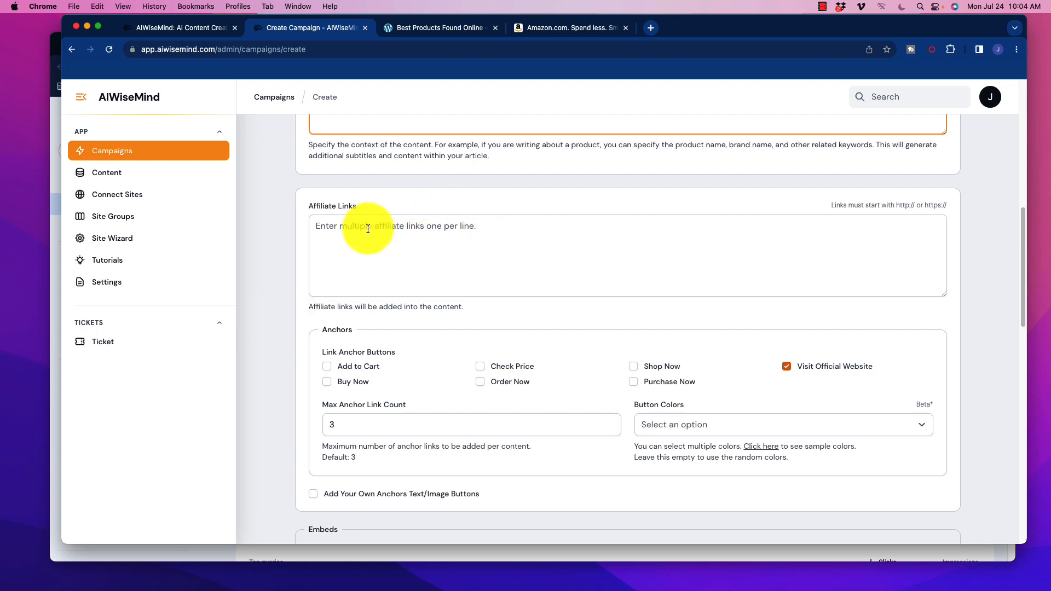
pyautogui.scroll(1, 383, 301)
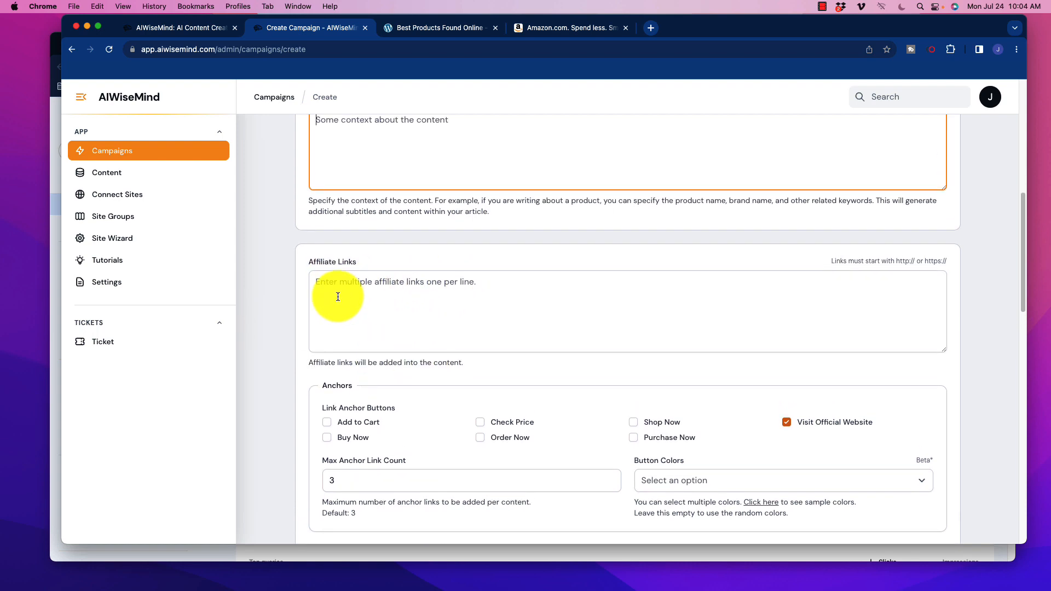
pyautogui.scroll(-4, 328, 298)
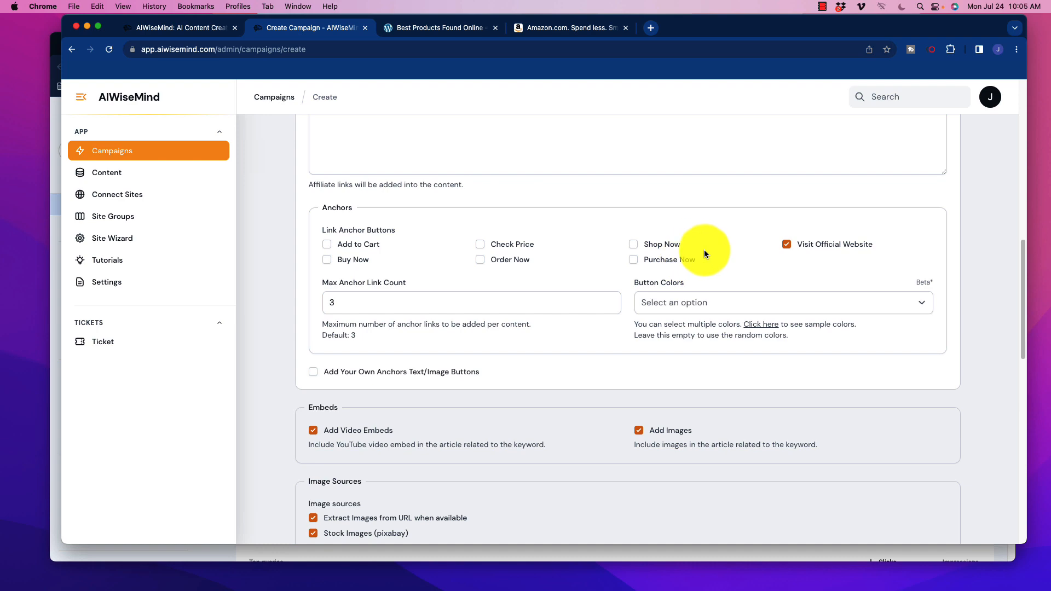
# Open the Pella Nutrition Sea Moss review on getdesignr.com and examine its affiliate buttons, embedded video and product specifications table.
pyautogui.click(490, 28)
pyautogui.click(421, 222)
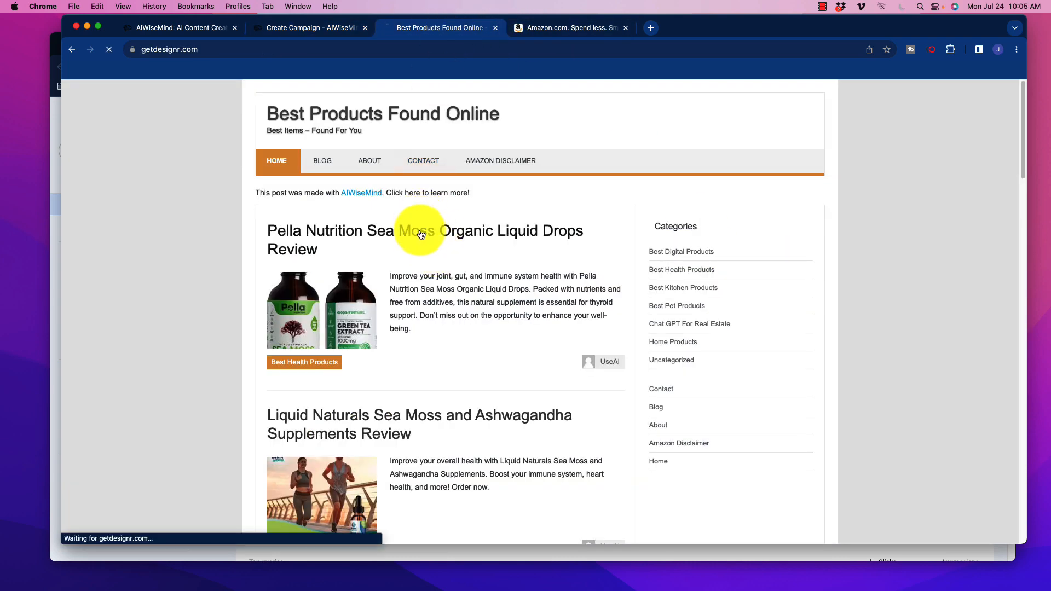
pyautogui.scroll(-1, 388, 371)
pyautogui.scroll(-10, 387, 372)
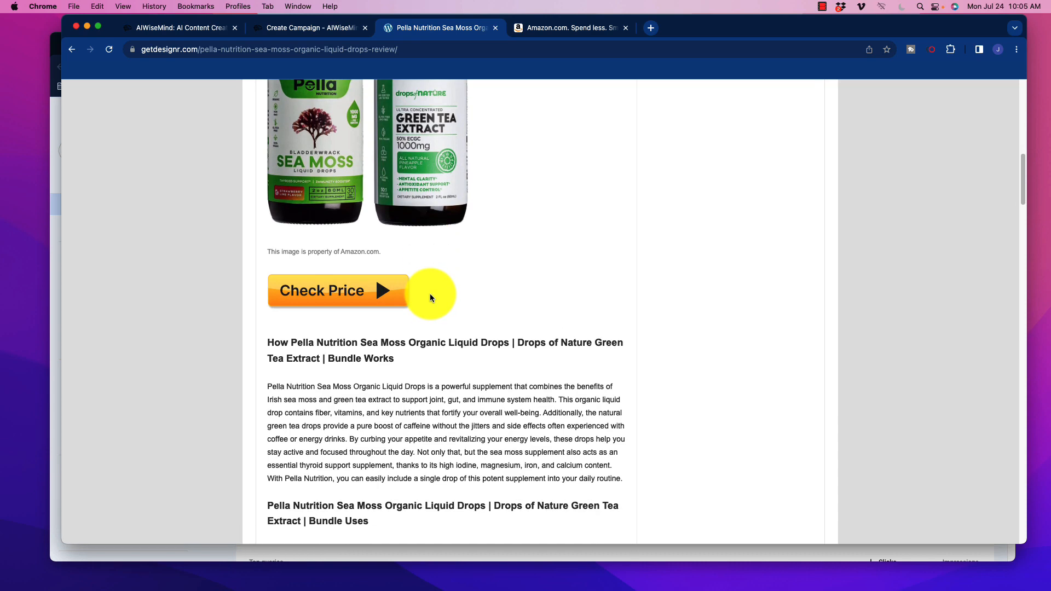
pyautogui.scroll(-6, 430, 294)
pyautogui.scroll(-8, 411, 315)
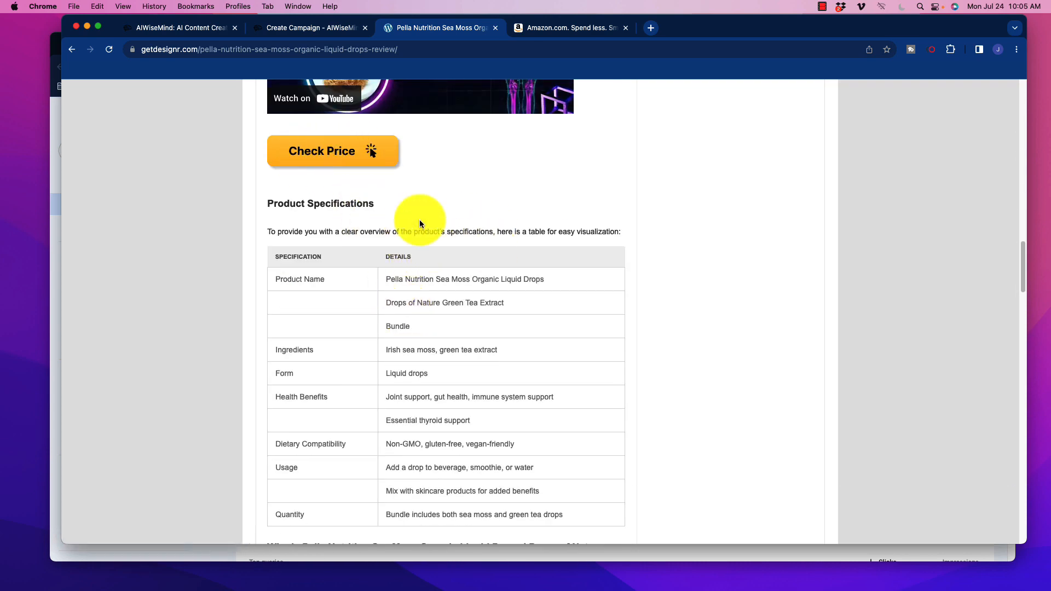
# Return to the campaign form and examine its embed options, image sources and the copyright note about Google images.
pyautogui.click(289, 29)
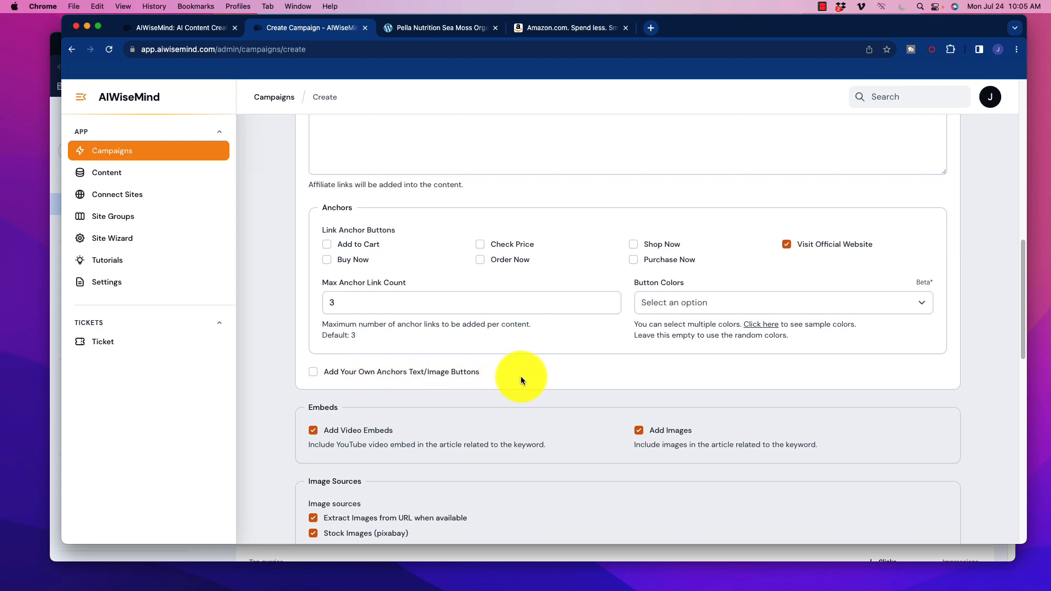
pyautogui.scroll(-3, 525, 370)
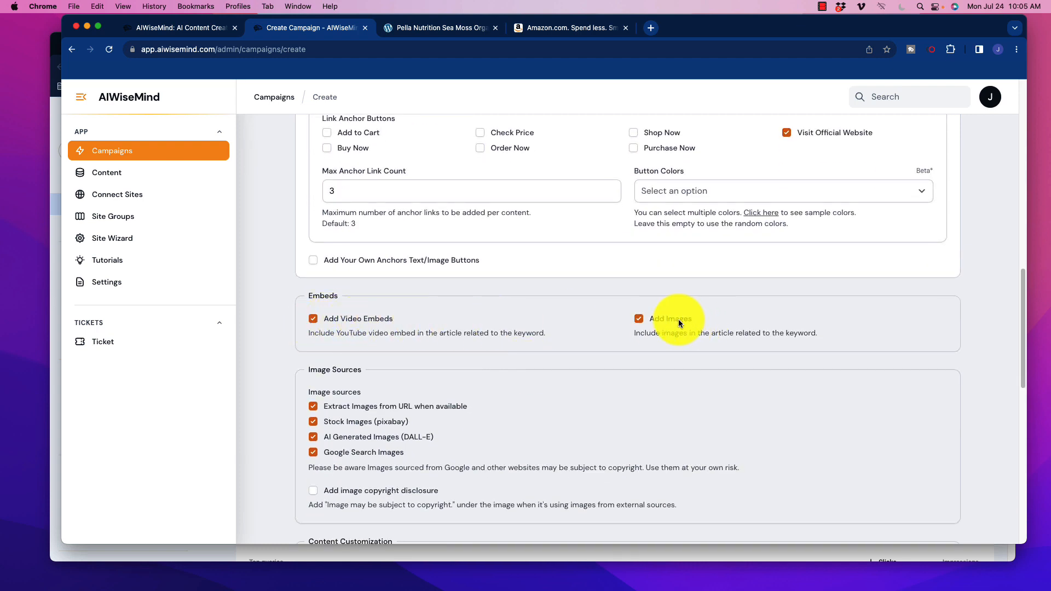
pyautogui.scroll(-3, 620, 337)
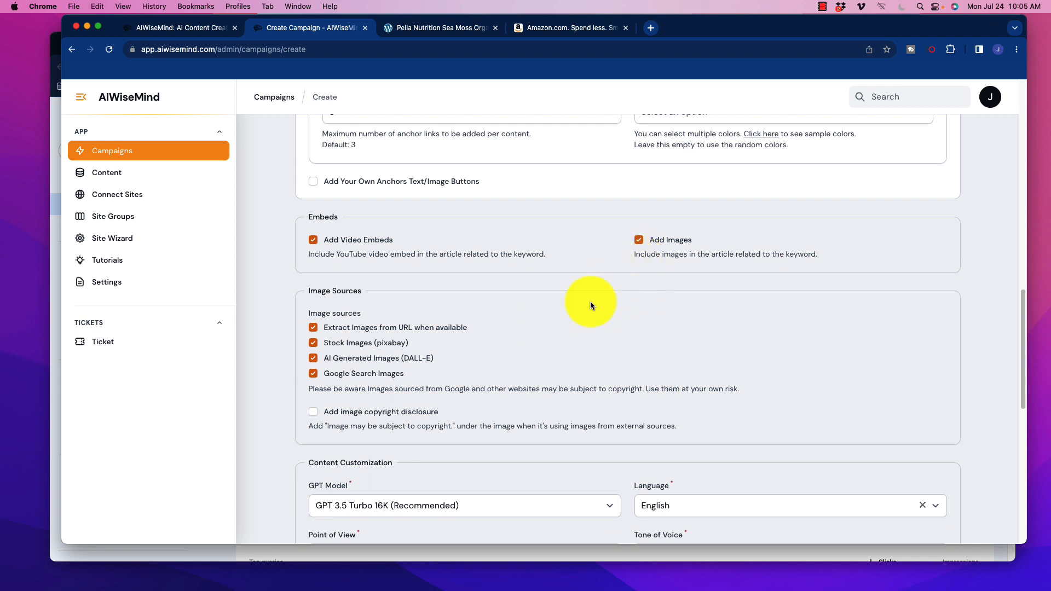
pyautogui.scroll(-3, 547, 318)
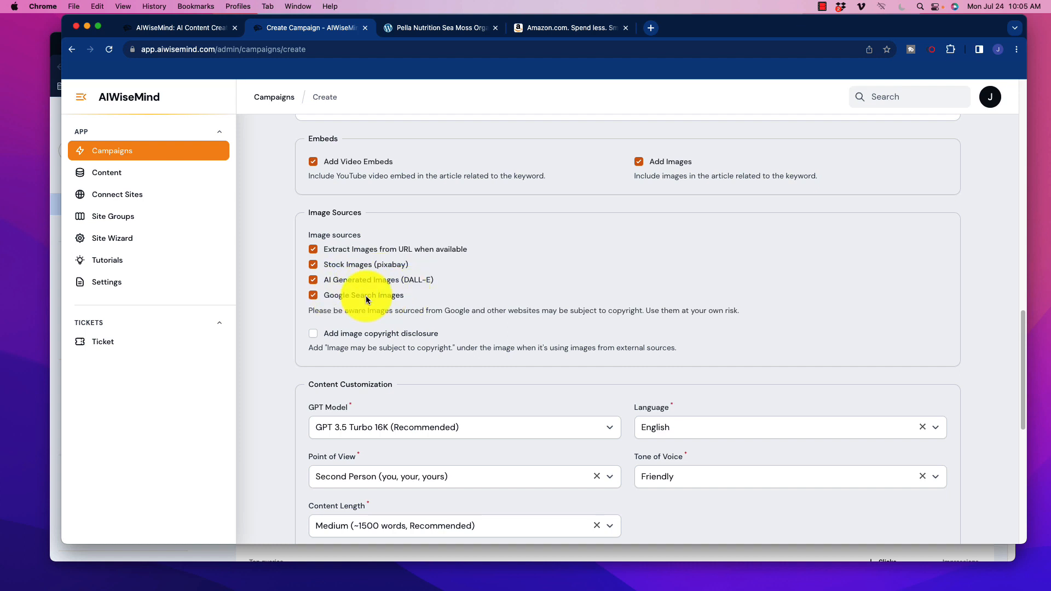
pyautogui.scroll(-1, 370, 317)
pyautogui.moveTo(345, 306); pyautogui.dragTo(740, 307)
pyautogui.scroll(-3, 445, 304)
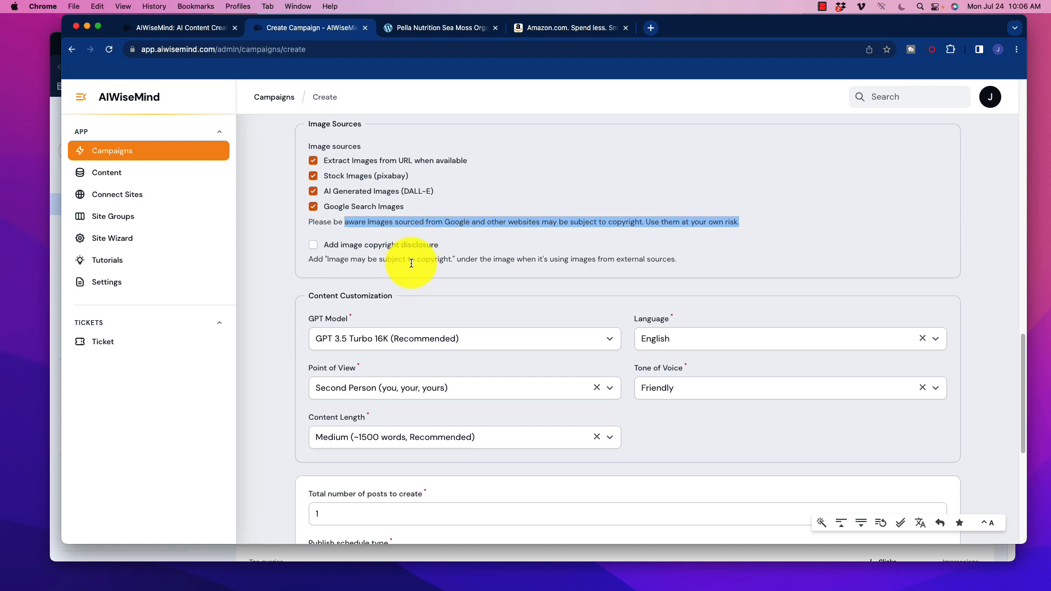
pyautogui.scroll(-1, 402, 274)
pyautogui.scroll(-2, 395, 277)
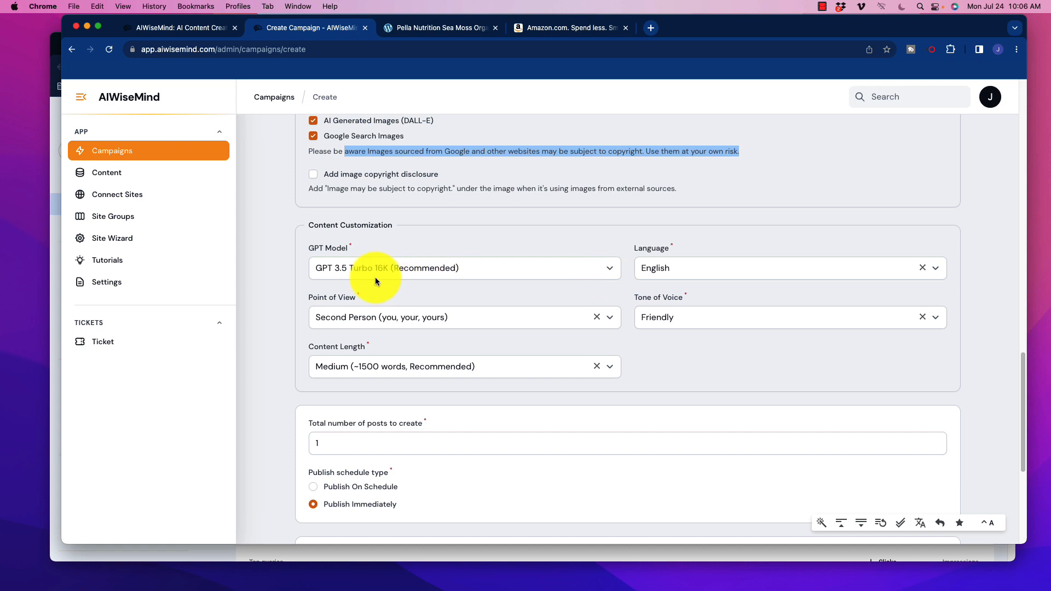
# View the GPT models and content languages available in the campaign's content customization.
pyautogui.click(619, 268)
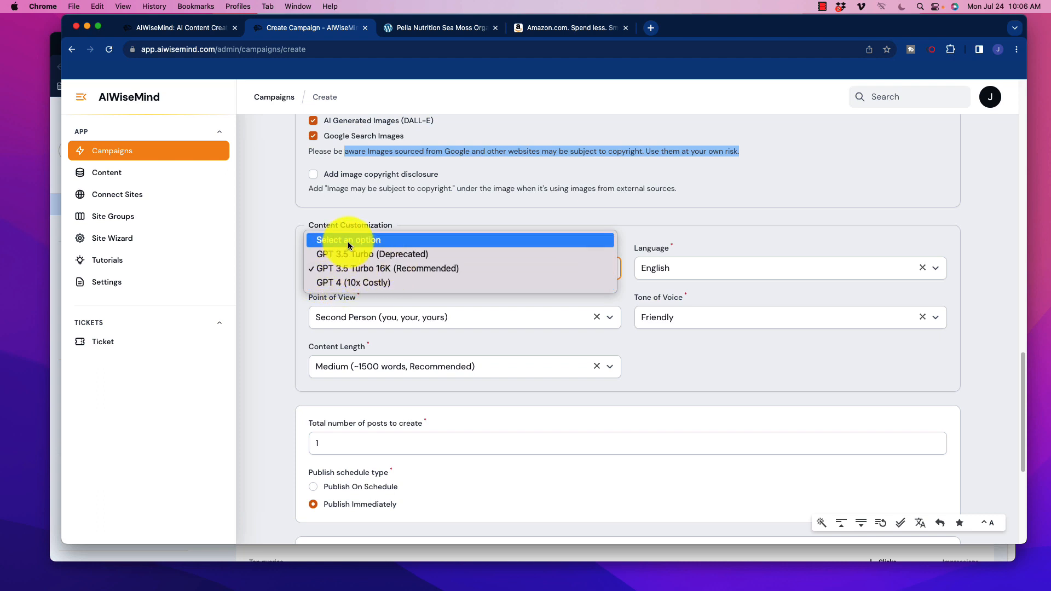
pyautogui.click(855, 428)
pyautogui.click(719, 278)
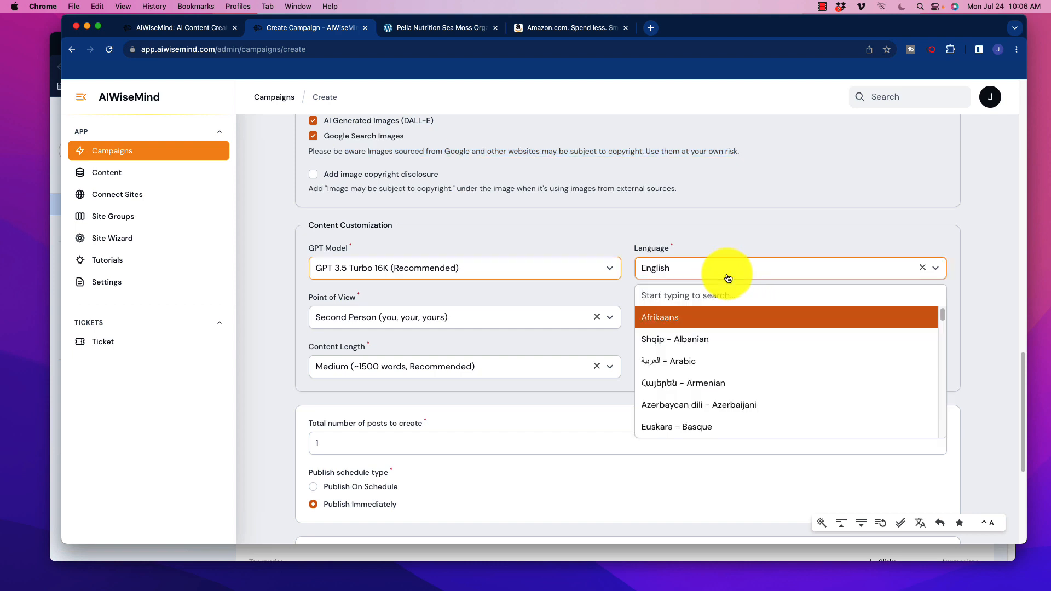
pyautogui.scroll(-10, 727, 352)
pyautogui.scroll(-3, 719, 372)
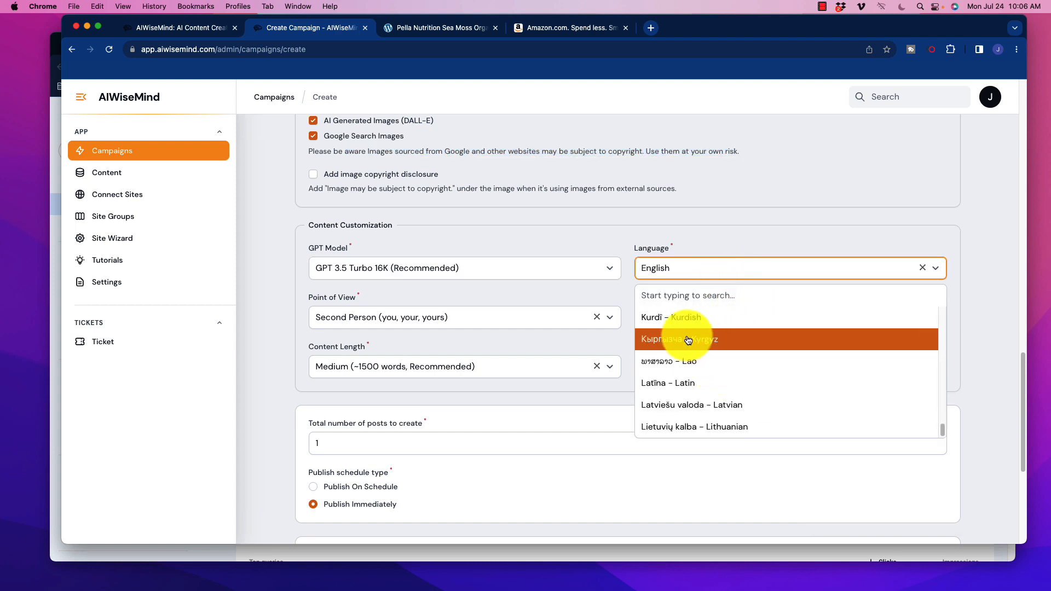
pyautogui.click(622, 280)
# View the point of view, tone of voice and content length choices, plus the post count and publishing options.
pyautogui.click(371, 317)
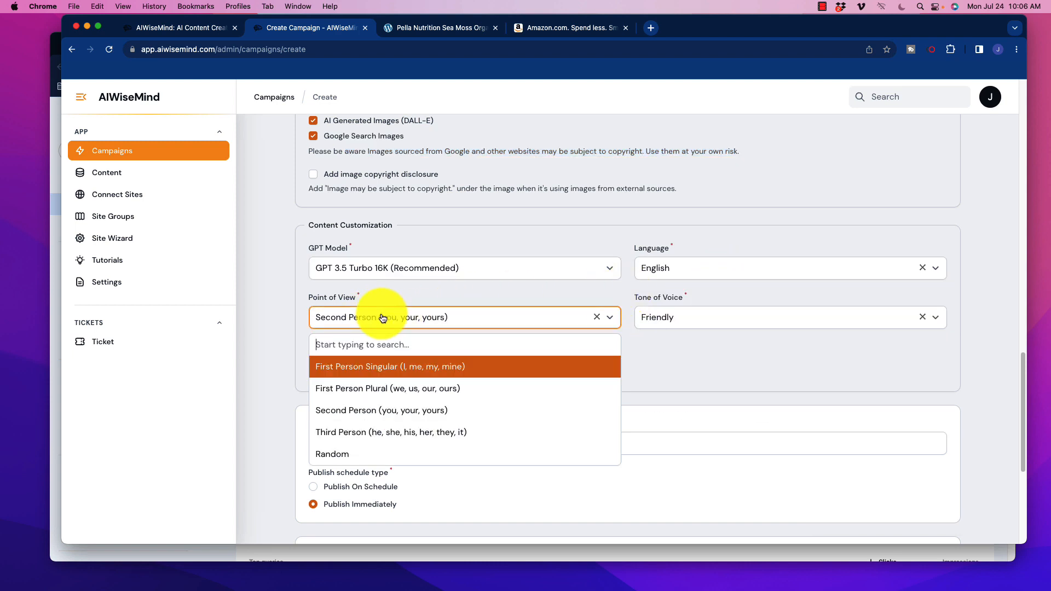
pyautogui.click(705, 368)
pyautogui.click(706, 321)
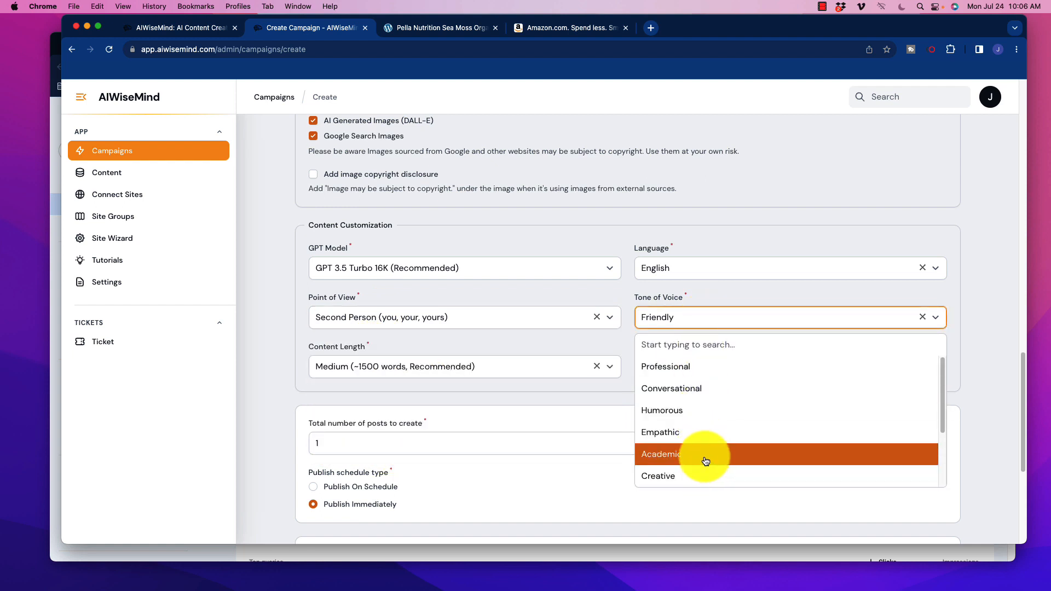
pyautogui.click(616, 342)
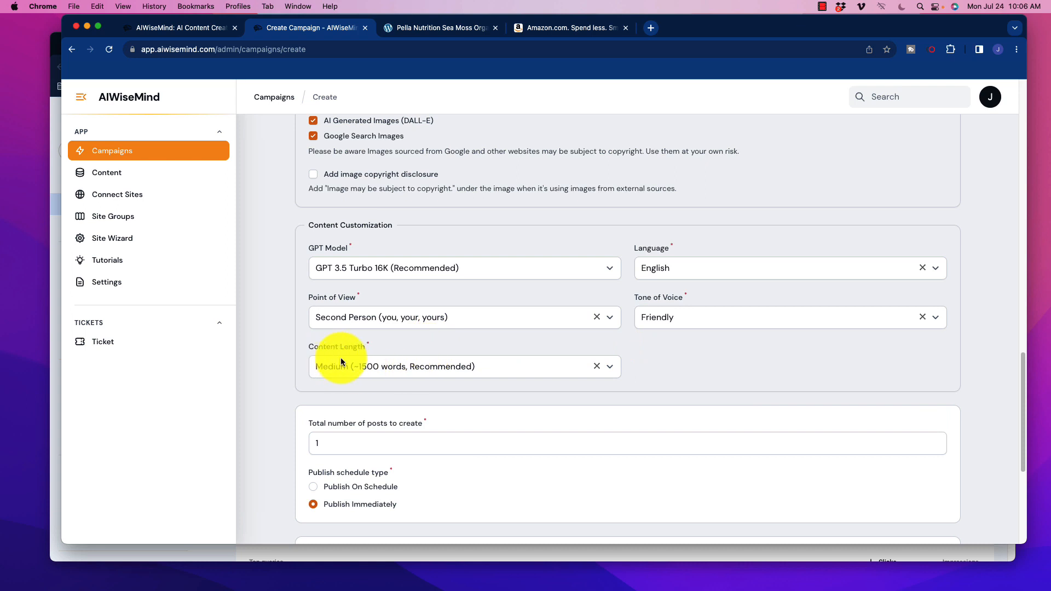
pyautogui.click(602, 369)
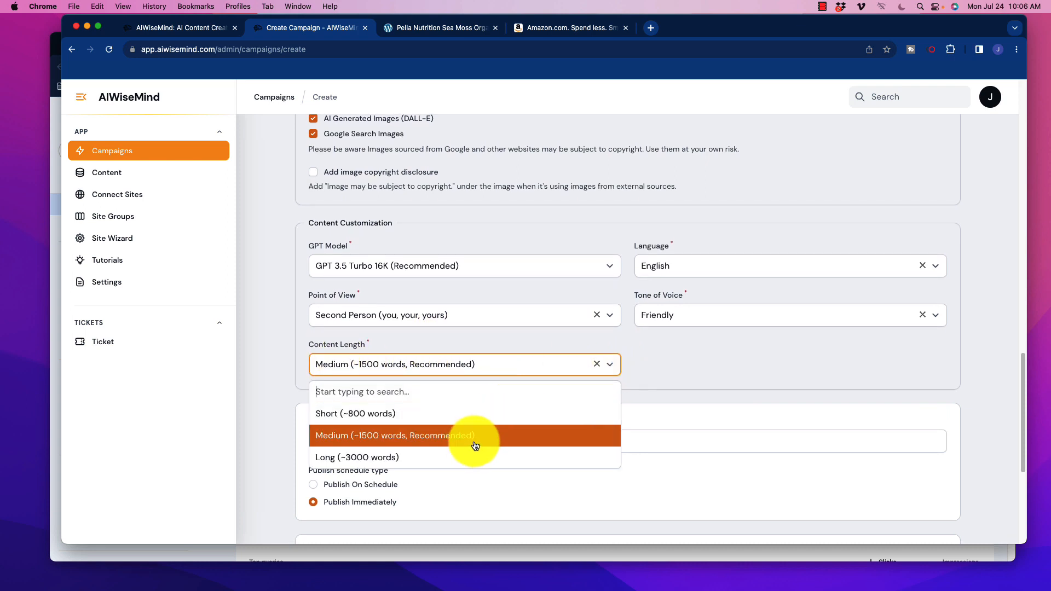
pyautogui.click(747, 353)
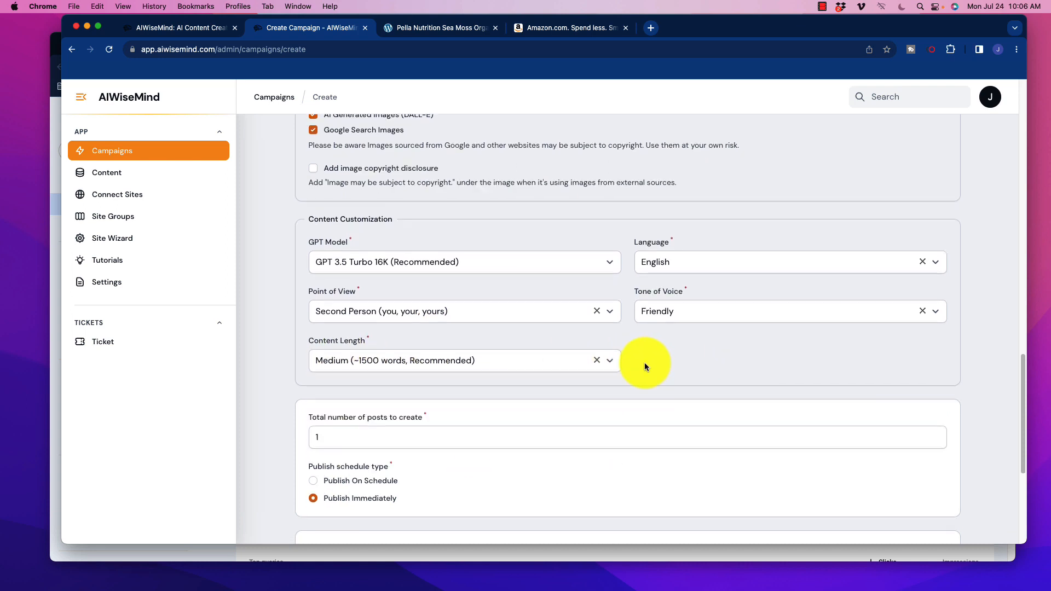
pyautogui.scroll(-4, 638, 359)
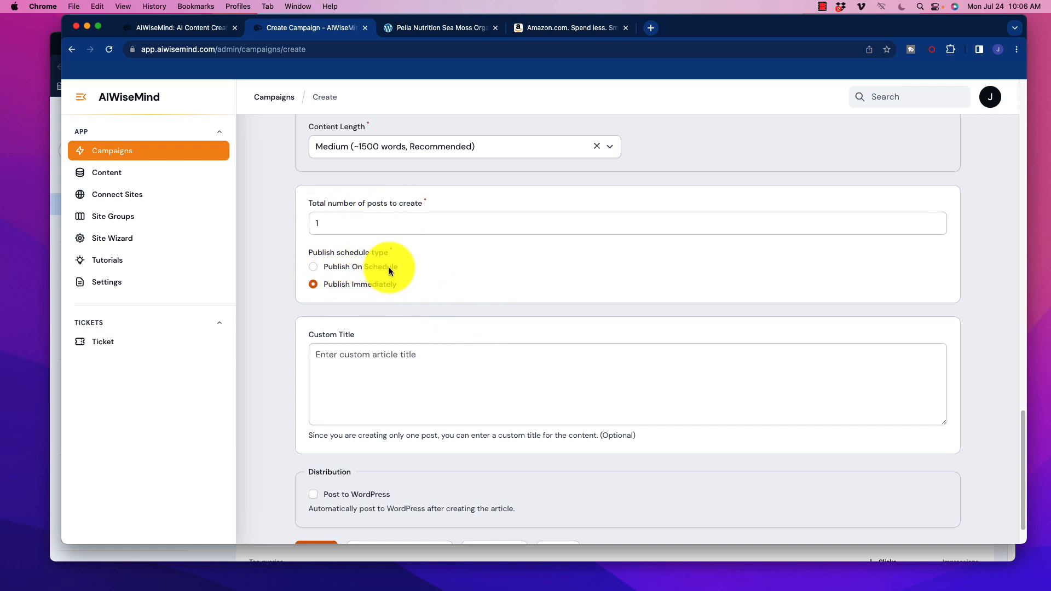
# Enable posting to WordPress in the campaign's distribution settings and view the available post status choices.
pyautogui.scroll(-1, 384, 347)
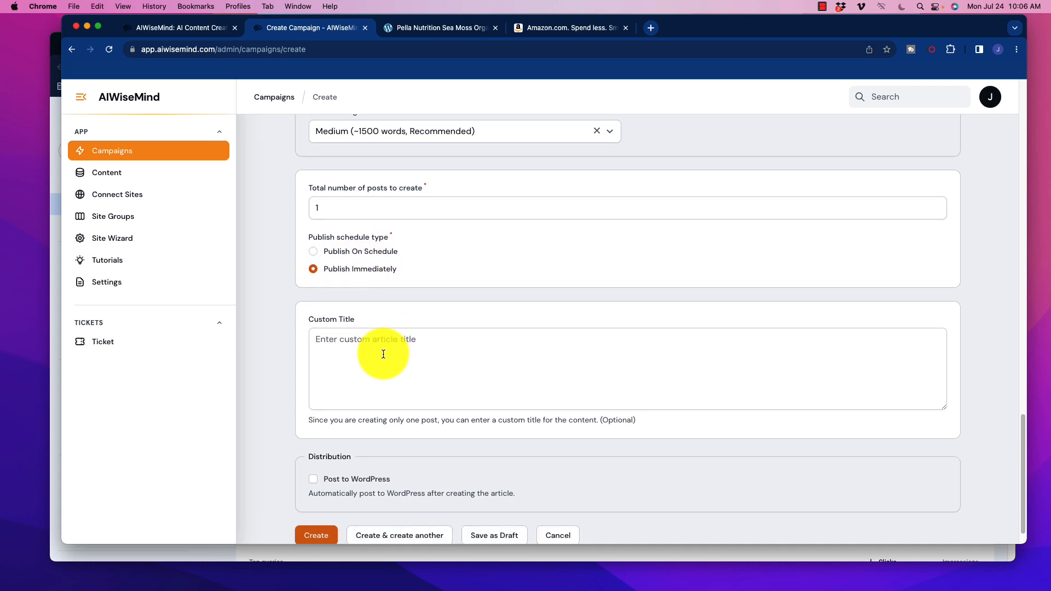
pyautogui.click(385, 347)
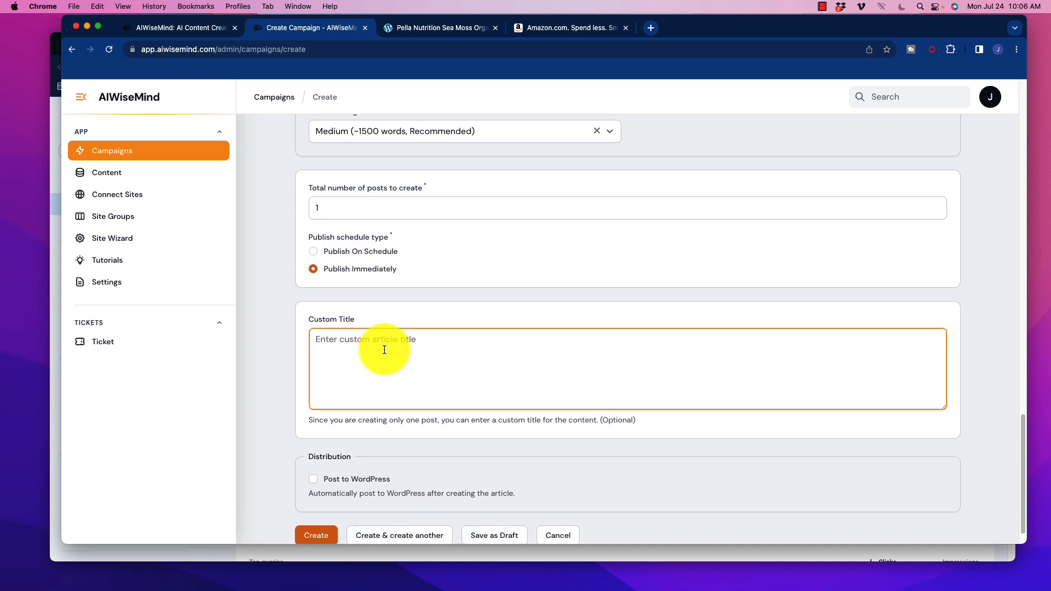
pyautogui.scroll(-2, 408, 361)
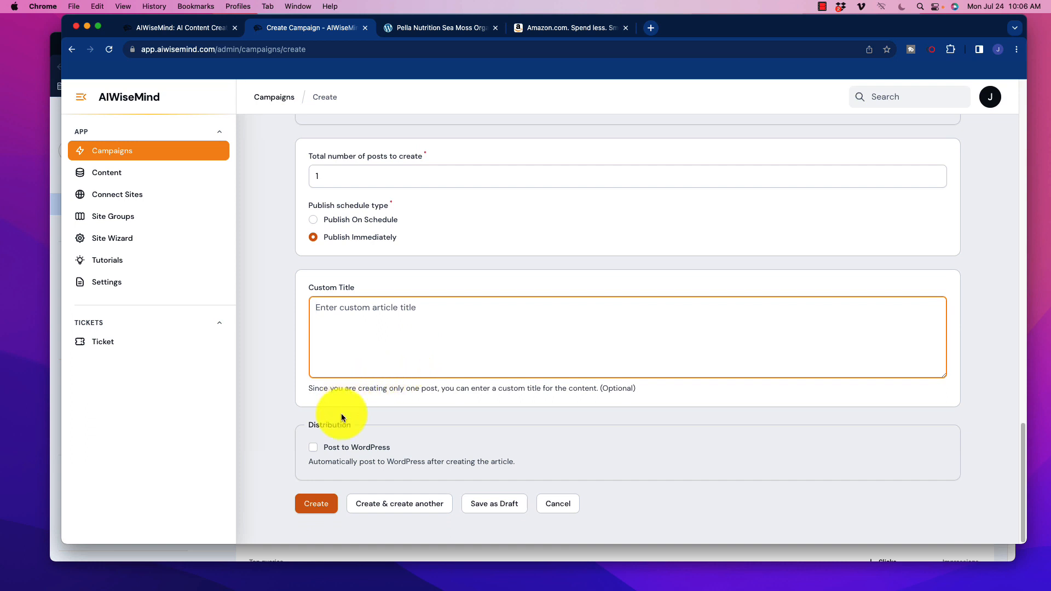
pyautogui.click(313, 447)
pyautogui.scroll(-5, 282, 388)
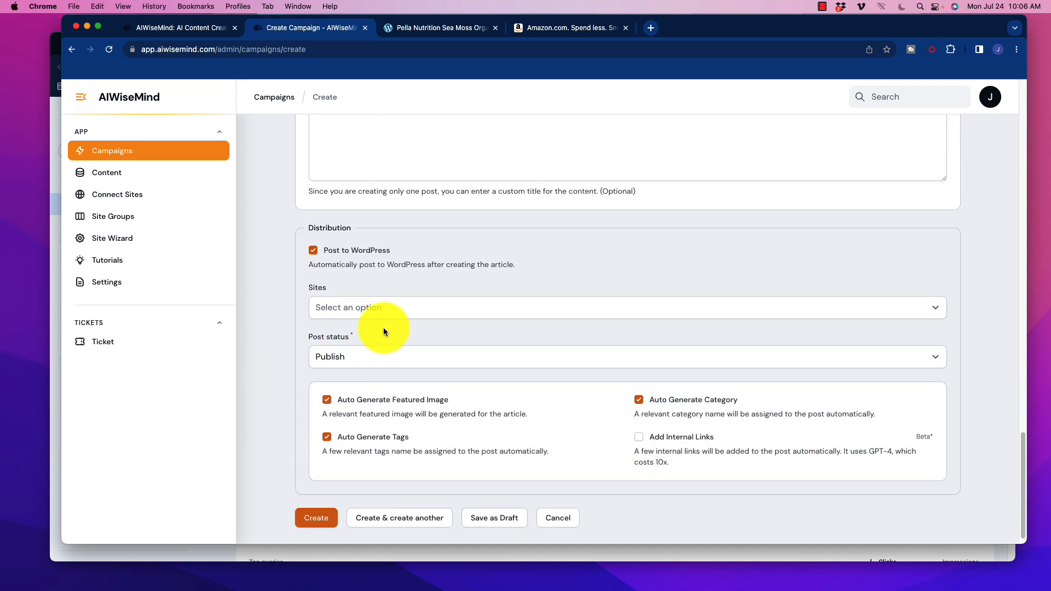
pyautogui.click(403, 361)
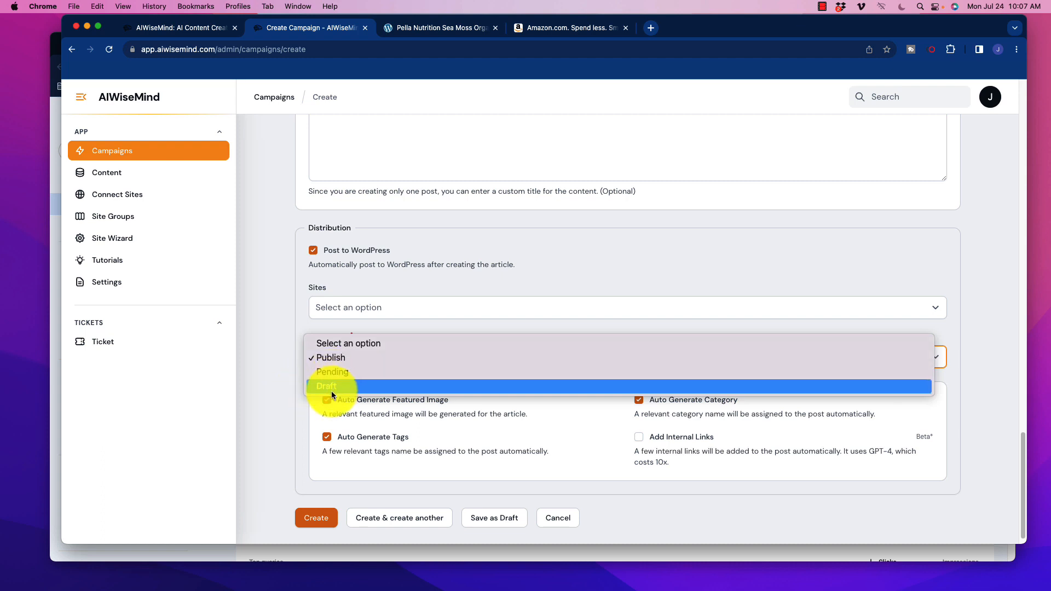
pyautogui.click(281, 377)
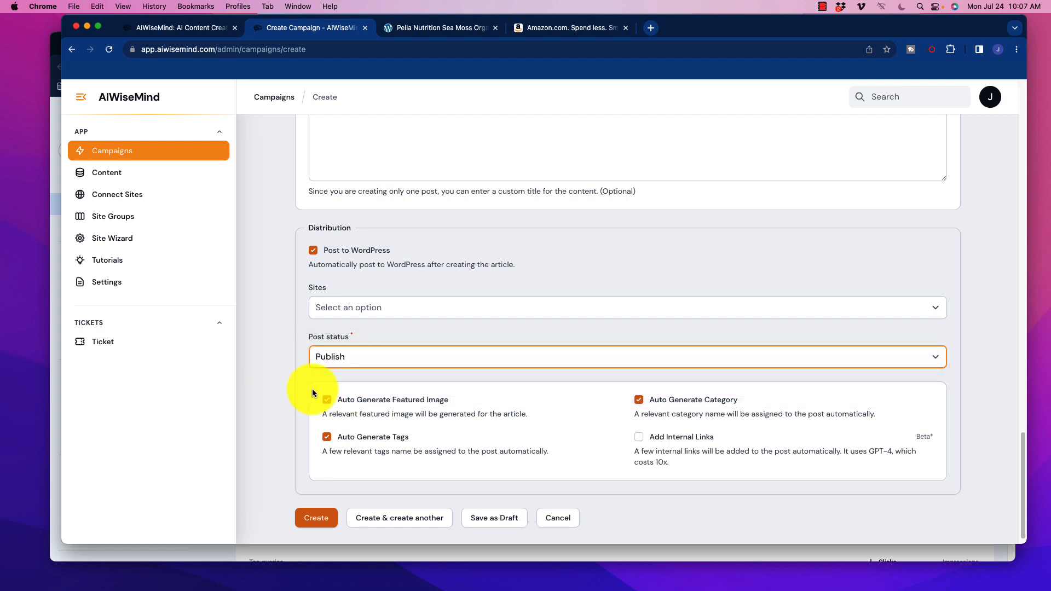
# Turn off automatic category generation for the WordPress posts and examine the description of the internal links option.
pyautogui.scroll(-1, 353, 383)
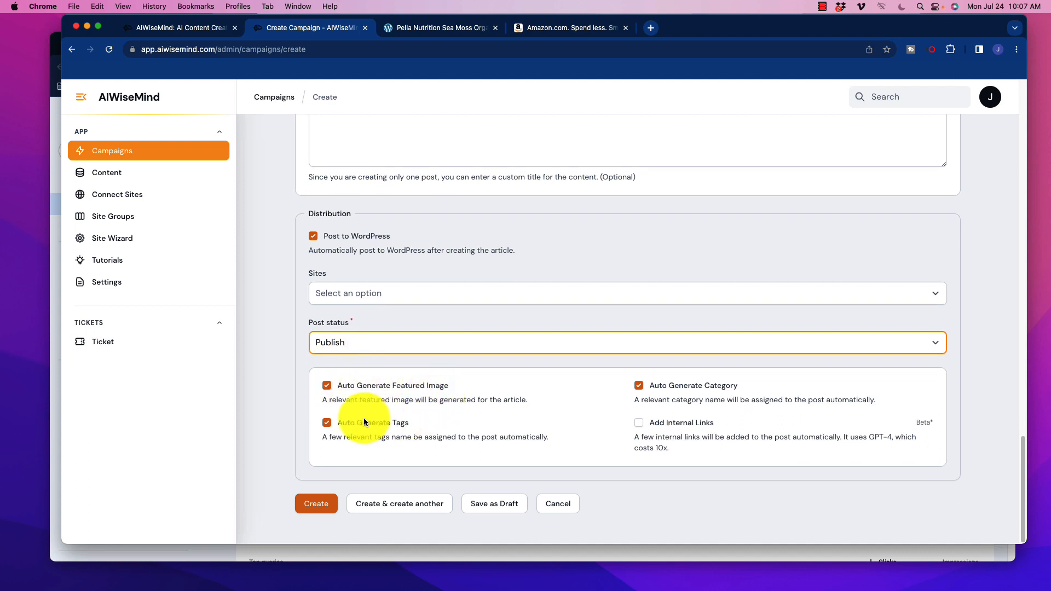
pyautogui.click(639, 386)
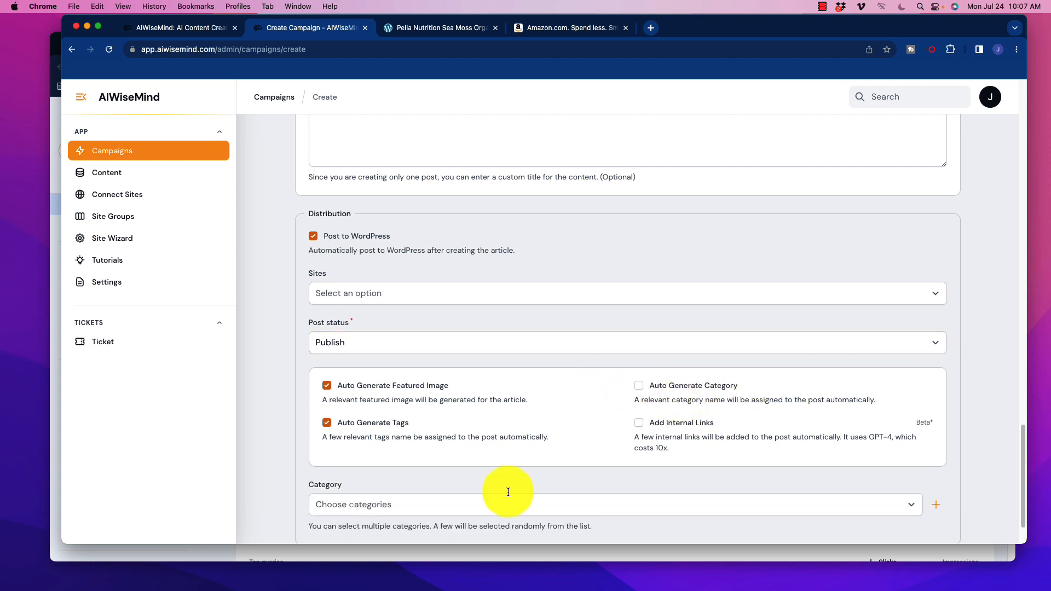
pyautogui.scroll(-3, 403, 481)
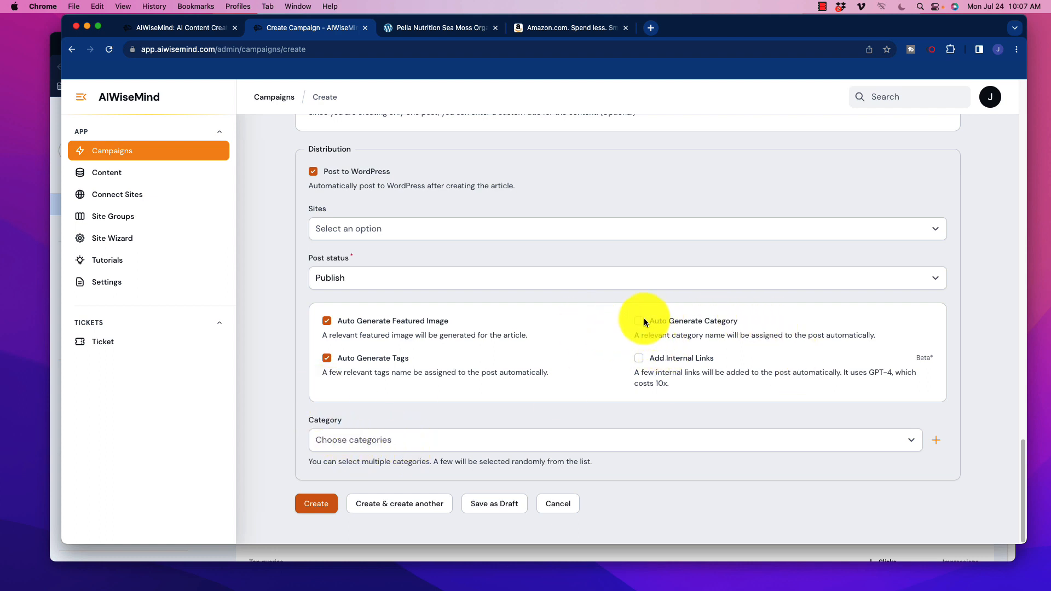
pyautogui.moveTo(650, 359); pyautogui.dragTo(714, 362)
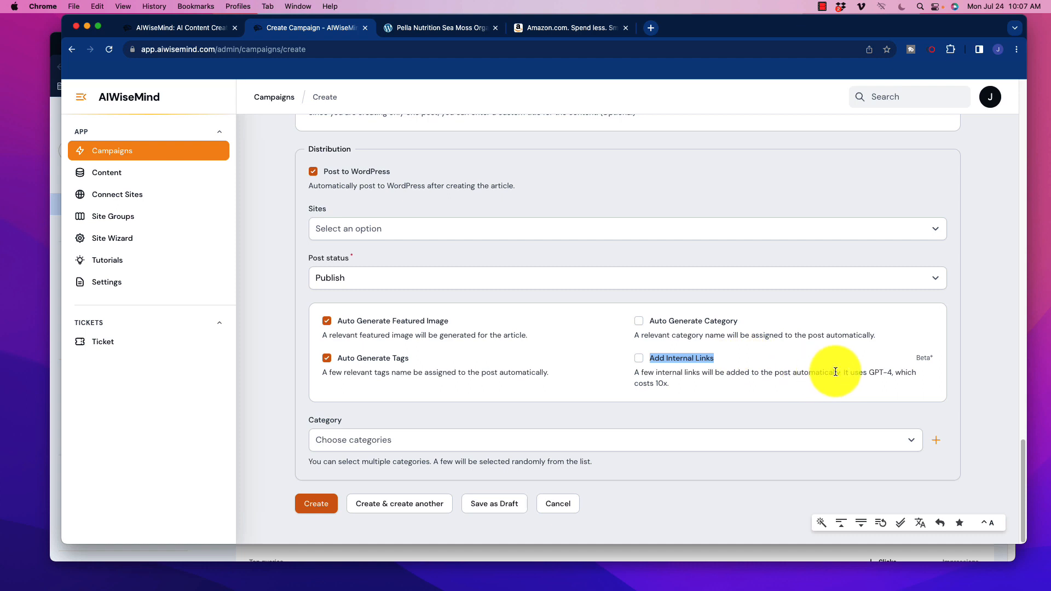
pyautogui.moveTo(895, 372); pyautogui.dragTo(855, 372)
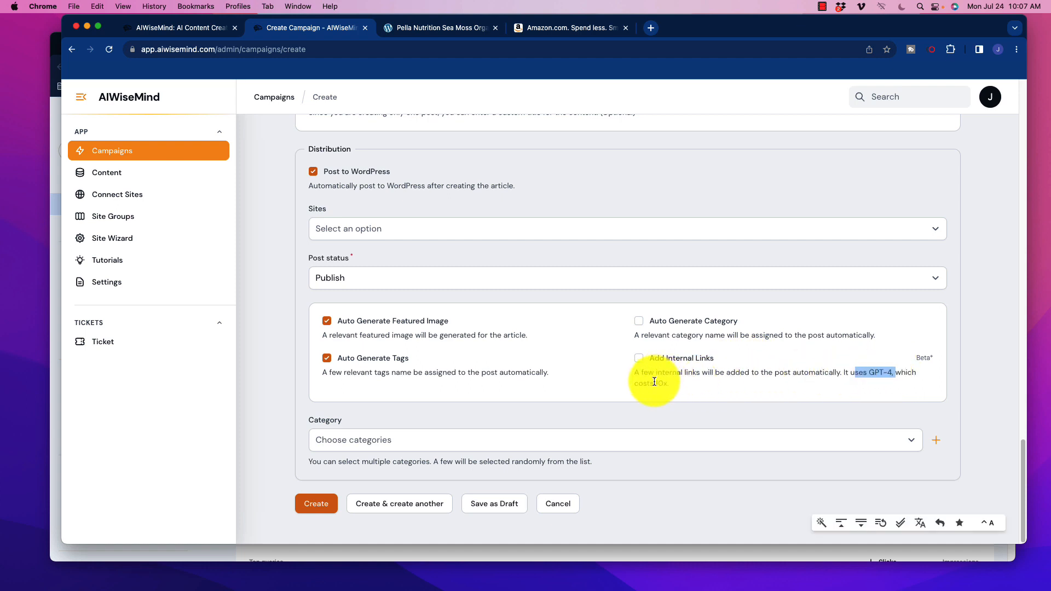
pyautogui.moveTo(654, 382); pyautogui.dragTo(668, 382)
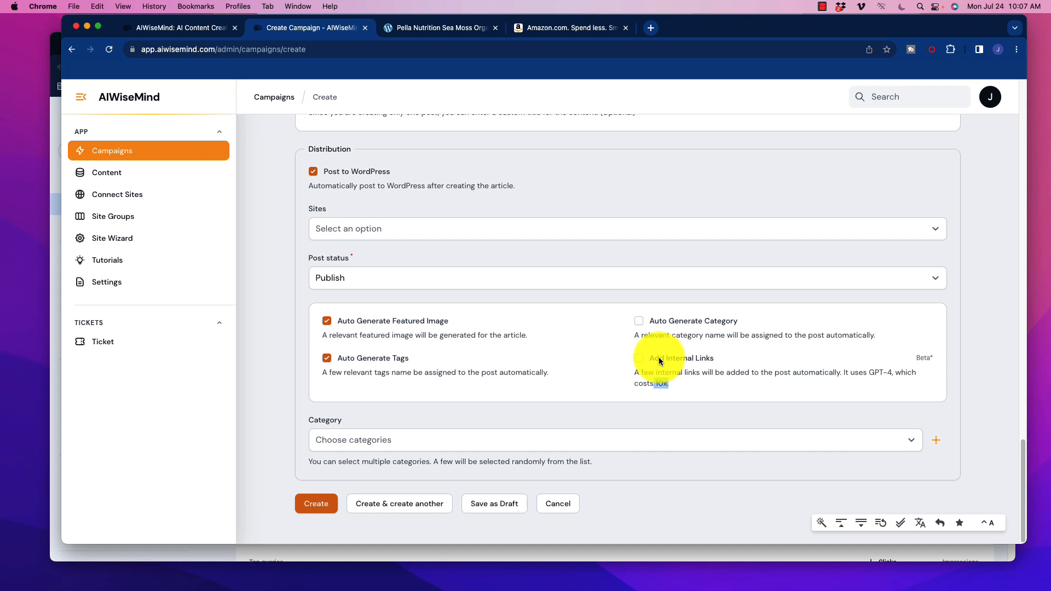
pyautogui.click(626, 338)
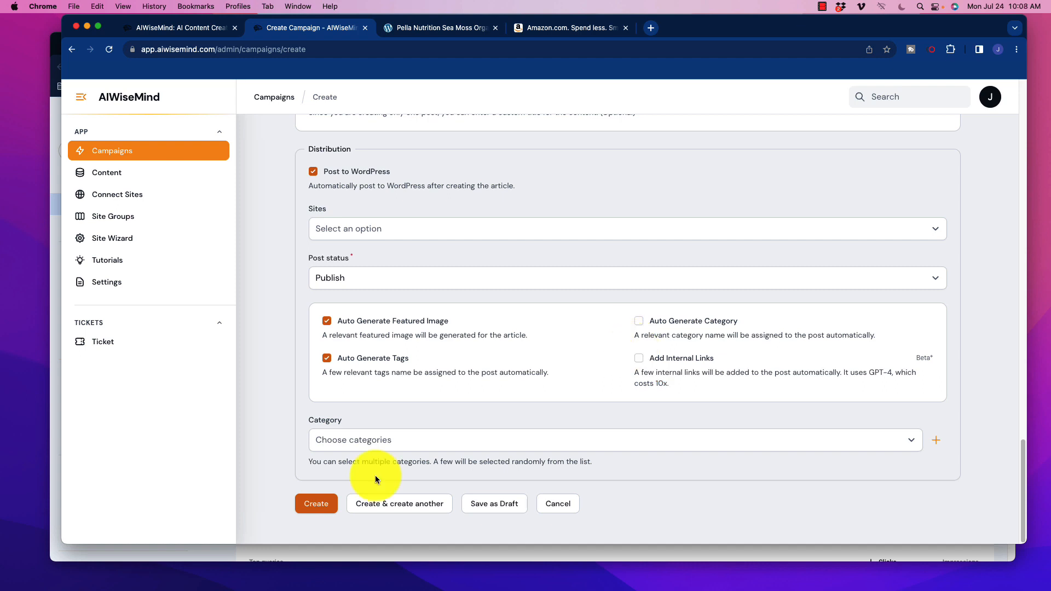
# Set the campaign type to Amazon Product Review and examine the single review and multiple products roundup formats.
pyautogui.scroll(2, 465, 334)
pyautogui.scroll(15, 465, 334)
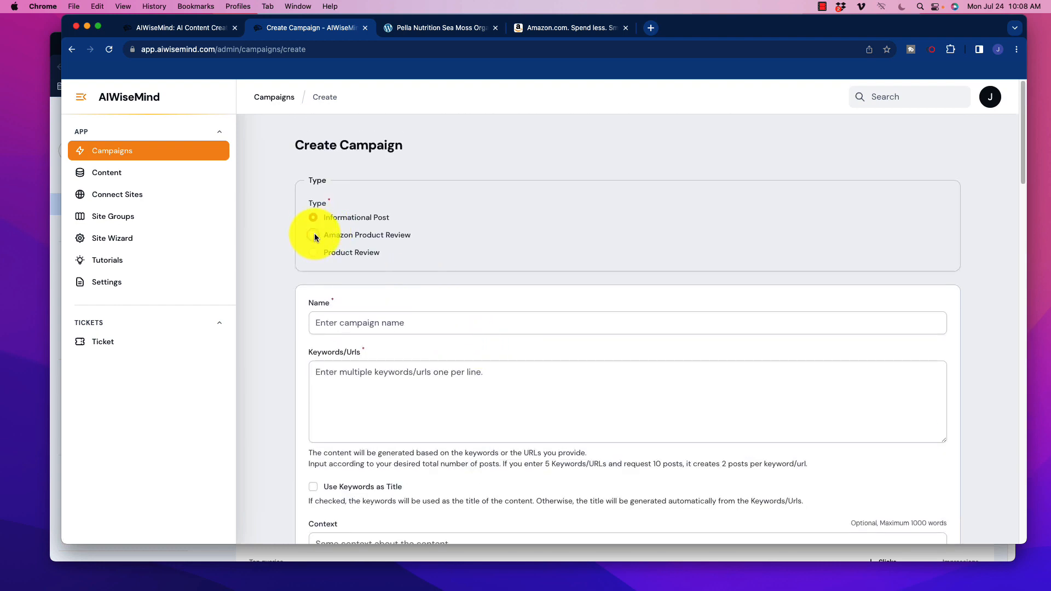
pyautogui.click(313, 235)
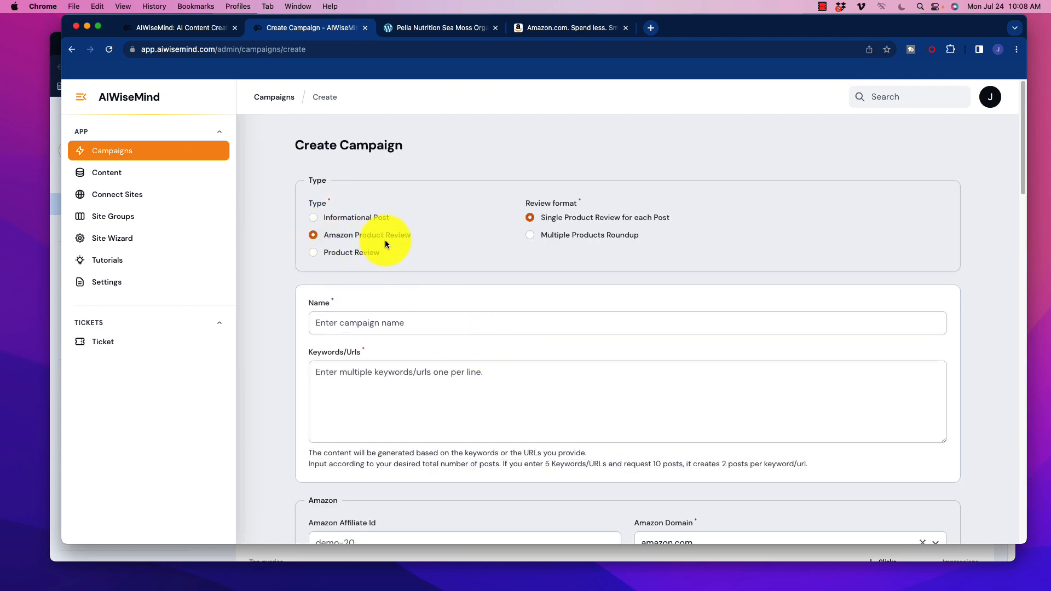
pyautogui.moveTo(544, 219); pyautogui.dragTo(636, 236)
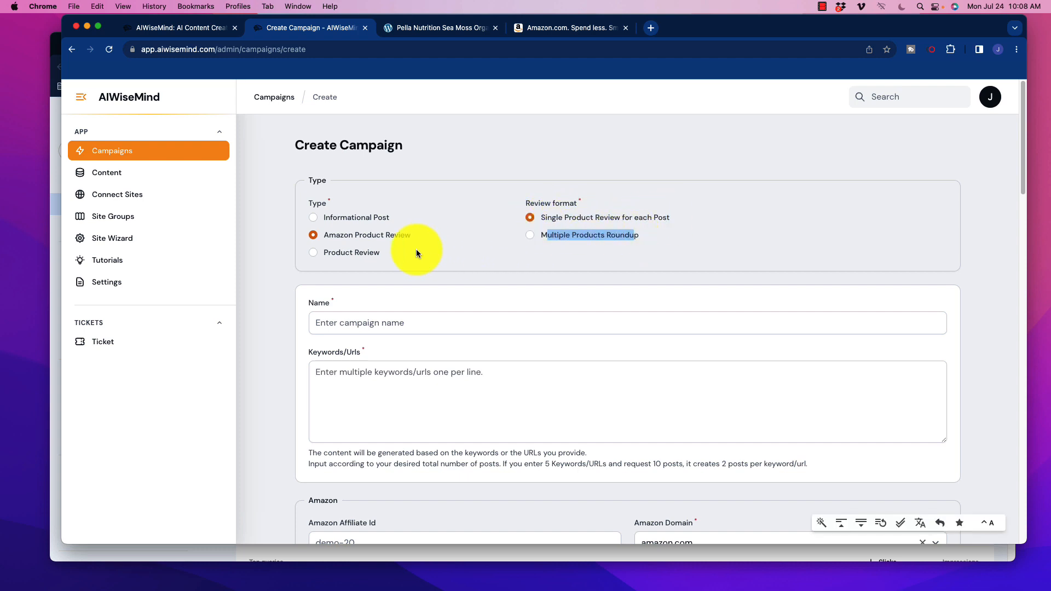
# Switch to the Amazon site and open the product page of the Amazon Basics High-Density Round Foam Roller.
pyautogui.scroll(-5, 405, 257)
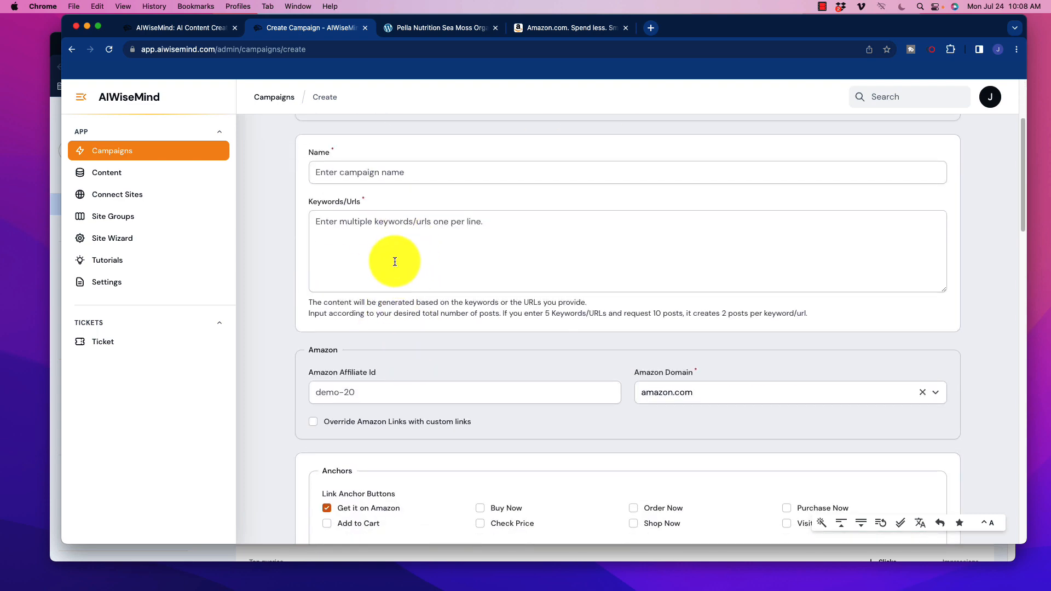
pyautogui.click(395, 262)
pyautogui.click(548, 27)
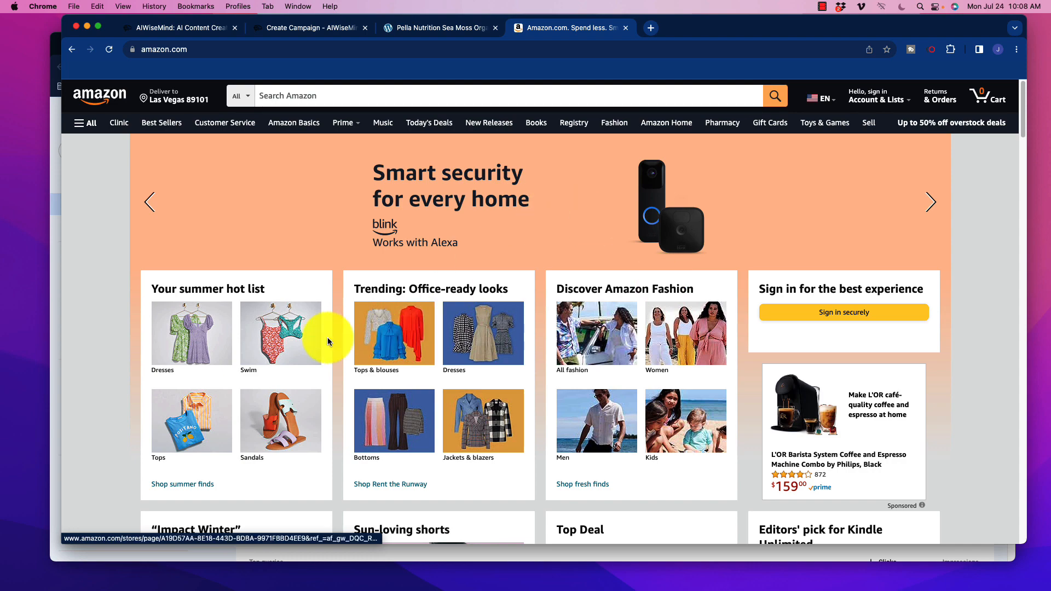
pyautogui.scroll(-8, 412, 383)
pyautogui.click(527, 361)
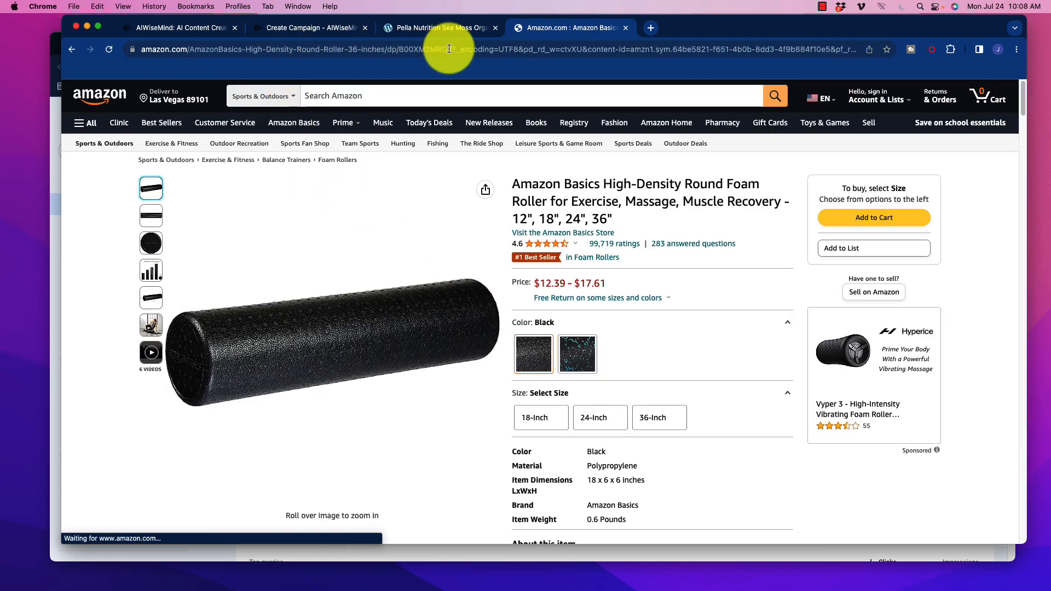
# Copy the foam roller's Amazon URL up to its product code B00XM2MRGI and paste it into the campaign's Keywords/Urls.
pyautogui.moveTo(448, 49); pyautogui.dragTo(140, 54)
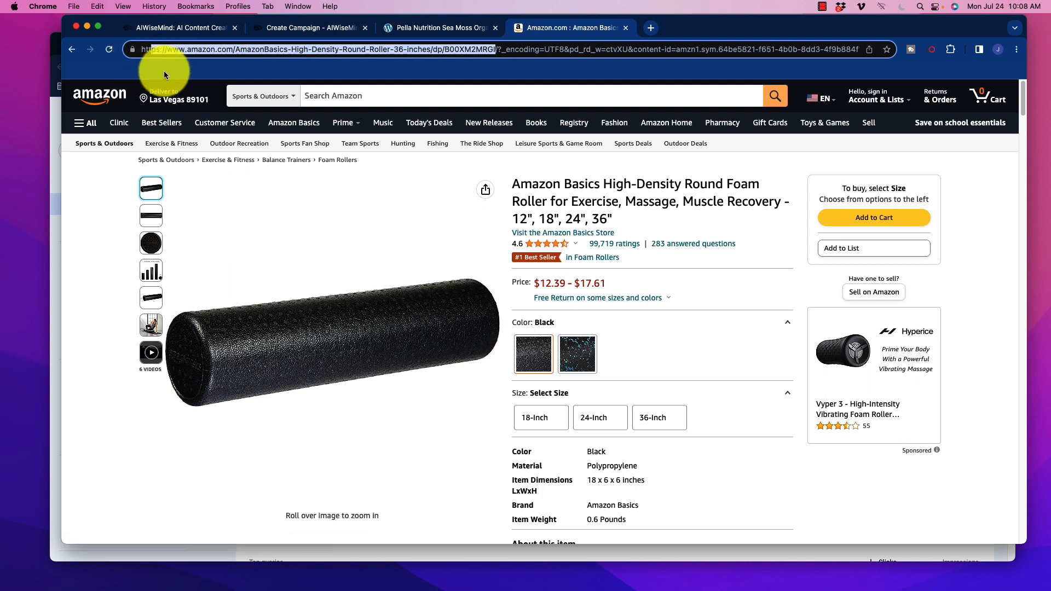
pyautogui.press('super+c')
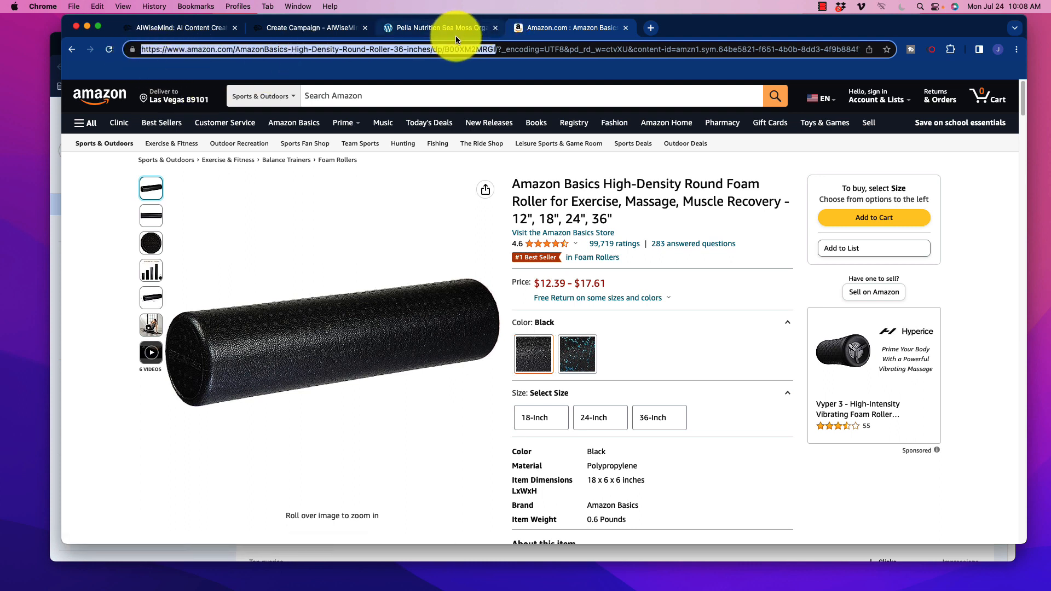
pyautogui.click(433, 34)
pyautogui.click(342, 33)
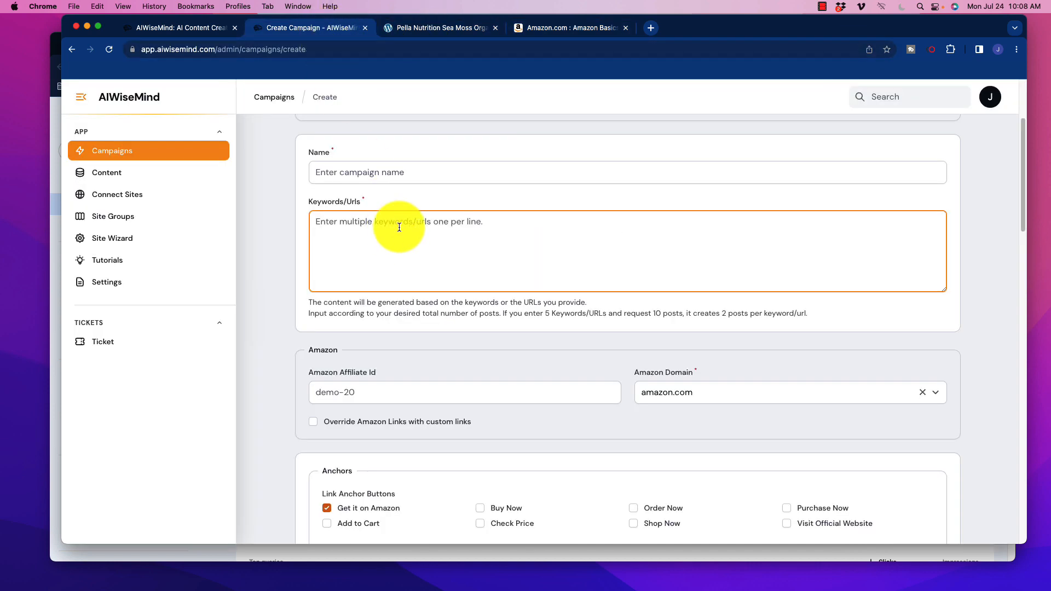
pyautogui.press('super+v')
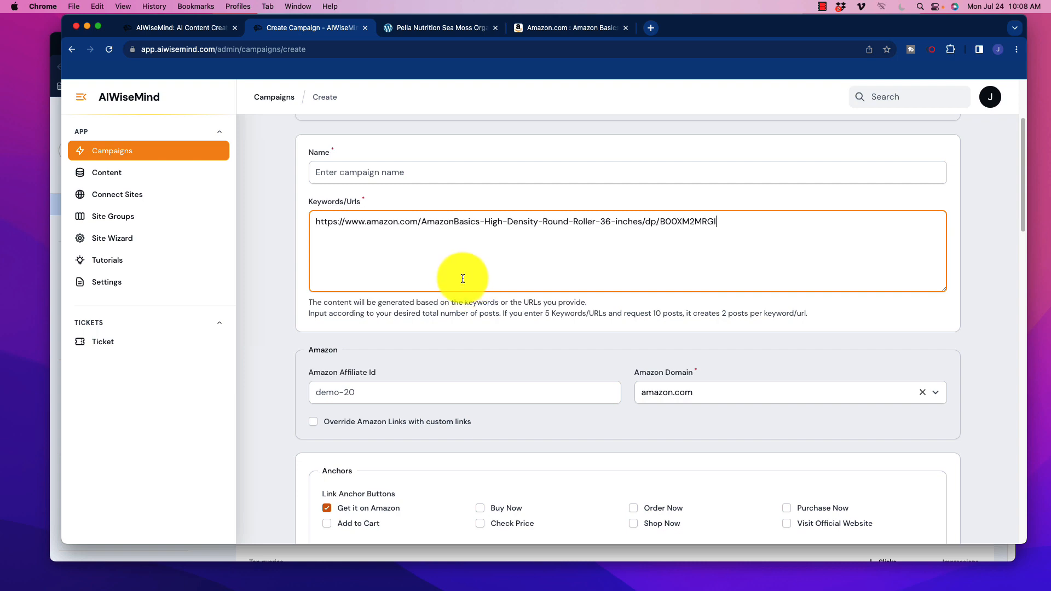
# Examine the Amazon review campaign's affiliate ID, link override, anchor button, image source and publishing options.
pyautogui.scroll(-3, 286, 326)
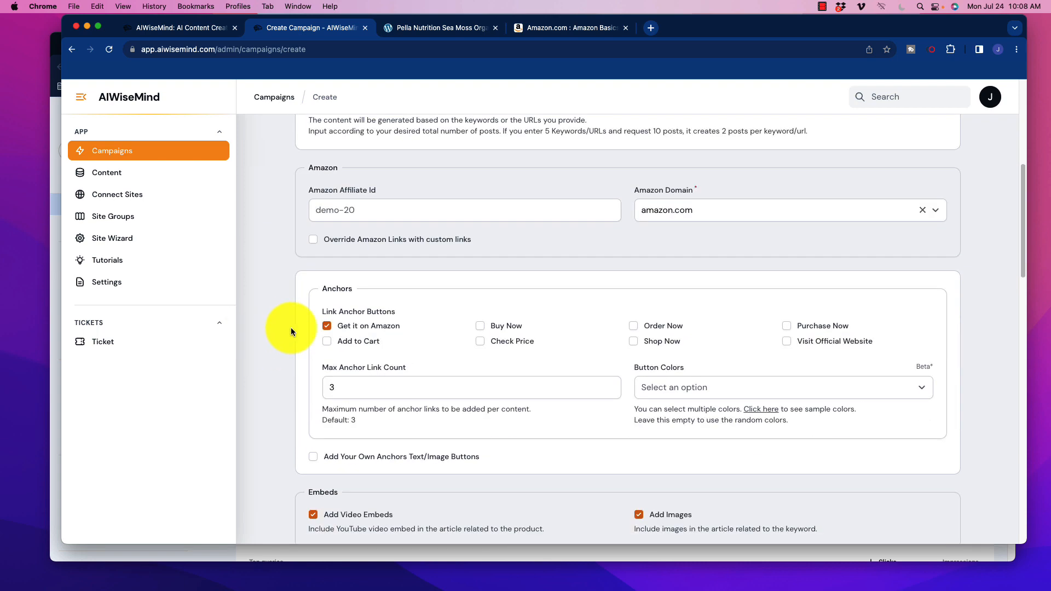
pyautogui.click(375, 210)
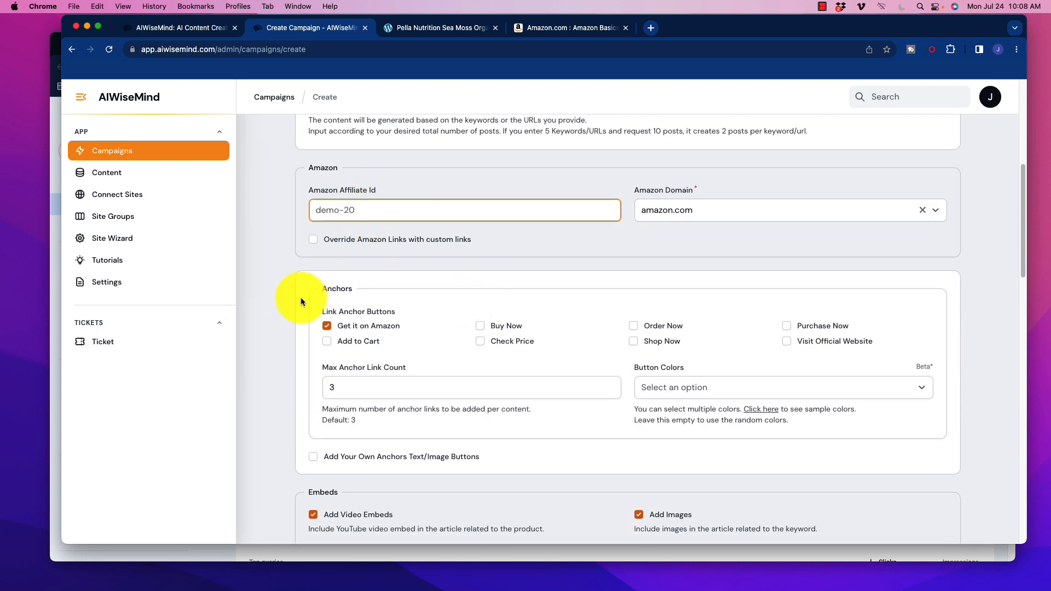
pyautogui.scroll(-1, 296, 295)
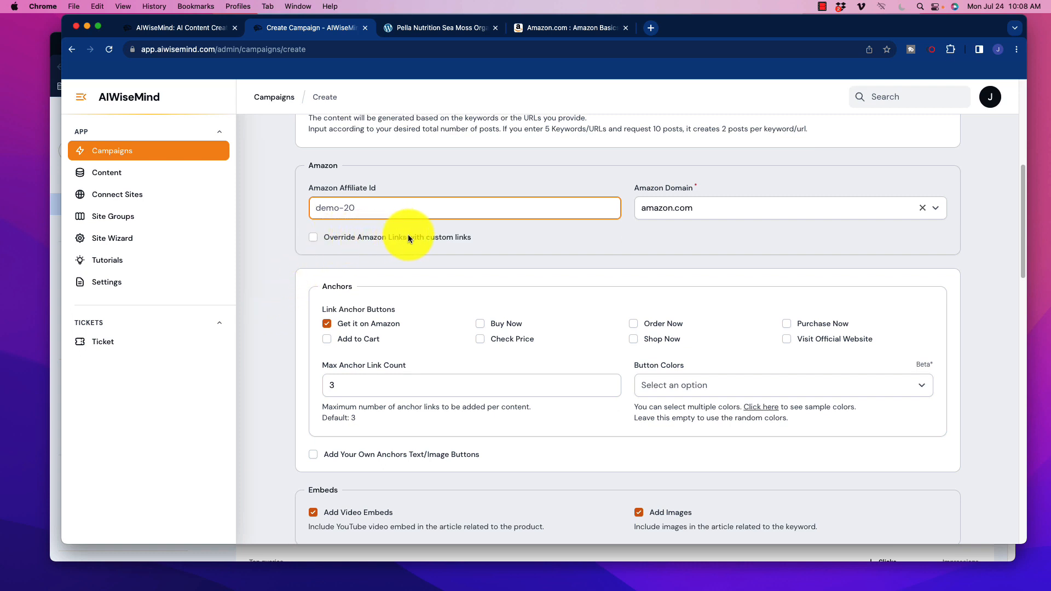
pyautogui.scroll(-2, 277, 327)
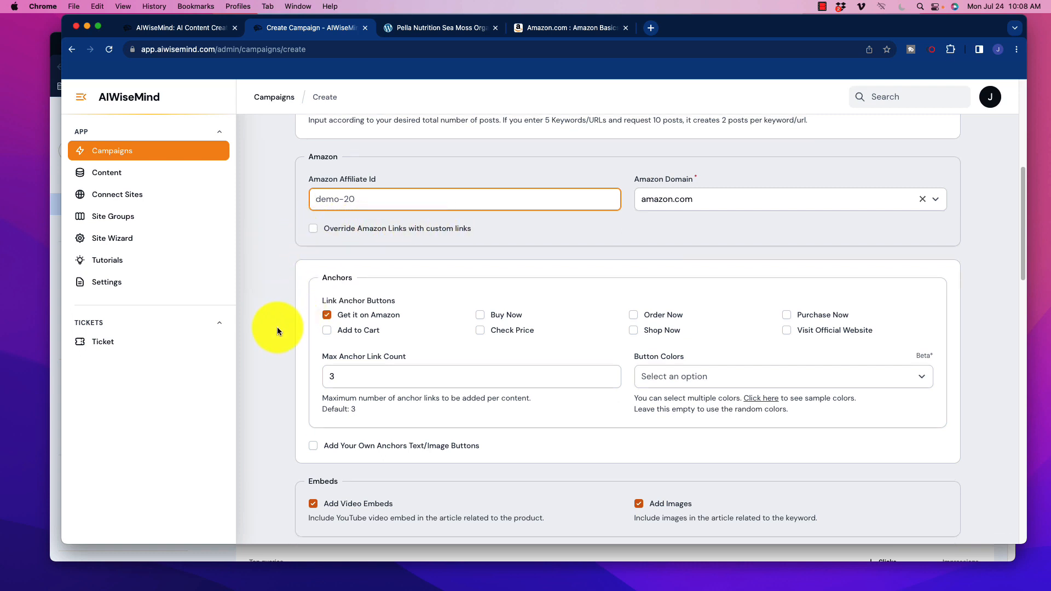
pyautogui.scroll(-8, 648, 253)
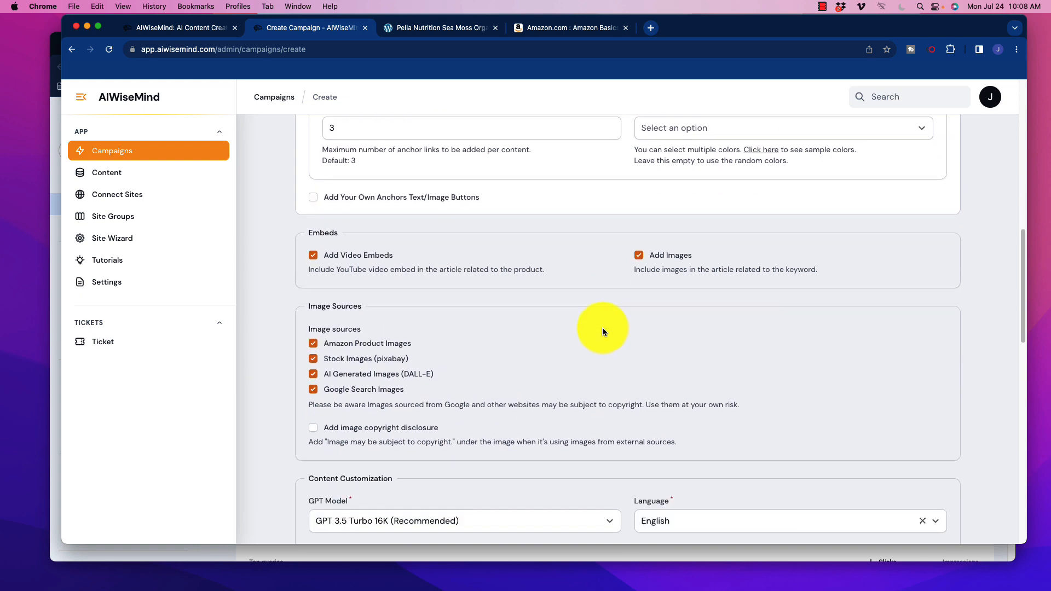
pyautogui.scroll(-14, 540, 260)
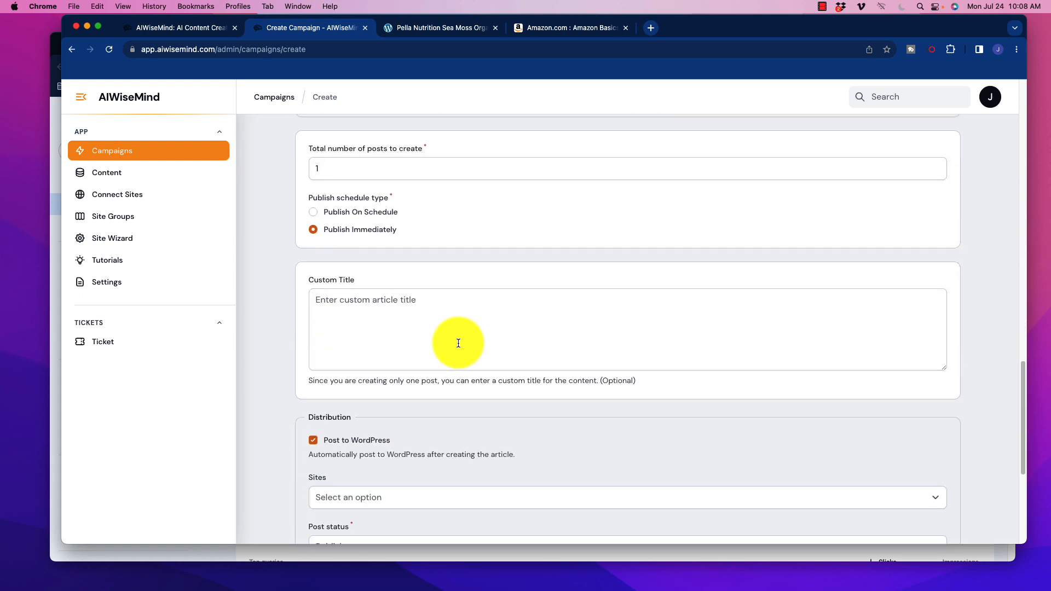
# Change the campaign type to Product Review and examine its context and affiliate links fields.
pyautogui.scroll(20, 469, 365)
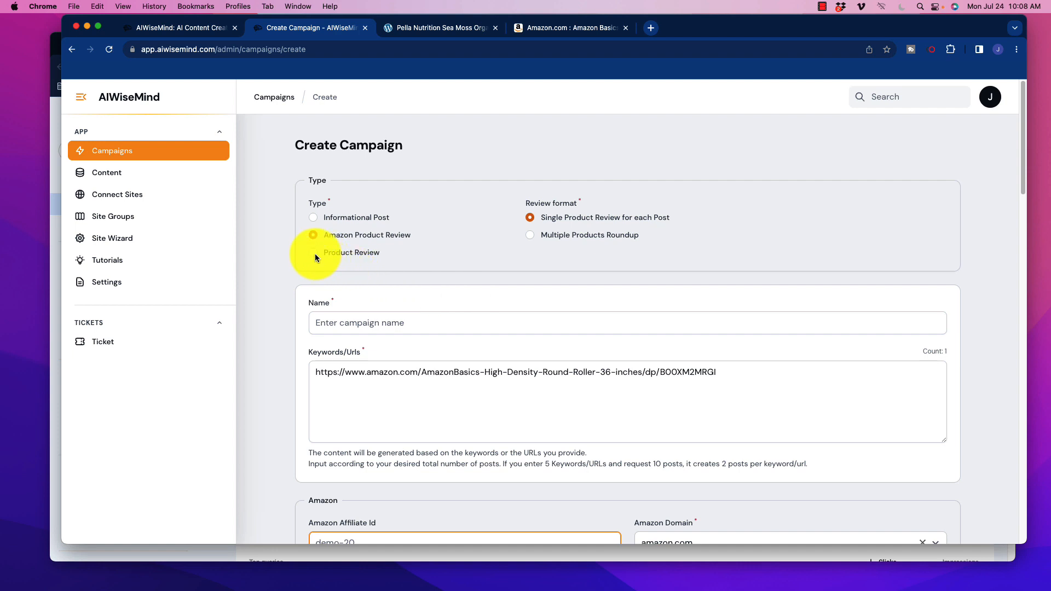
pyautogui.click(314, 253)
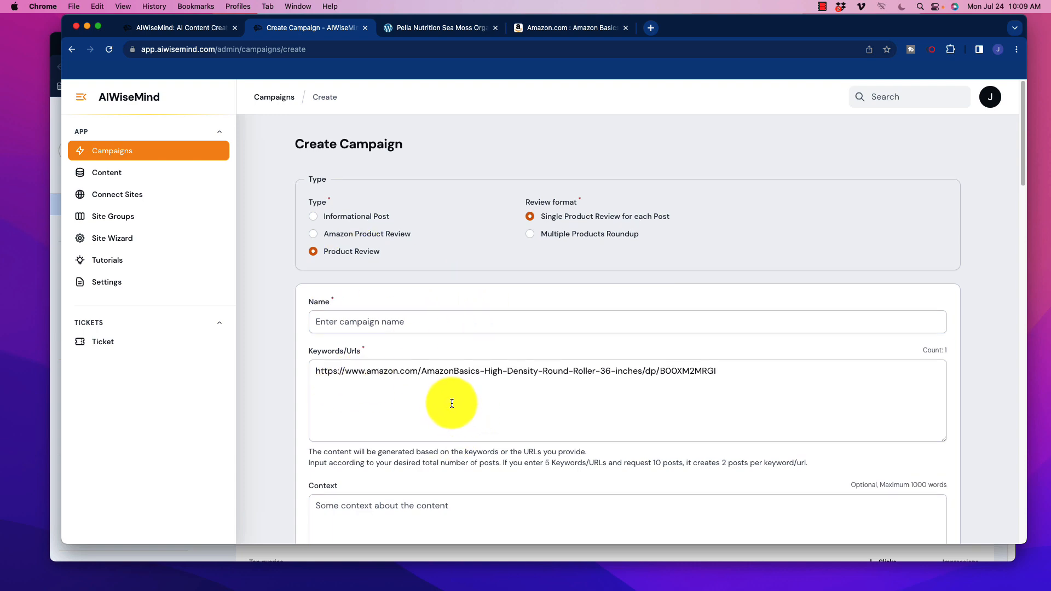
pyautogui.scroll(-5, 444, 385)
pyautogui.scroll(-1, 444, 385)
pyautogui.click(395, 402)
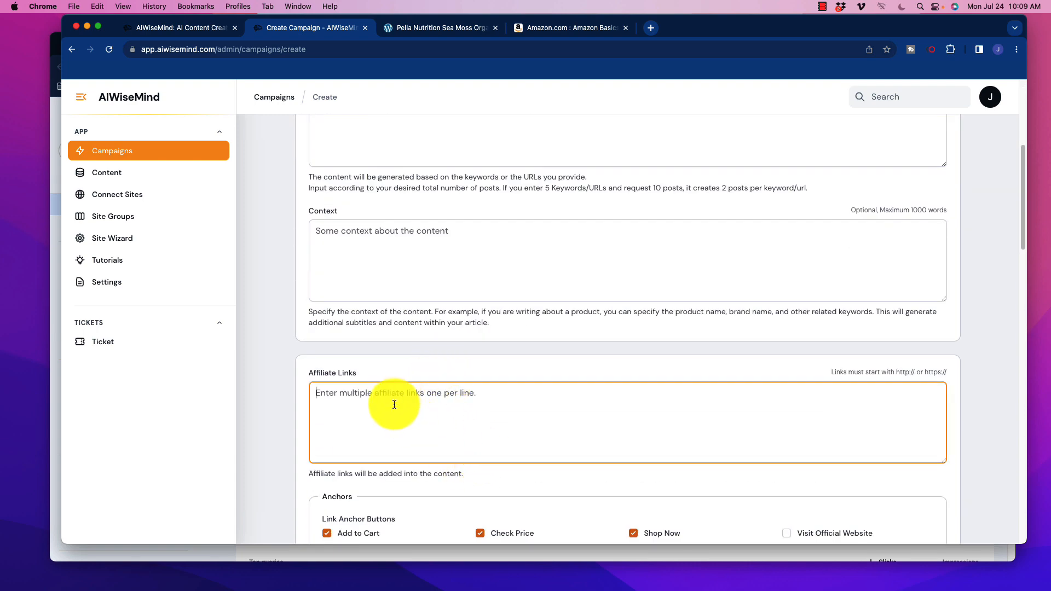
pyautogui.scroll(7, 372, 388)
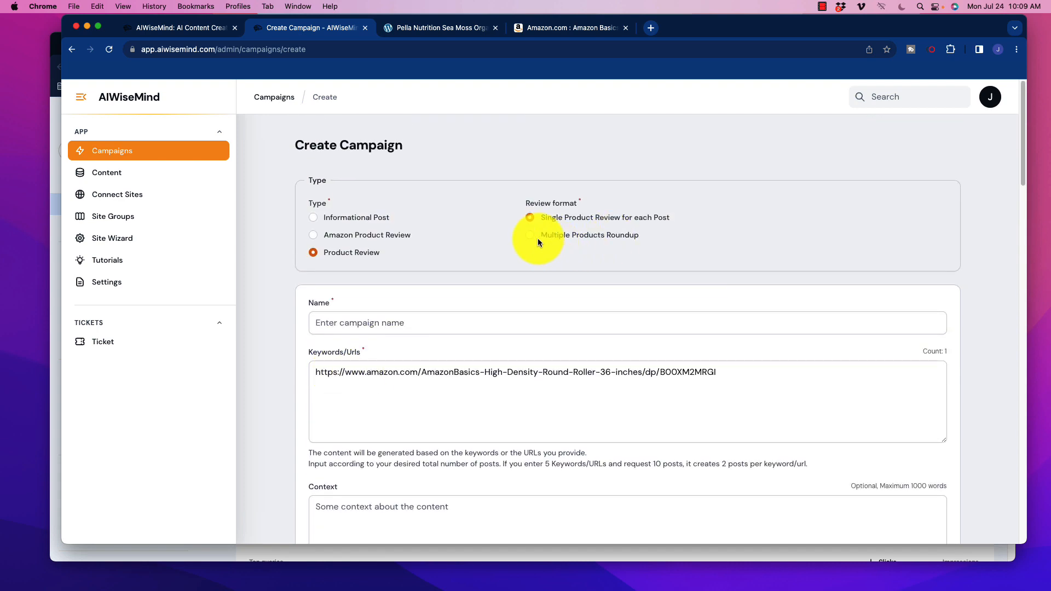
# Return to the beginning of the Pella Nutrition Sea Moss review on getdesignr.com.
pyautogui.click(445, 28)
pyautogui.scroll(15, 384, 328)
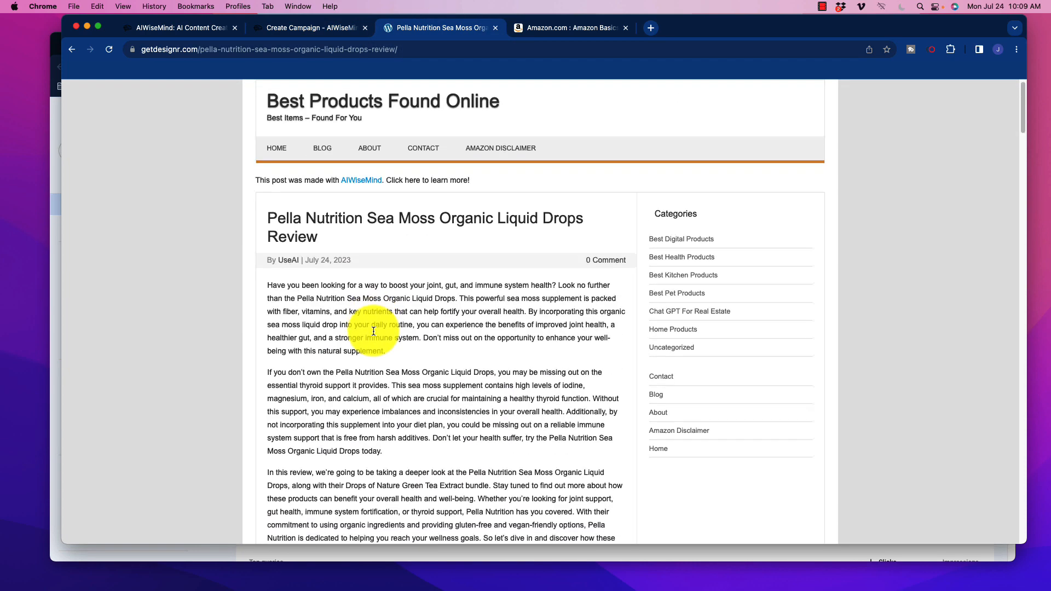
pyautogui.scroll(-1, 374, 331)
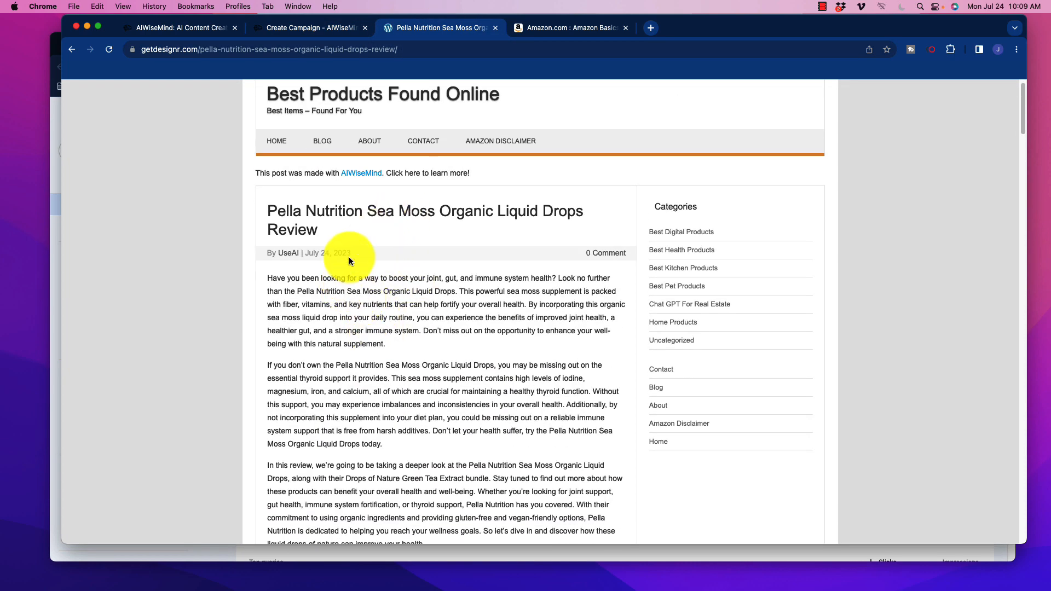
# Examine the Sea Moss review's title, introduction, product image, Amazon image credit and Check Price button.
pyautogui.moveTo(267, 207); pyautogui.dragTo(460, 238)
pyautogui.click(395, 330)
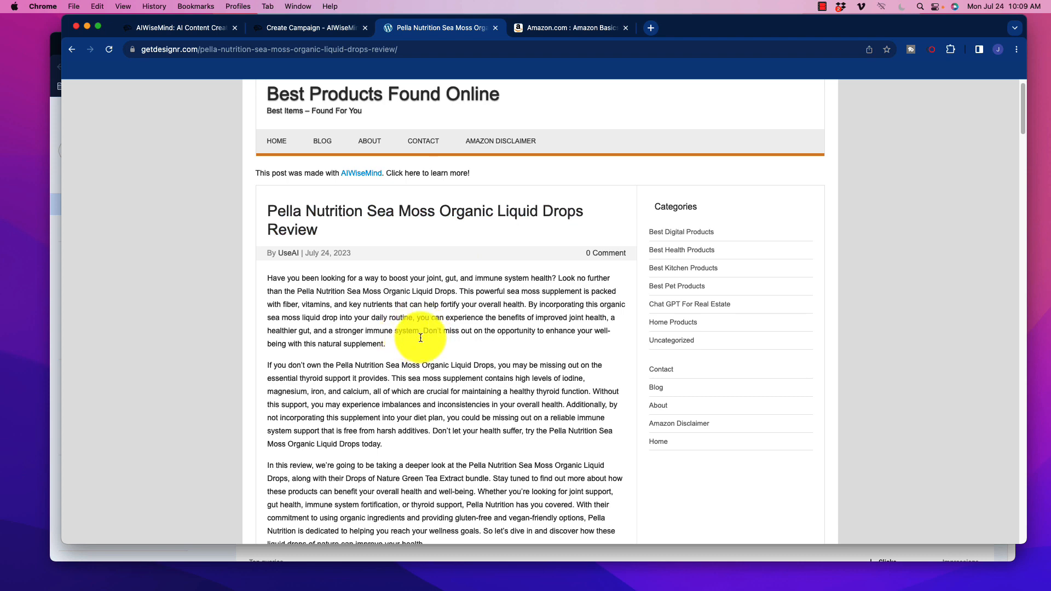
pyautogui.scroll(-10, 420, 338)
pyautogui.scroll(15, 394, 323)
pyautogui.scroll(-3, 395, 301)
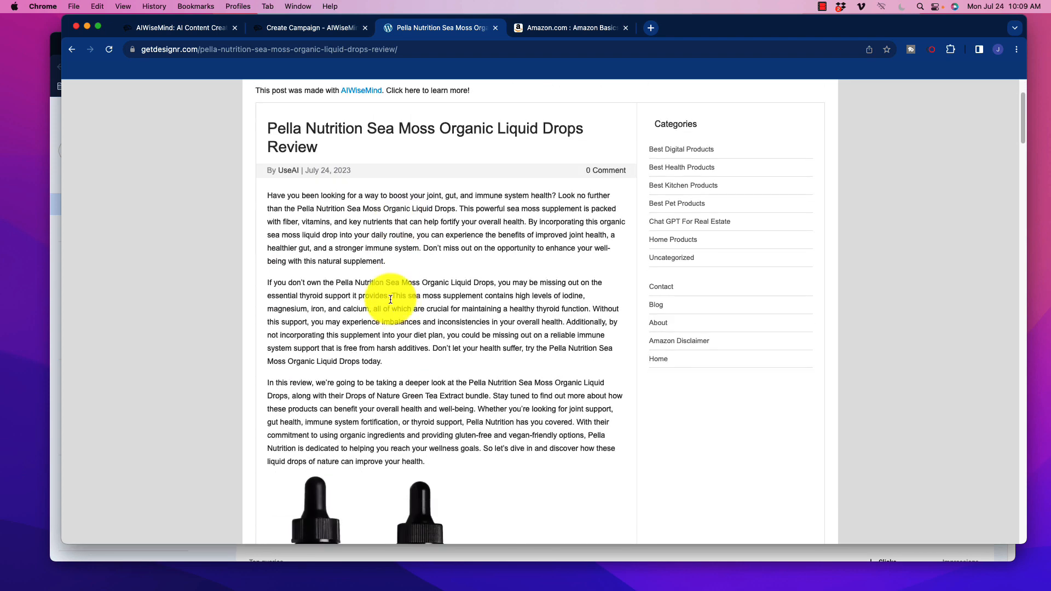
pyautogui.scroll(-1, 357, 324)
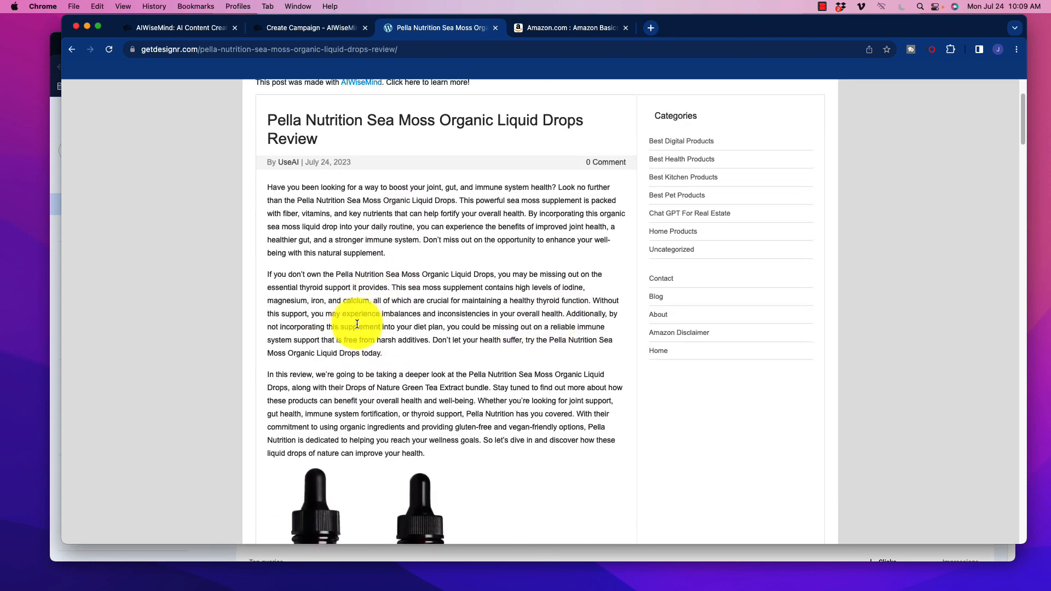
pyautogui.scroll(-5, 384, 320)
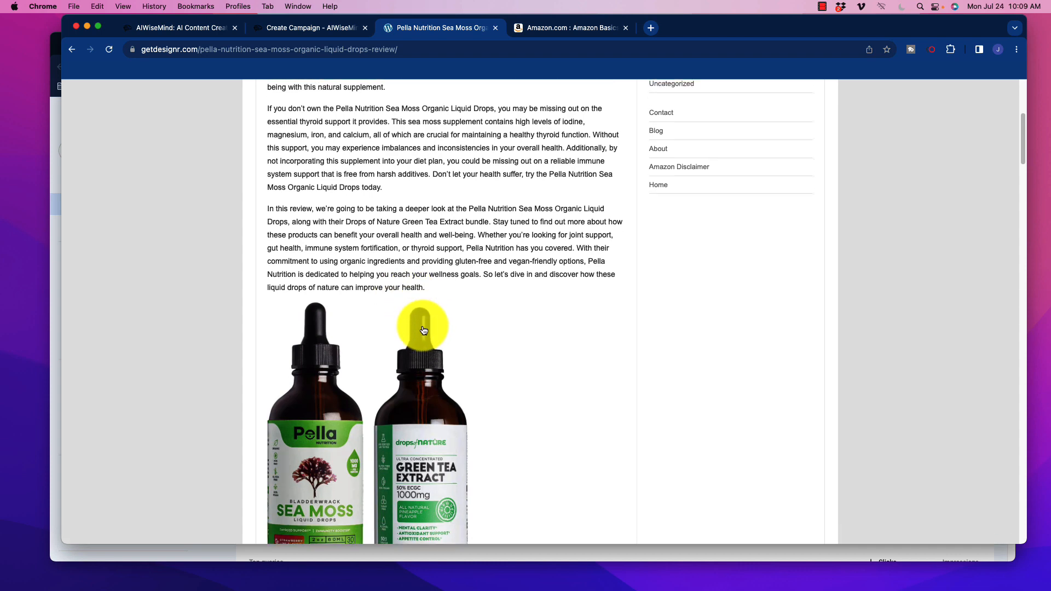
pyautogui.scroll(-6, 423, 330)
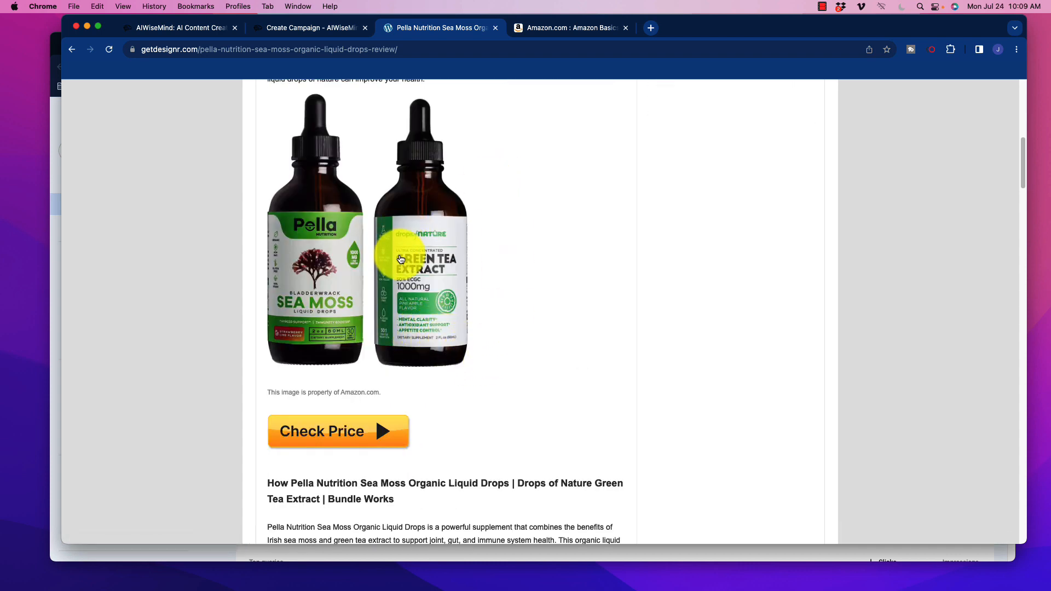
pyautogui.scroll(-1, 416, 339)
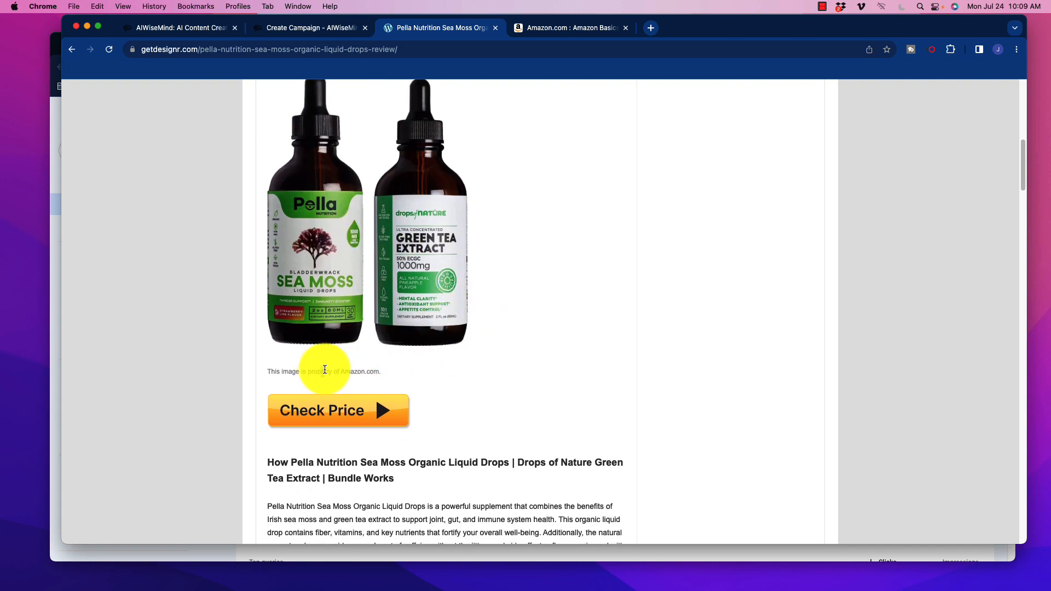
pyautogui.moveTo(321, 371); pyautogui.dragTo(383, 371)
pyautogui.scroll(-6, 454, 328)
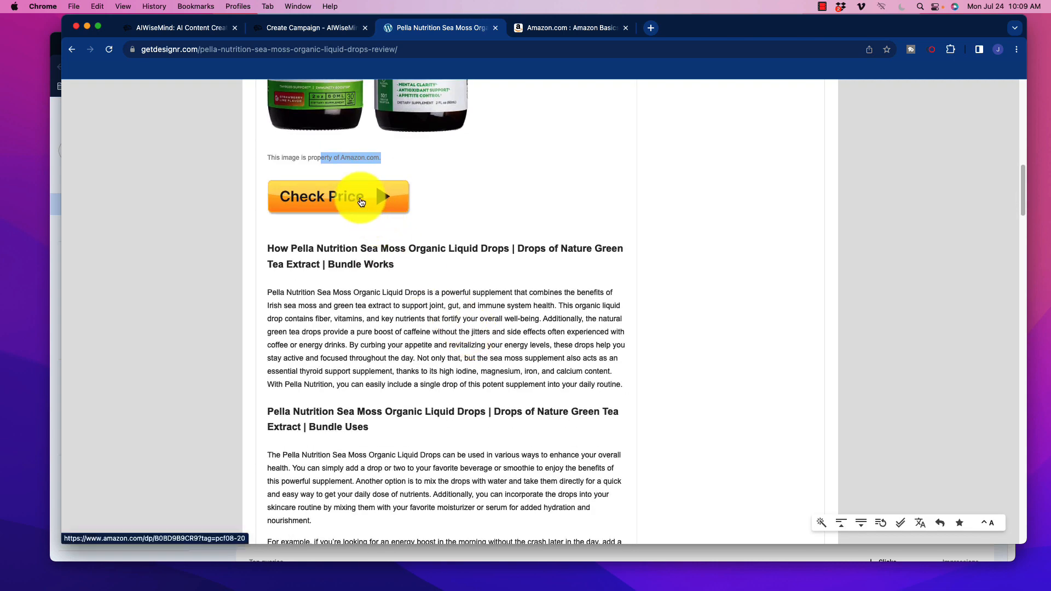
# Examine the review's embedded YouTube video, Product Specifications table, additional product images, pros and cons, FAQ's and Conclusion.
pyautogui.scroll(-10, 362, 278)
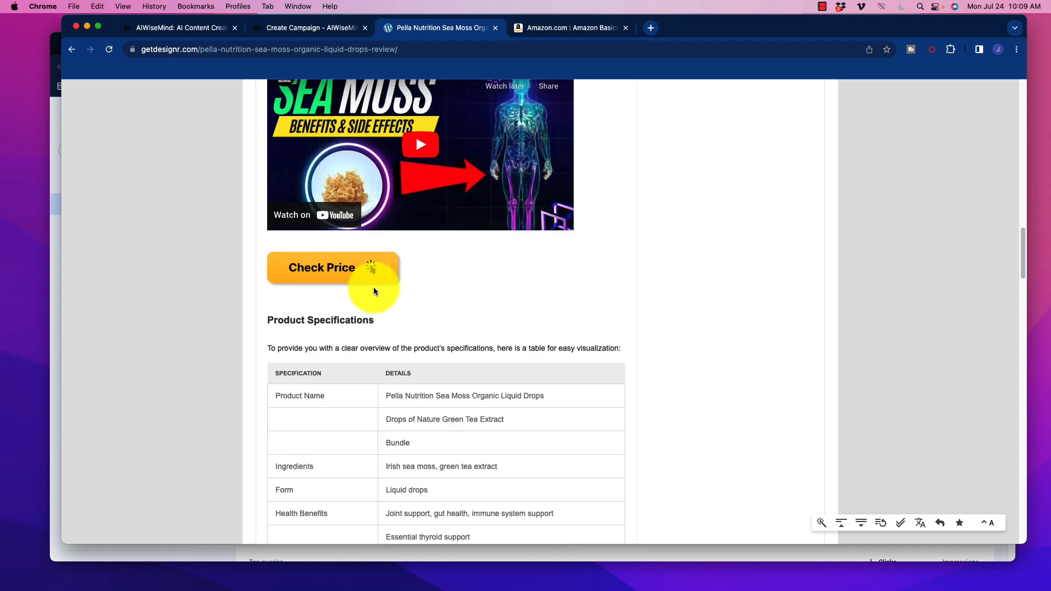
pyautogui.scroll(7, 465, 273)
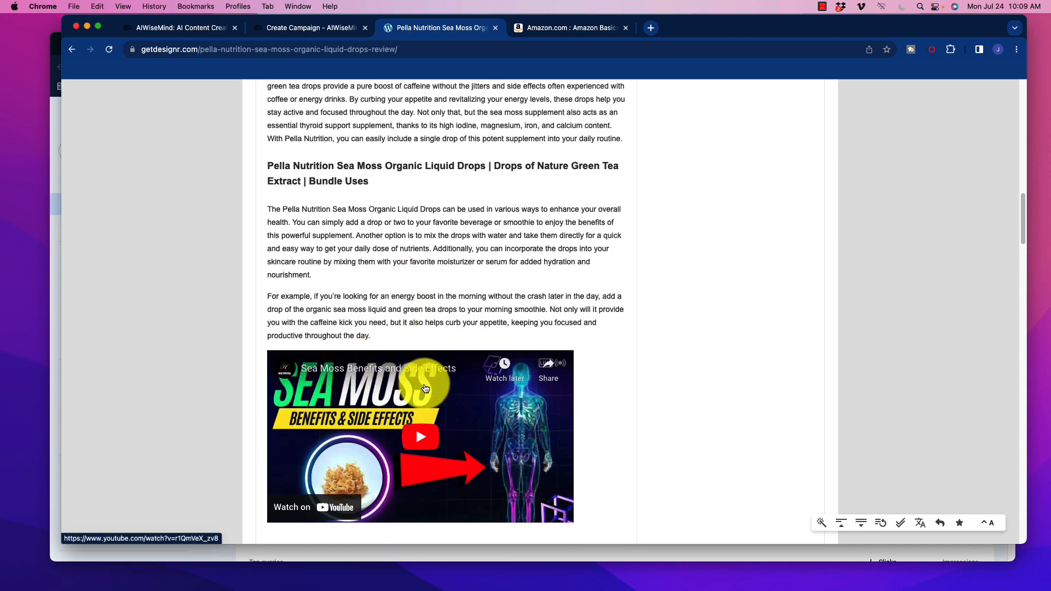
pyautogui.scroll(-3, 465, 339)
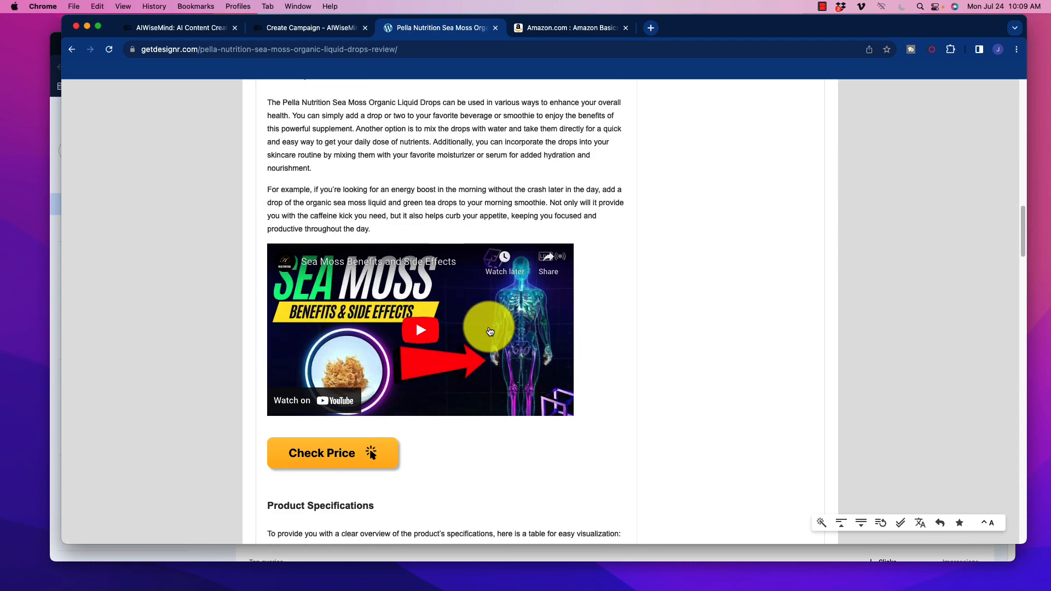
pyautogui.scroll(-7, 489, 332)
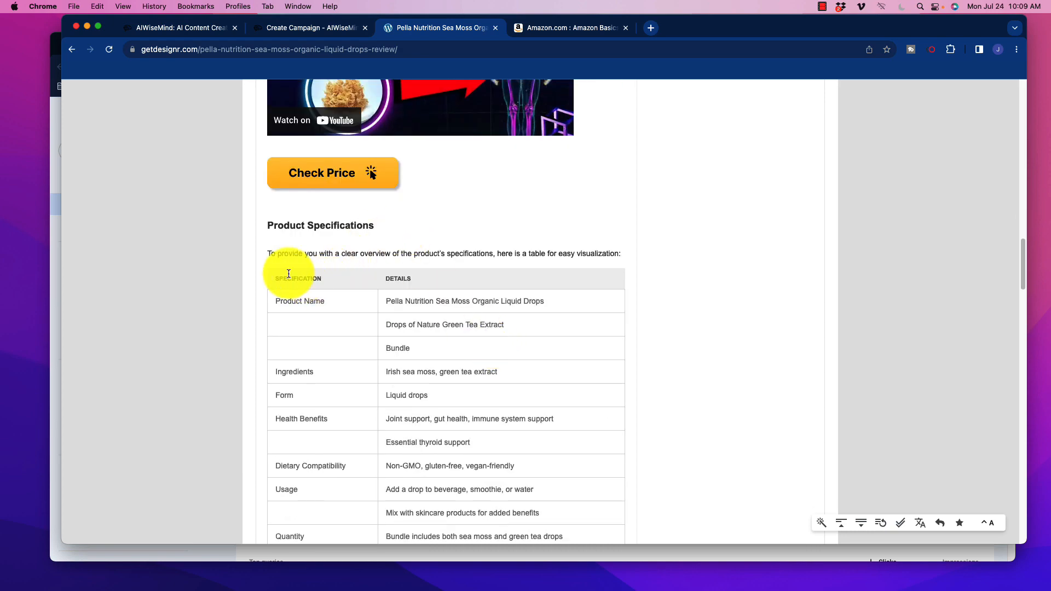
pyautogui.moveTo(288, 274)
pyautogui.mouseDown()
pyautogui.moveTo(420, 294)
pyautogui.moveTo(500, 429)
pyautogui.mouseUp()
pyautogui.click(434, 329)
pyautogui.scroll(-15, 480, 316)
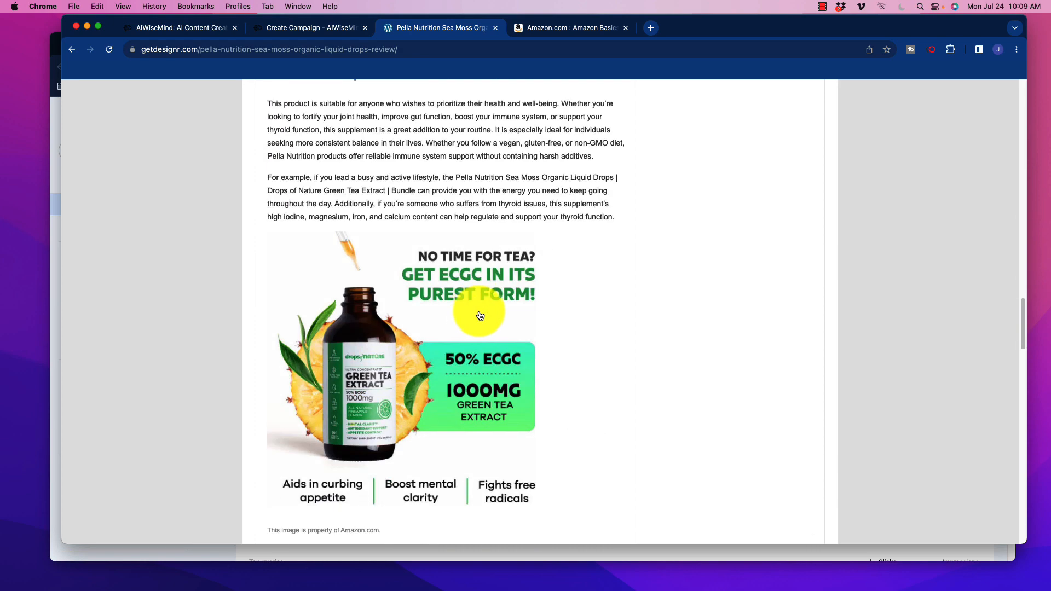
pyautogui.scroll(-20, 480, 316)
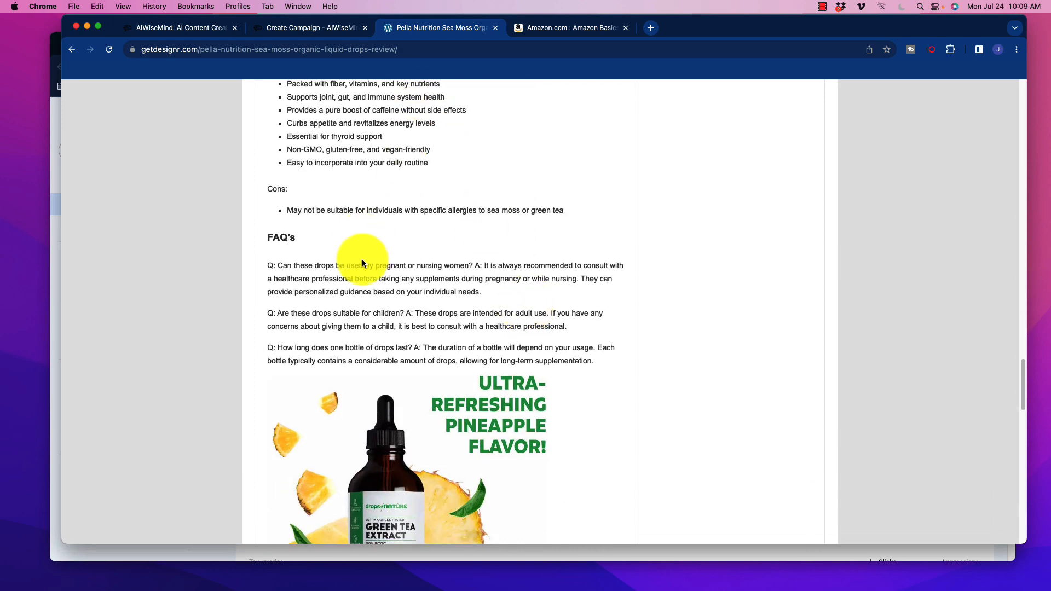
pyautogui.scroll(-10, 363, 264)
pyautogui.scroll(-15, 460, 307)
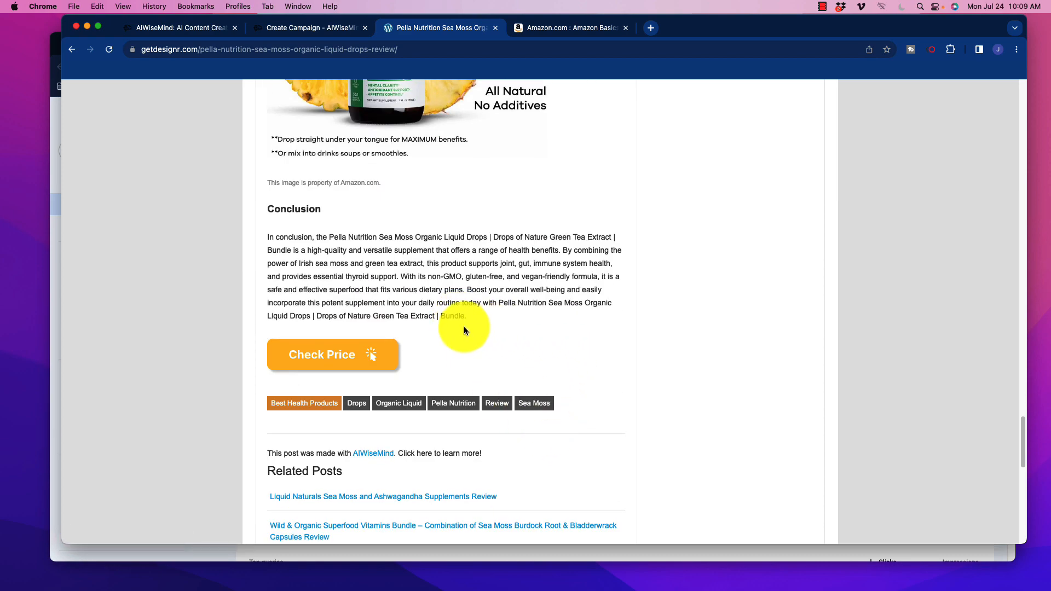
pyautogui.scroll(20, 465, 326)
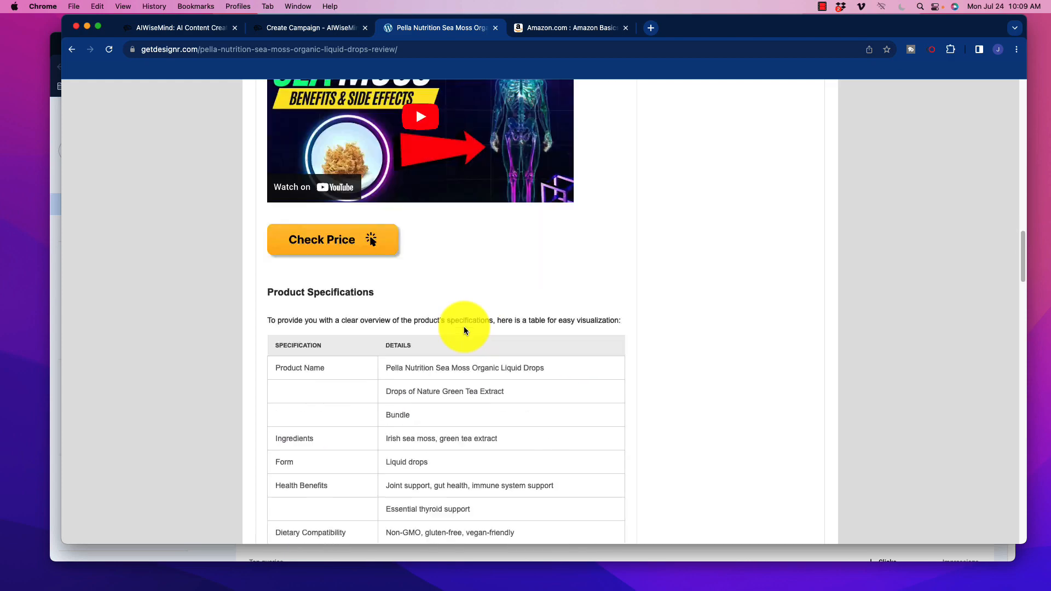
pyautogui.scroll(20, 464, 327)
# Return to the aiwisemind.com home page and look through its feature sections and monthly pricing plans.
pyautogui.click(188, 27)
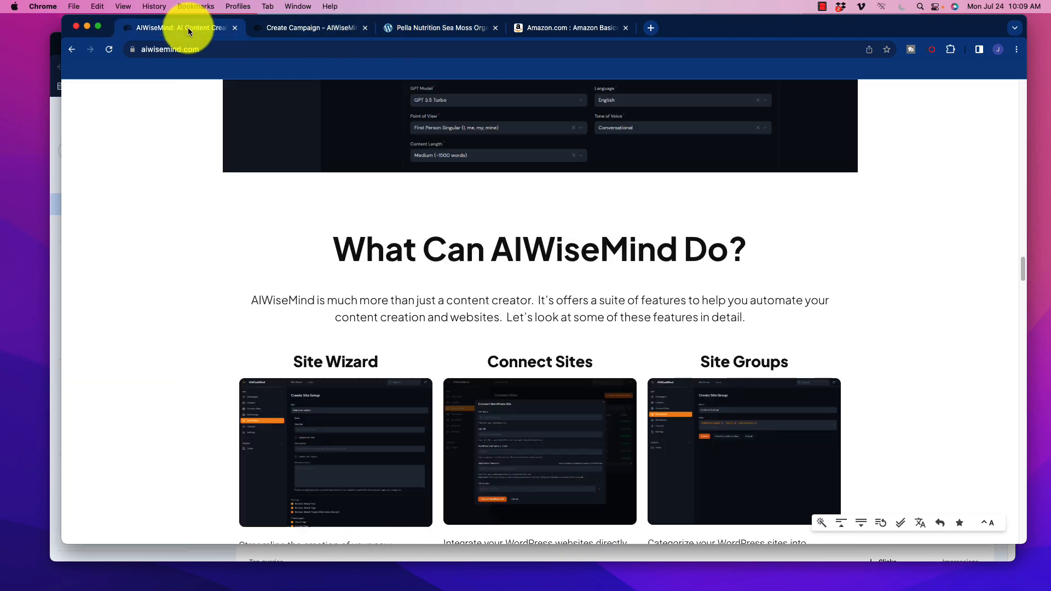
pyautogui.scroll(-12, 481, 339)
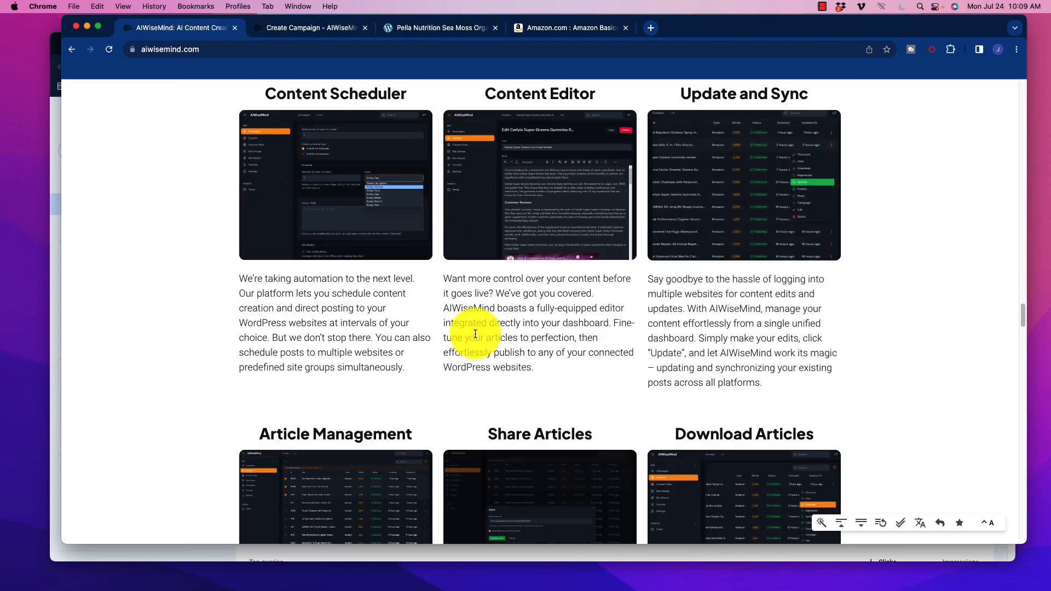
pyautogui.scroll(-20, 475, 334)
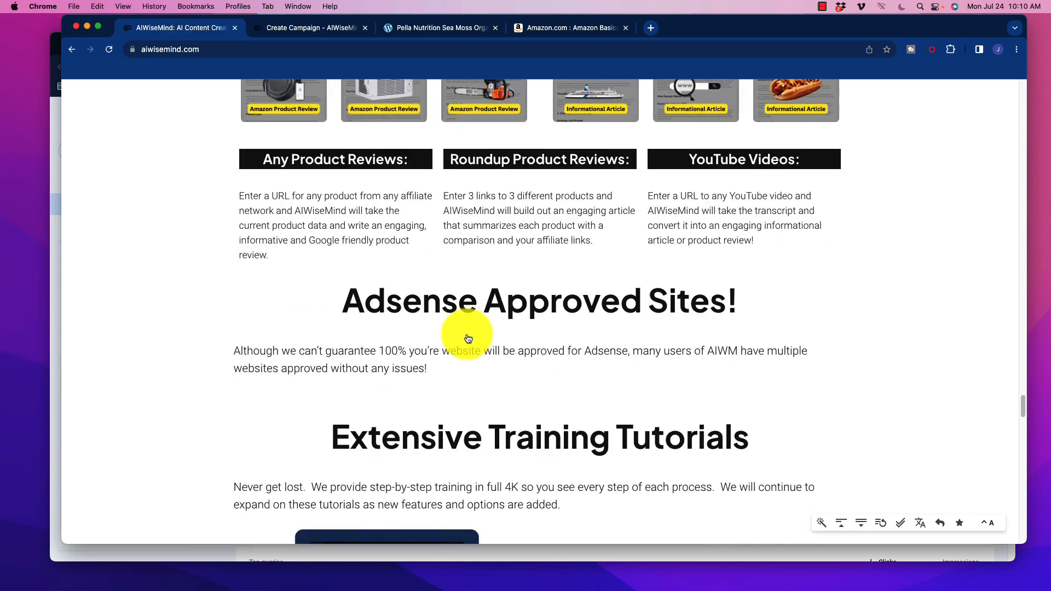
pyautogui.scroll(-15, 468, 338)
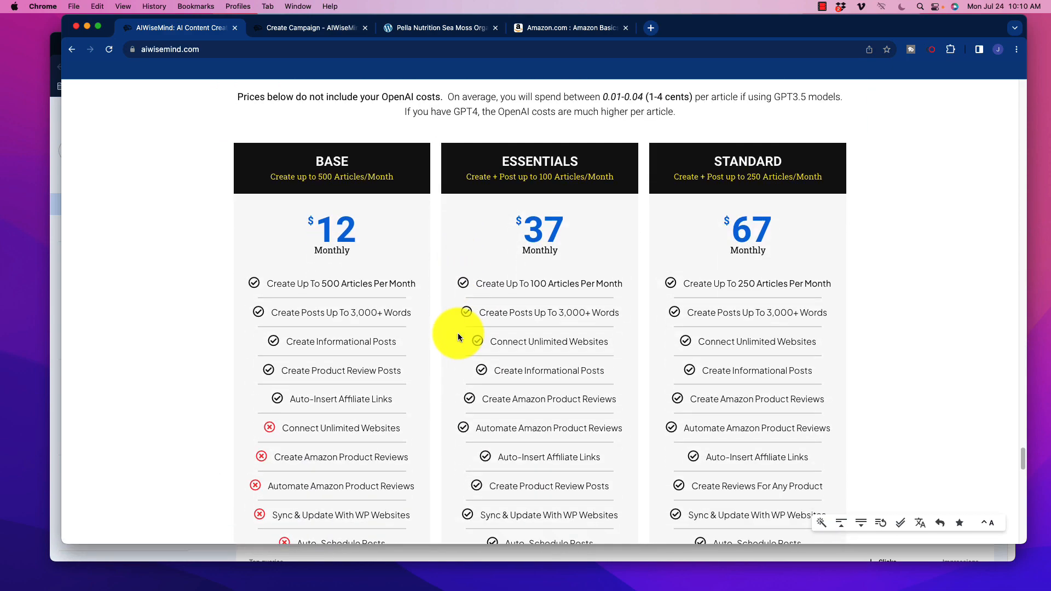
pyautogui.scroll(-1, 456, 340)
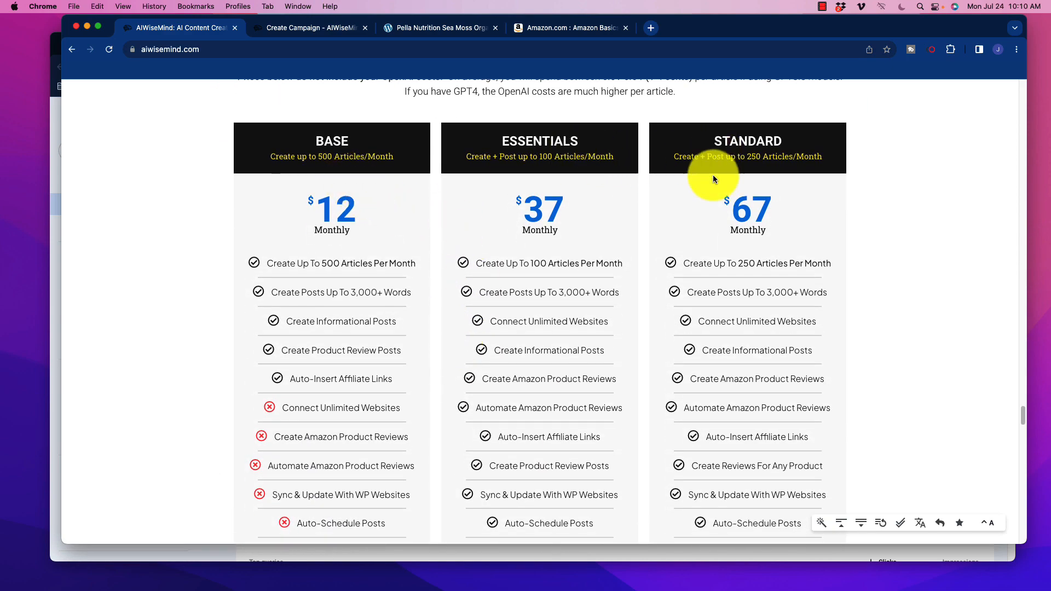
pyautogui.scroll(-15, 671, 269)
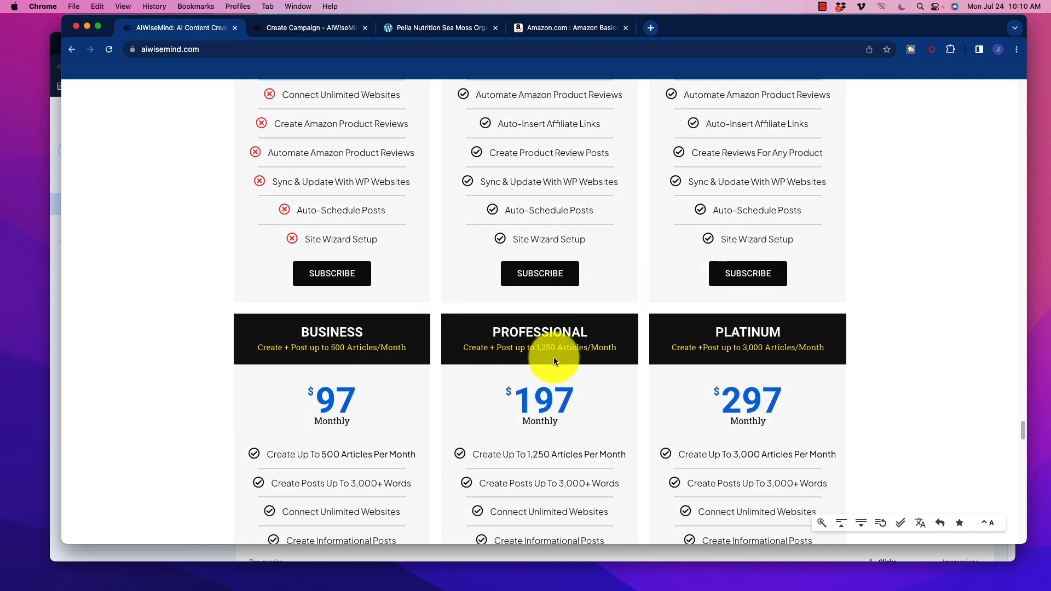
pyautogui.scroll(4, 341, 329)
pyautogui.scroll(10, 341, 328)
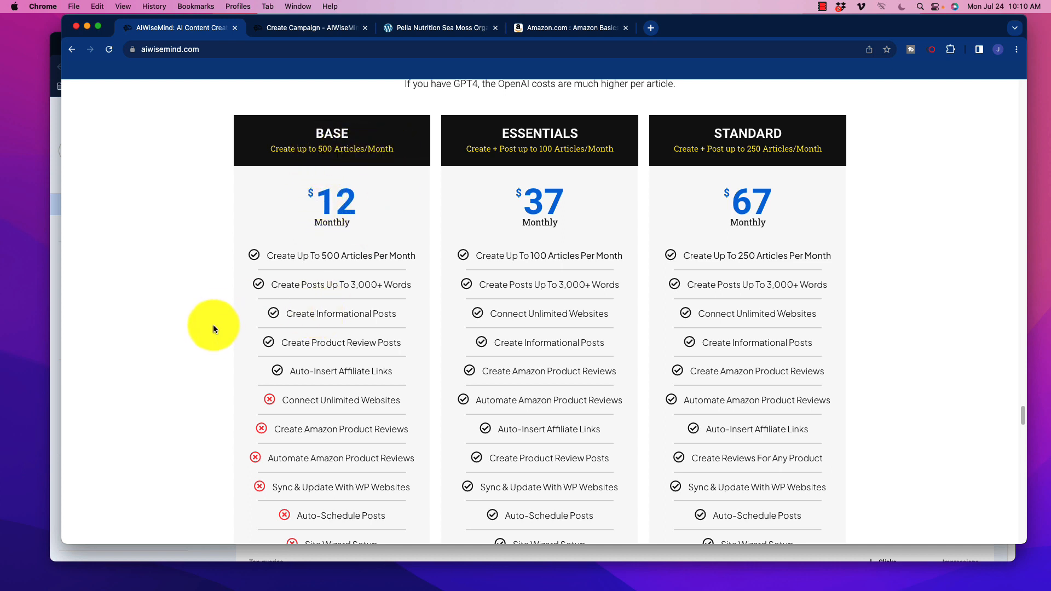
# Examine the Base plan's monthly price and its excluded features, such as Connect Unlimited Websites and Create Amazon Product Reviews.
pyautogui.scroll(1, 212, 333)
pyautogui.scroll(-4, 212, 332)
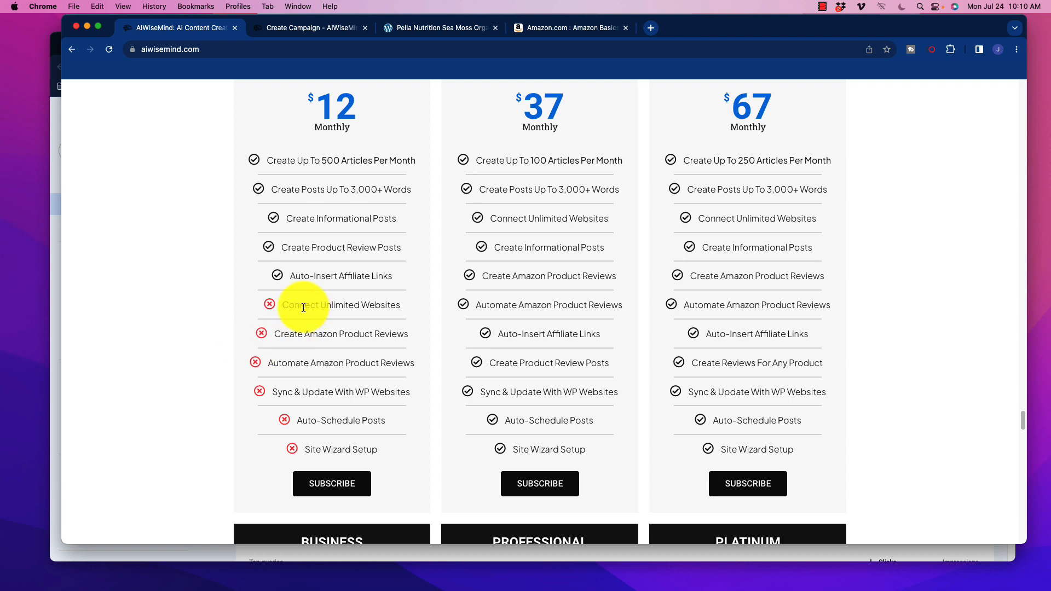
pyautogui.moveTo(317, 103); pyautogui.dragTo(366, 113)
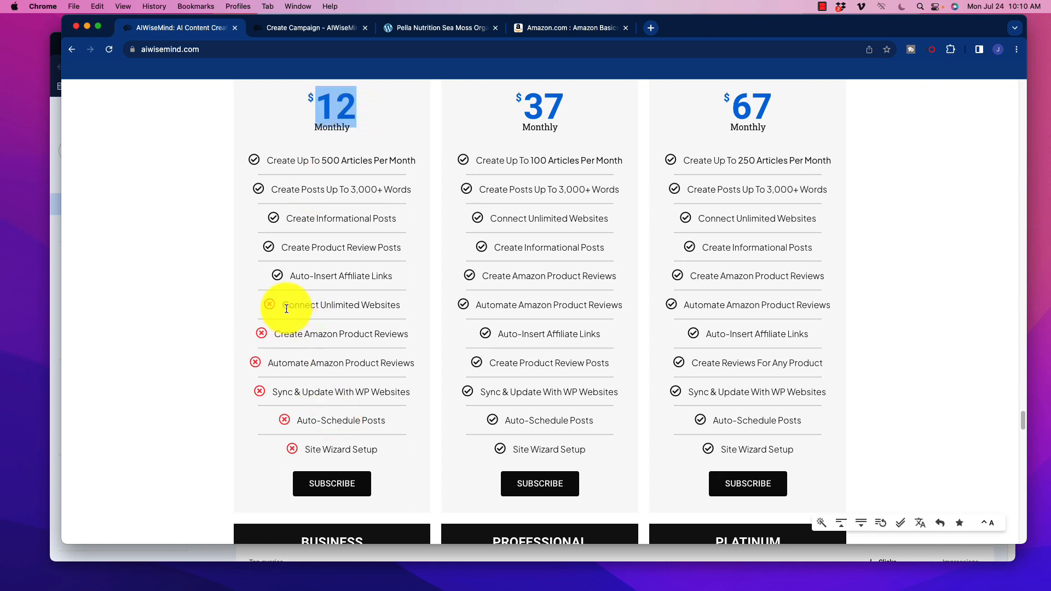
pyautogui.moveTo(282, 305); pyautogui.dragTo(385, 306)
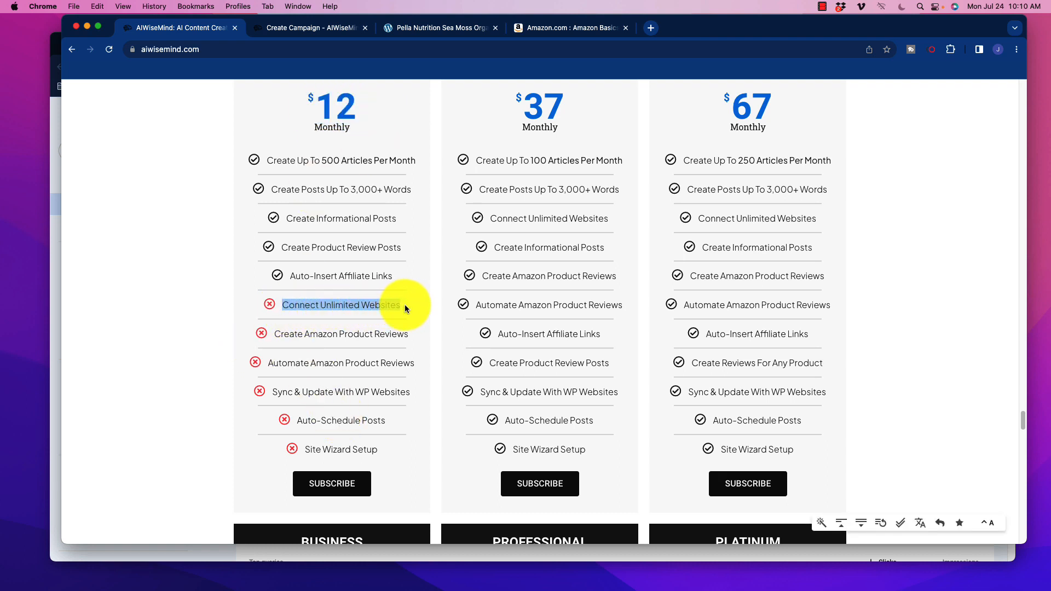
pyautogui.moveTo(295, 334); pyautogui.dragTo(404, 336)
pyautogui.click(228, 342)
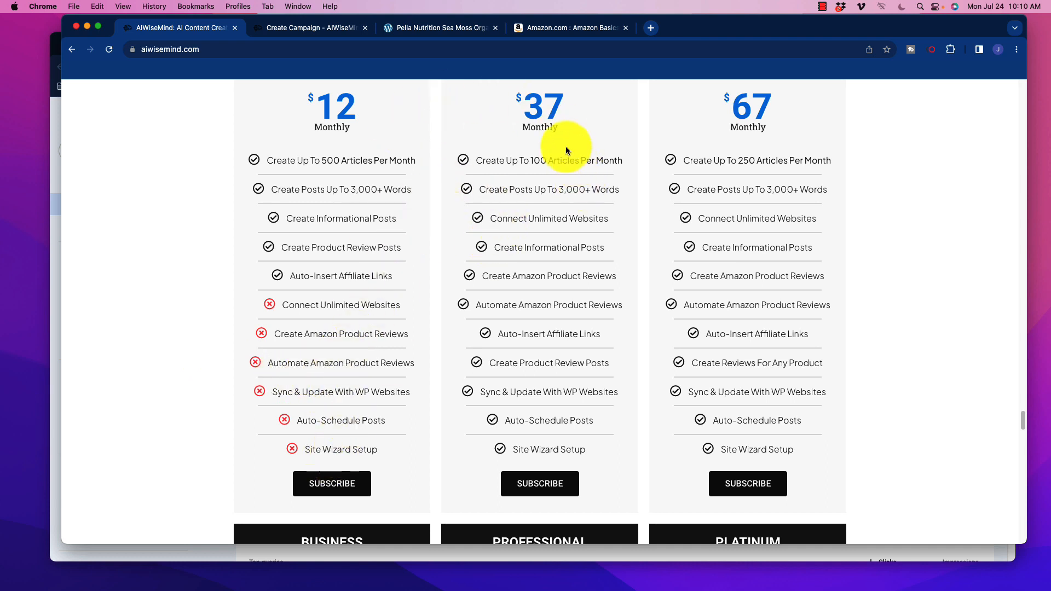
# Compare the Essentials plan's price, article limit and features with those of the Standard plan.
pyautogui.moveTo(523, 104); pyautogui.dragTo(614, 153)
pyautogui.scroll(3, 511, 218)
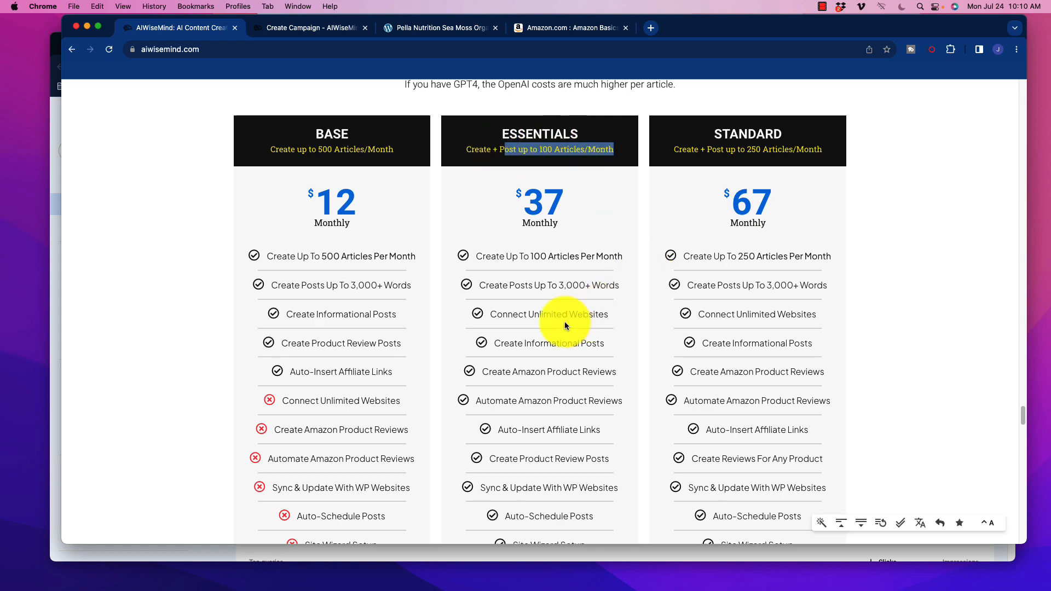
pyautogui.scroll(-3, 560, 319)
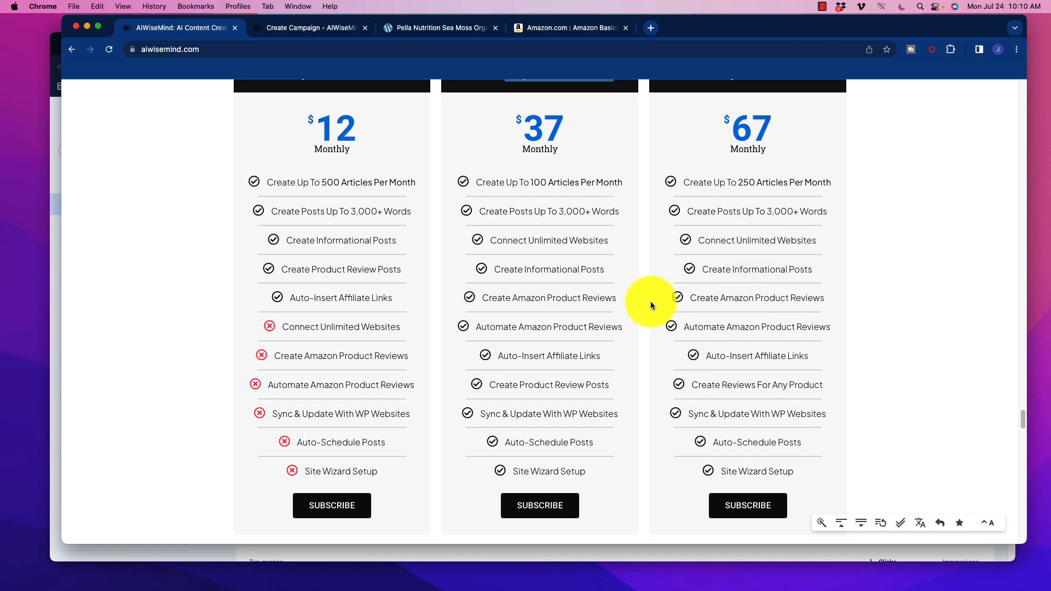
# Examine the Business, Professional and Platinum plans' prices, monthly article limits and included features.
pyautogui.scroll(-10, 661, 310)
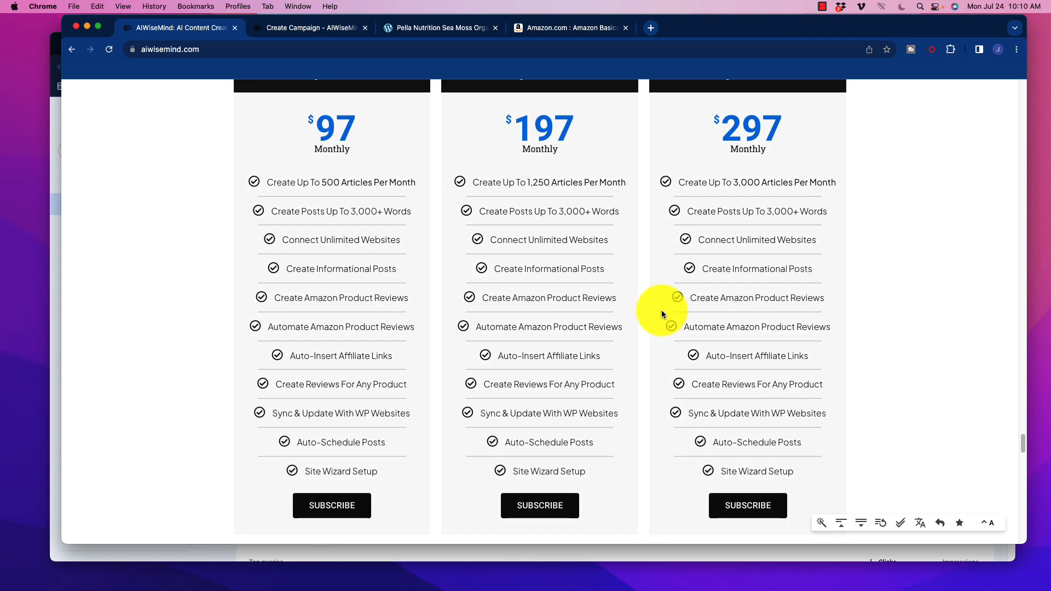
pyautogui.scroll(3, 661, 310)
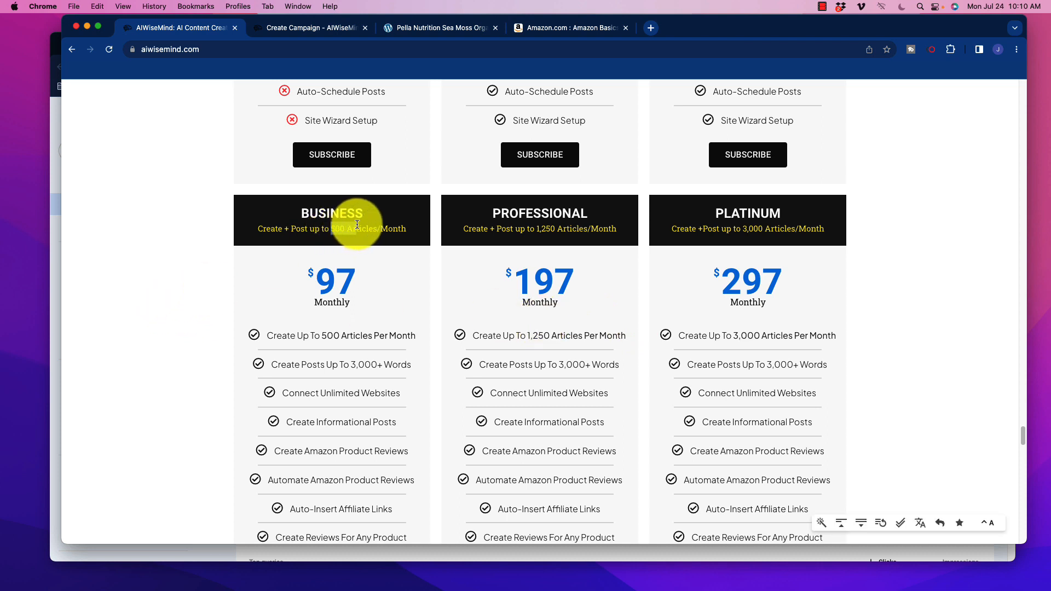
pyautogui.moveTo(357, 225); pyautogui.dragTo(408, 228)
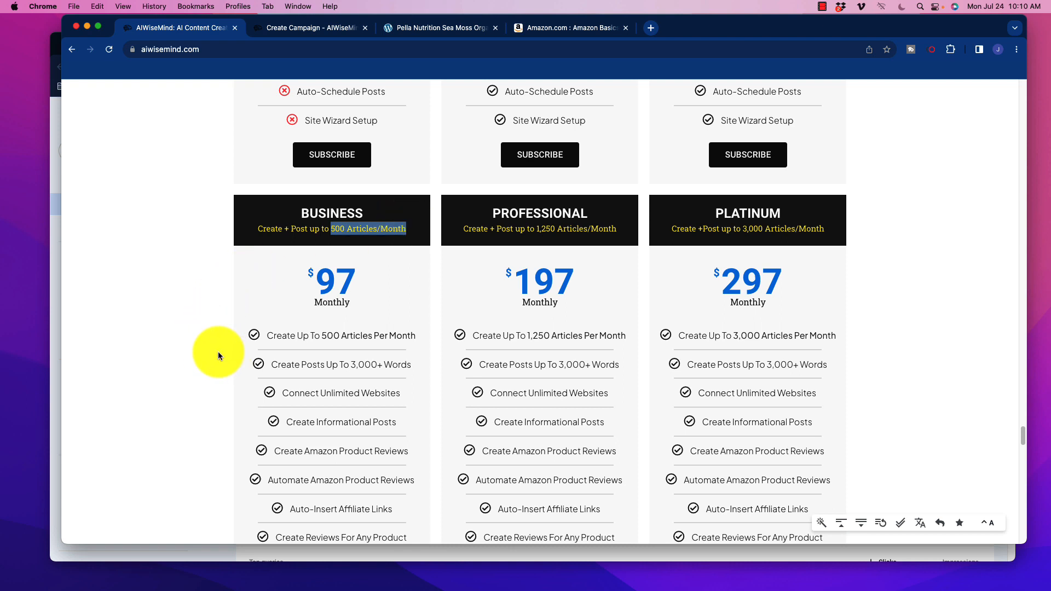
pyautogui.scroll(-2, 218, 355)
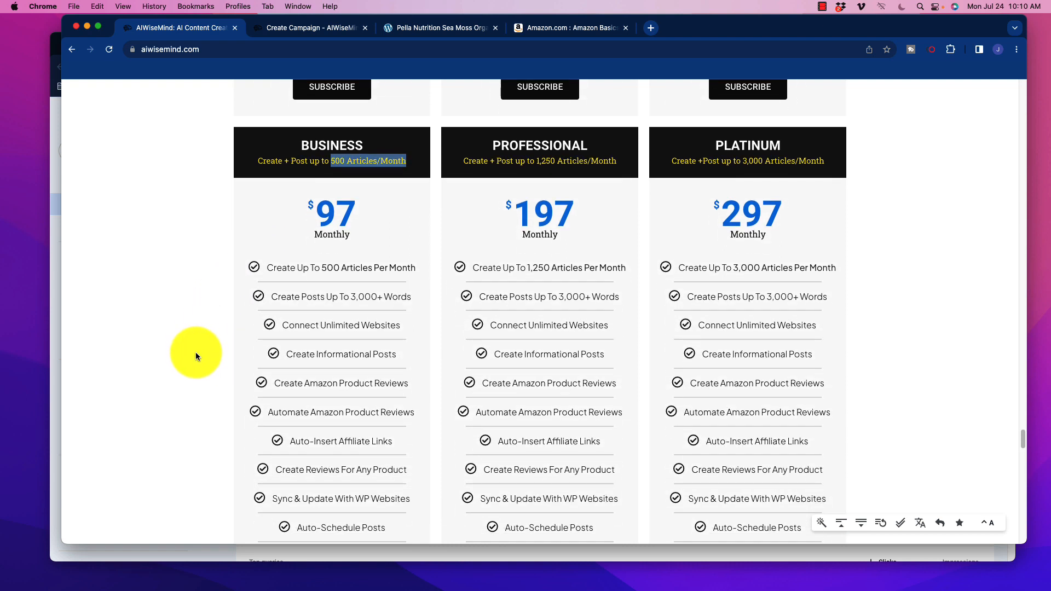
pyautogui.scroll(-1, 215, 333)
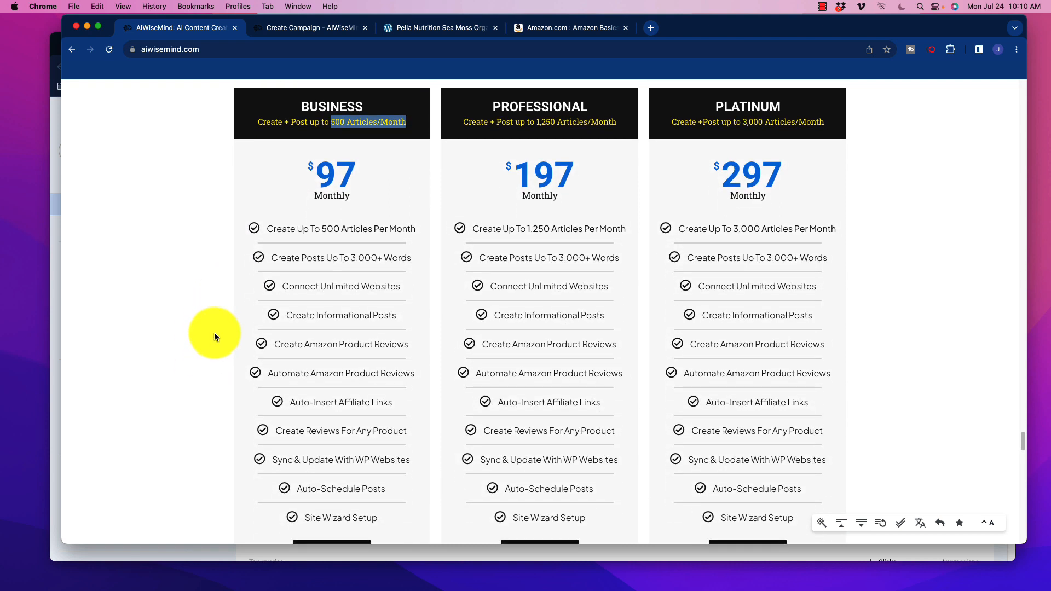
pyautogui.scroll(-1, 215, 333)
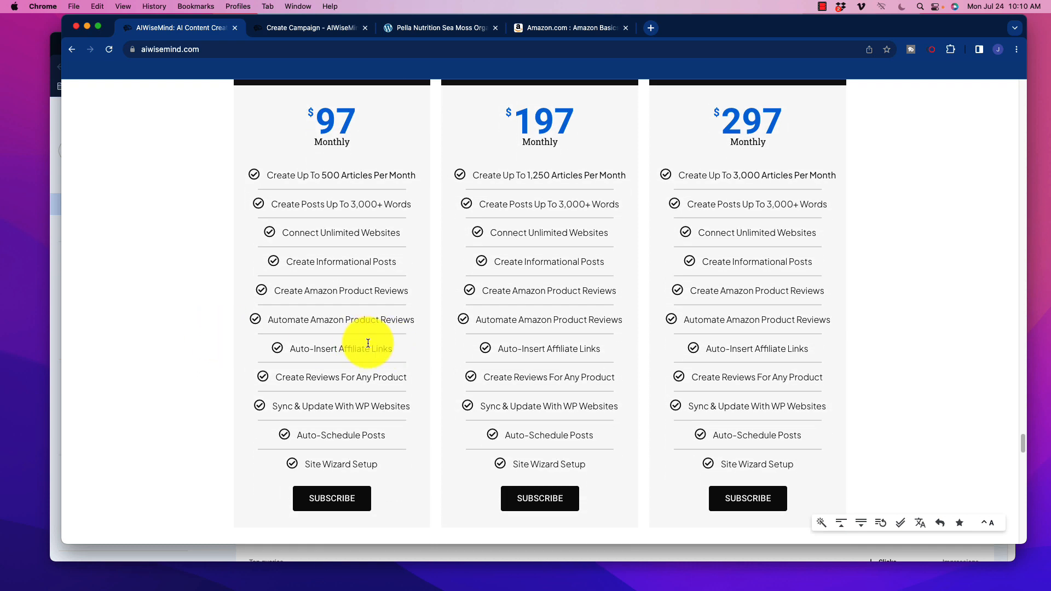
pyautogui.scroll(3, 378, 344)
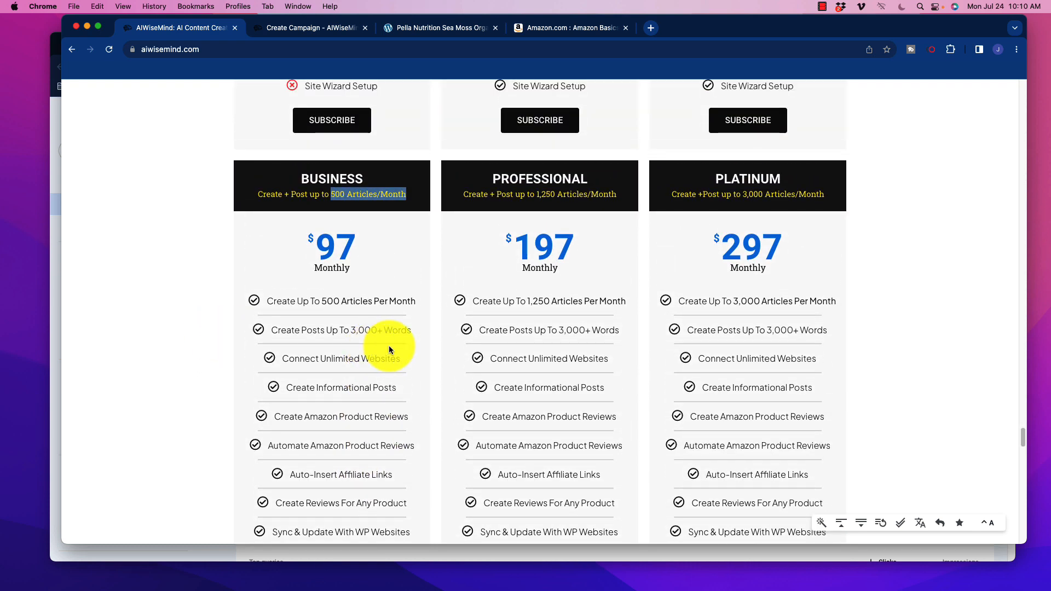
# Examine the Professional plan's monthly price, article limit and included features, along with the notes beneath the pricing plans.
pyautogui.click(516, 180)
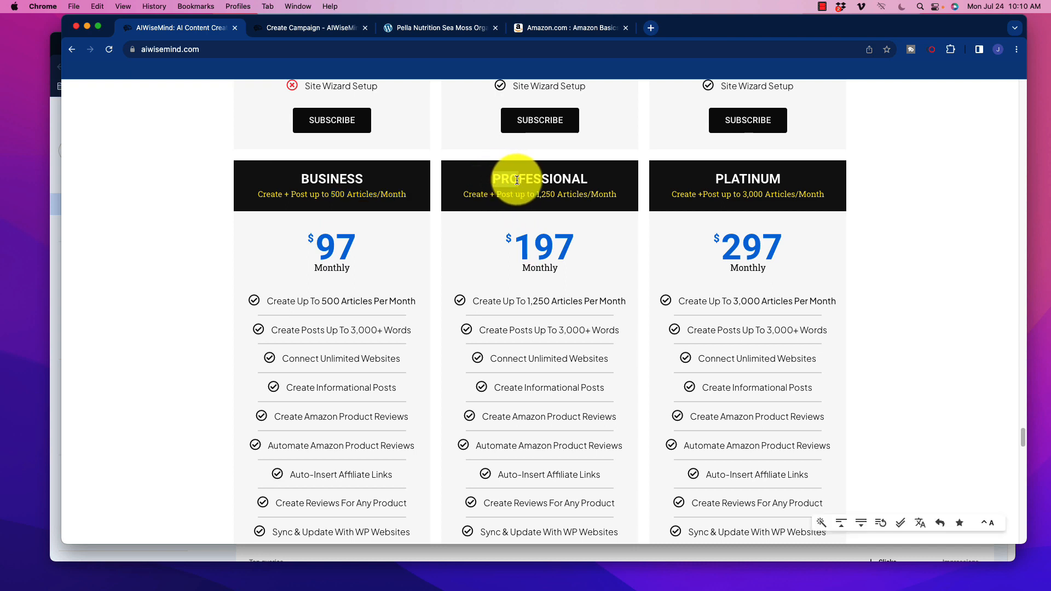
pyautogui.moveTo(517, 180); pyautogui.dragTo(616, 197)
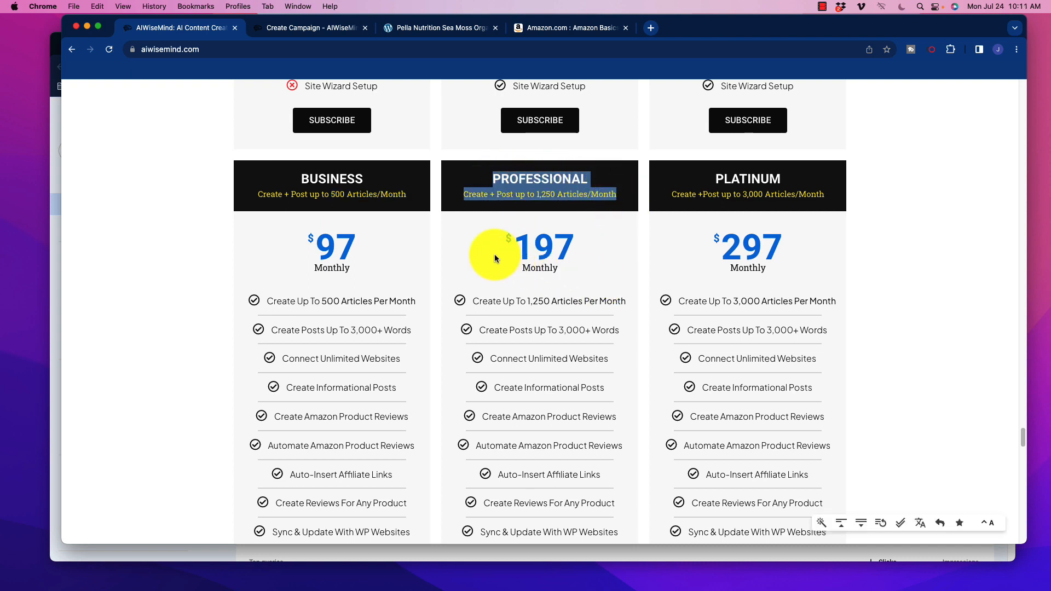
pyautogui.moveTo(499, 249); pyautogui.dragTo(593, 249)
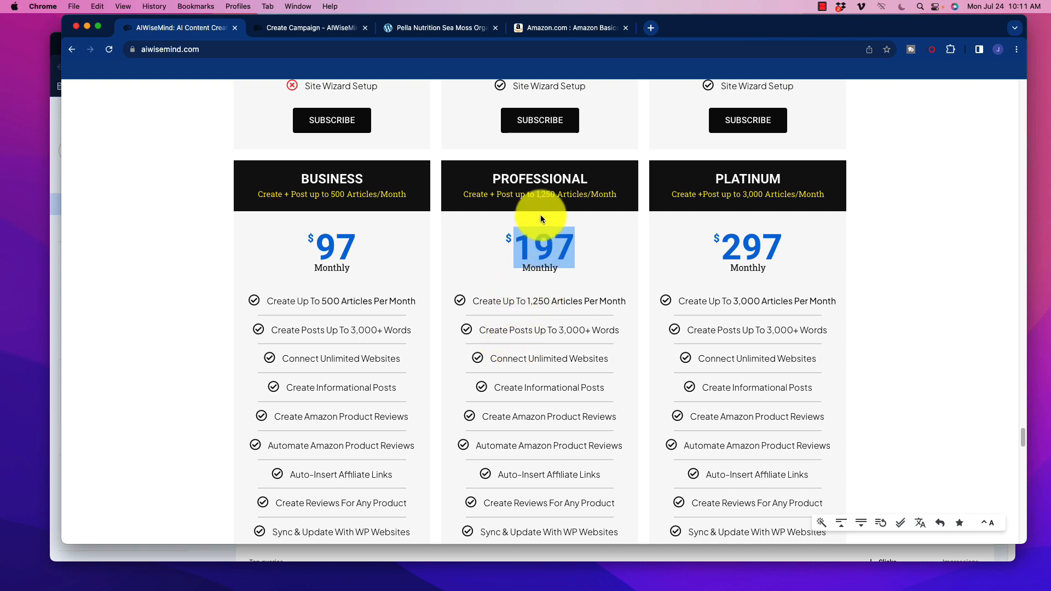
pyautogui.moveTo(536, 194); pyautogui.dragTo(609, 192)
pyautogui.scroll(-3, 520, 307)
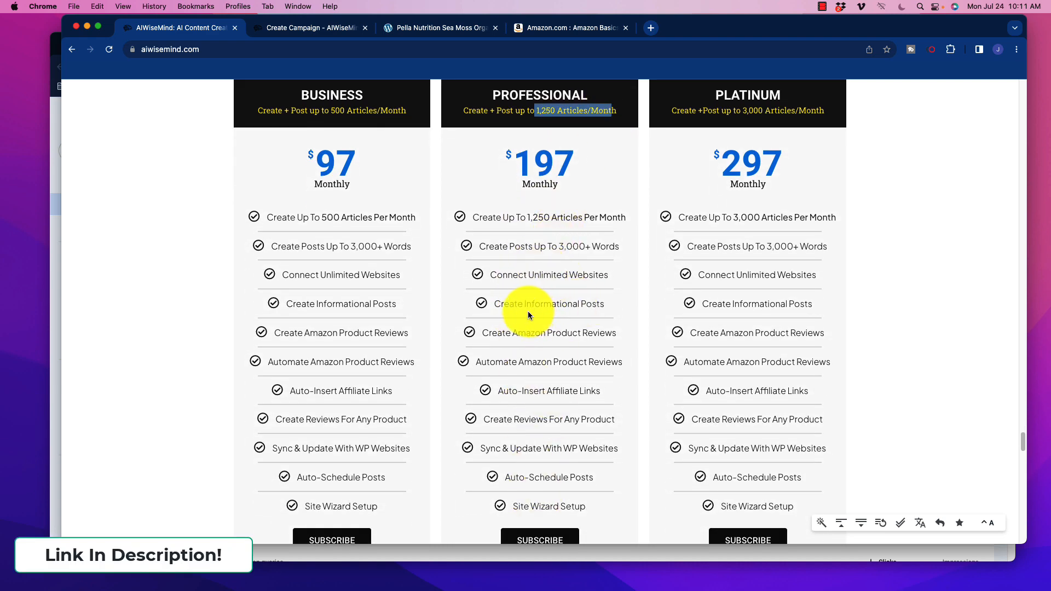
pyautogui.scroll(-5, 534, 317)
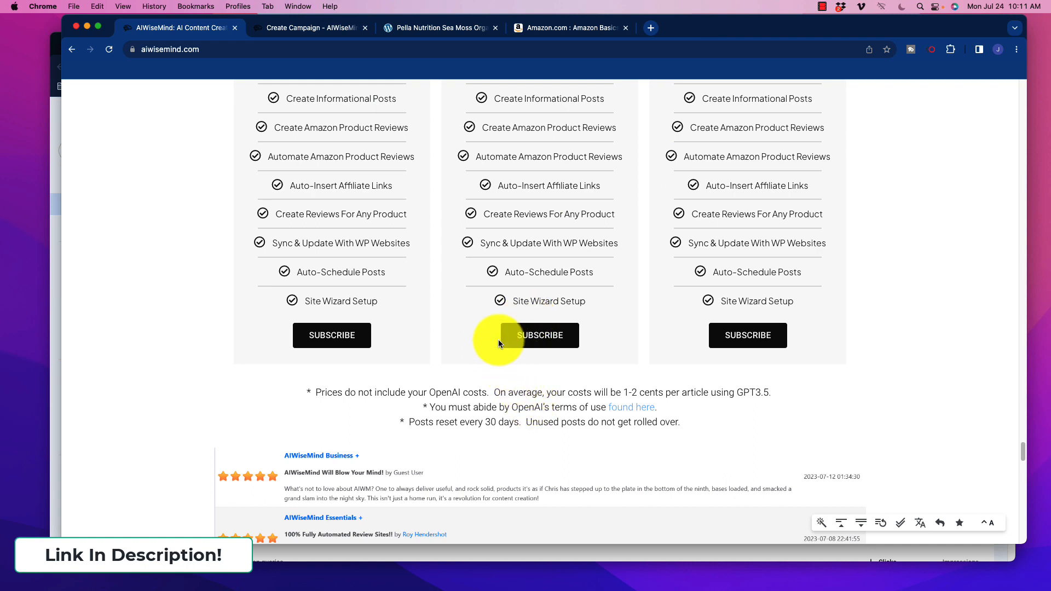
pyautogui.scroll(5, 515, 290)
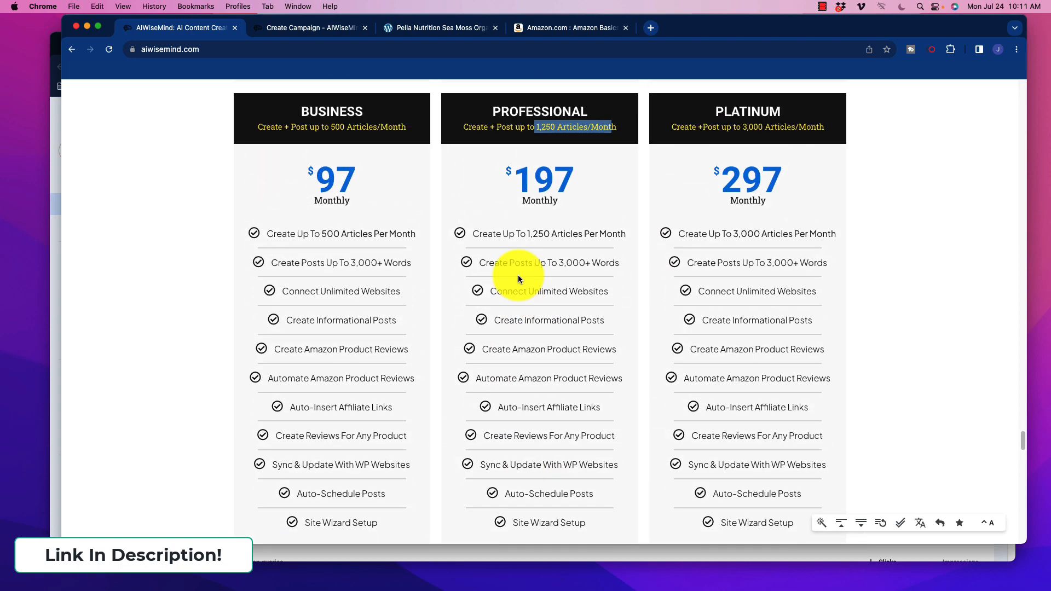
pyautogui.scroll(1, 529, 316)
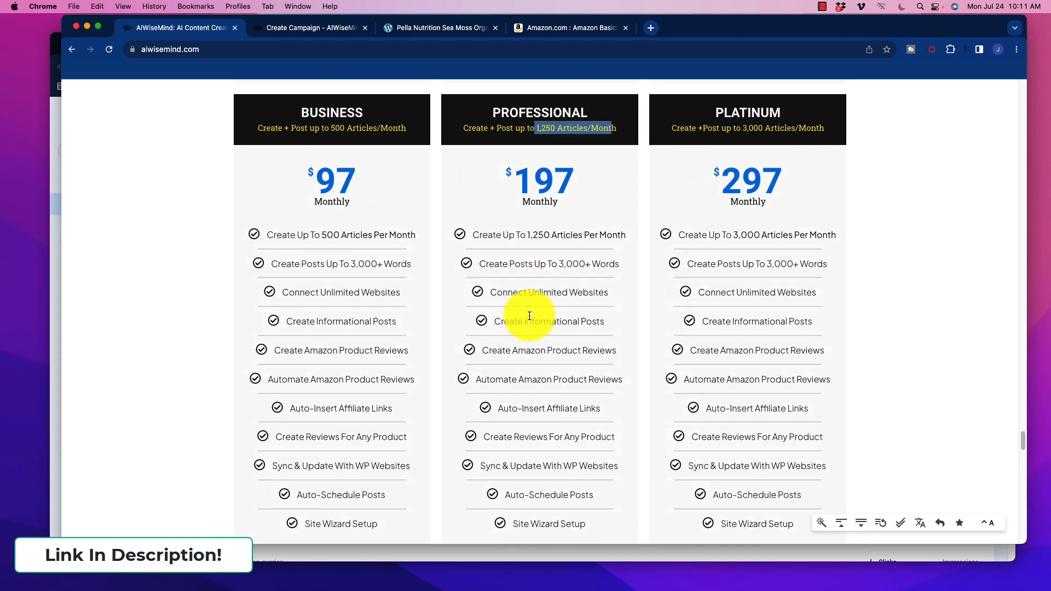
# Return to the beginning of the AIWiseMind home page, passing back over its tutorials, feature and testimonial sections.
pyautogui.scroll(20, 529, 316)
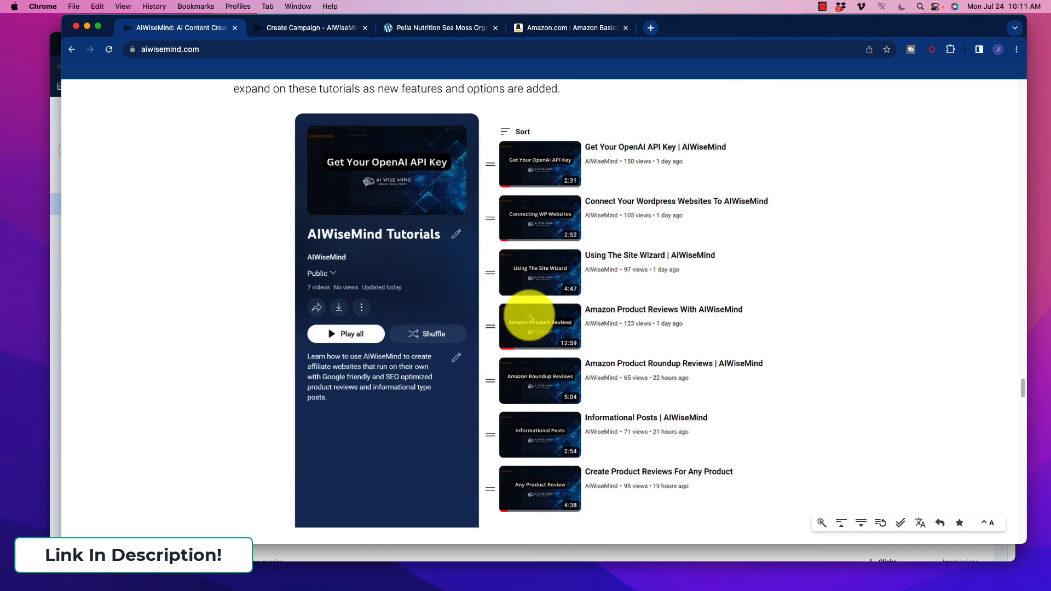
pyautogui.scroll(20, 529, 317)
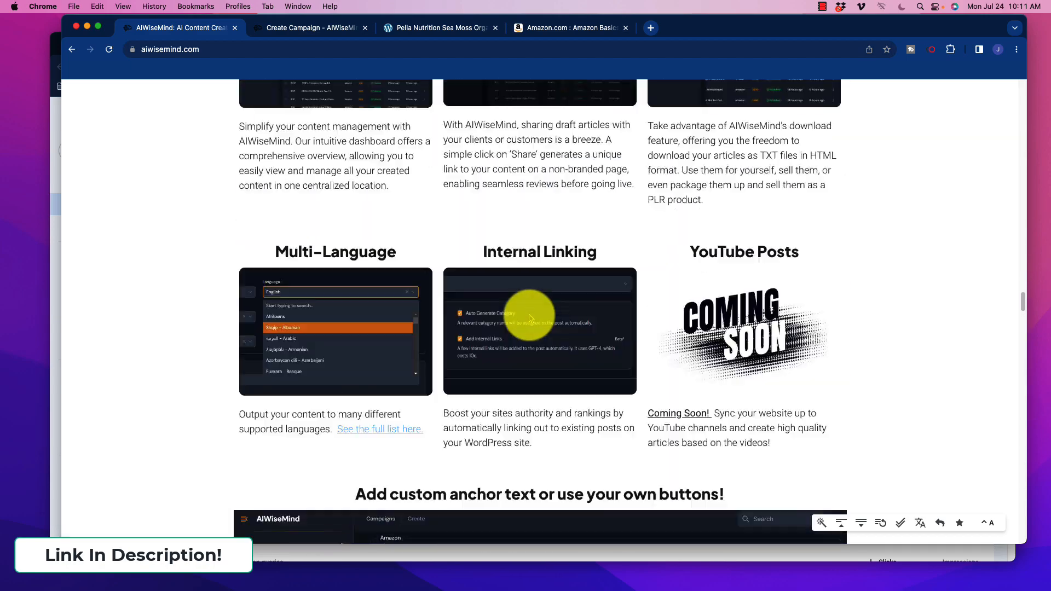
pyautogui.scroll(20, 529, 317)
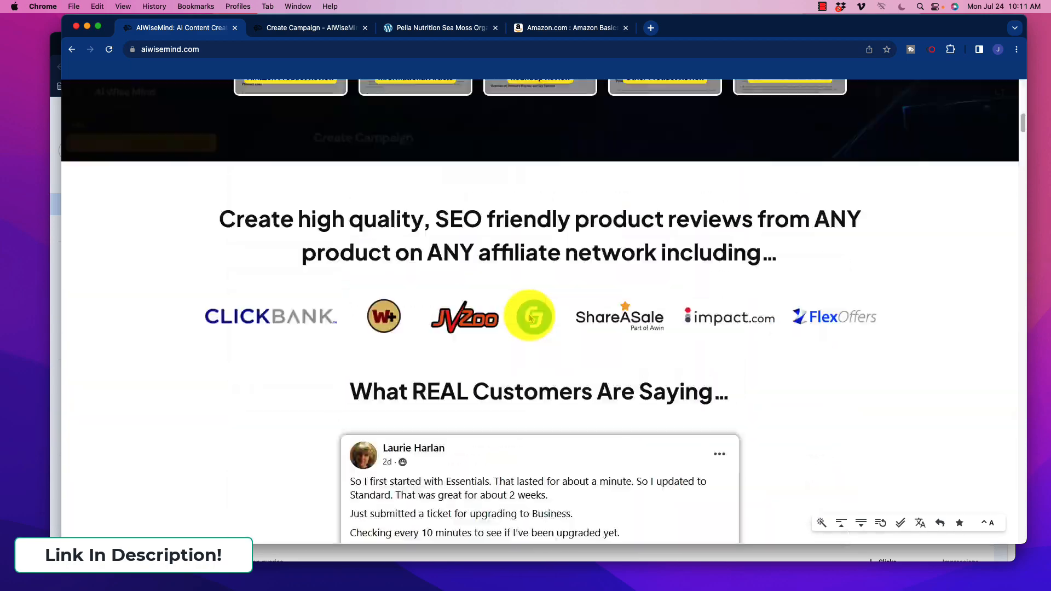
pyautogui.scroll(15, 529, 317)
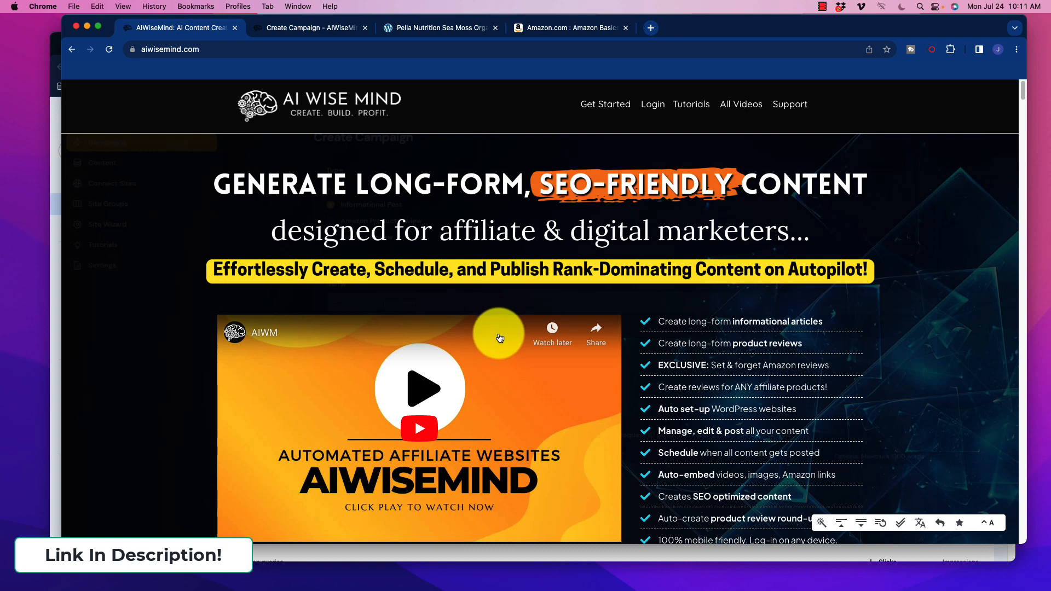